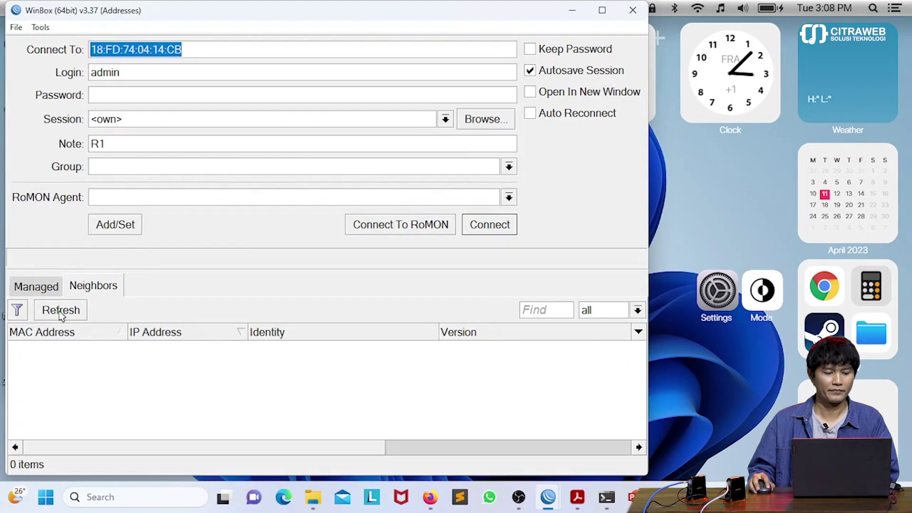
- Connect to router R2 (18:FD:74:04:16:BD) through RoMON agent 18:FD:74:04:14:CB and close its package list
left_click(61, 309)
left_click(394, 225)
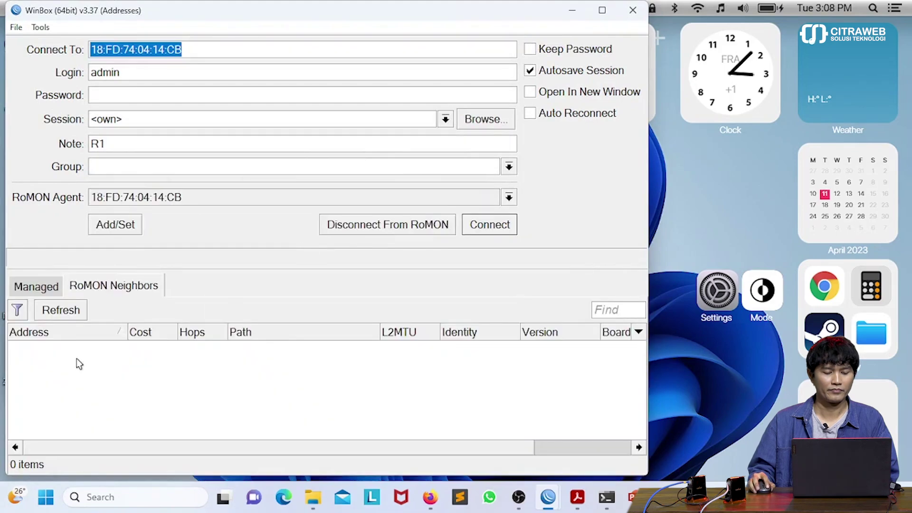
left_click(54, 310)
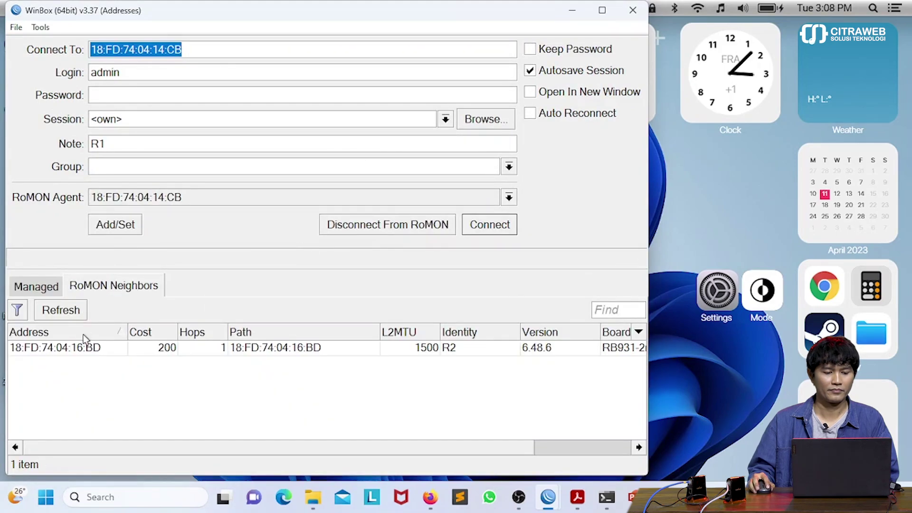
left_click(87, 353)
left_click(490, 224)
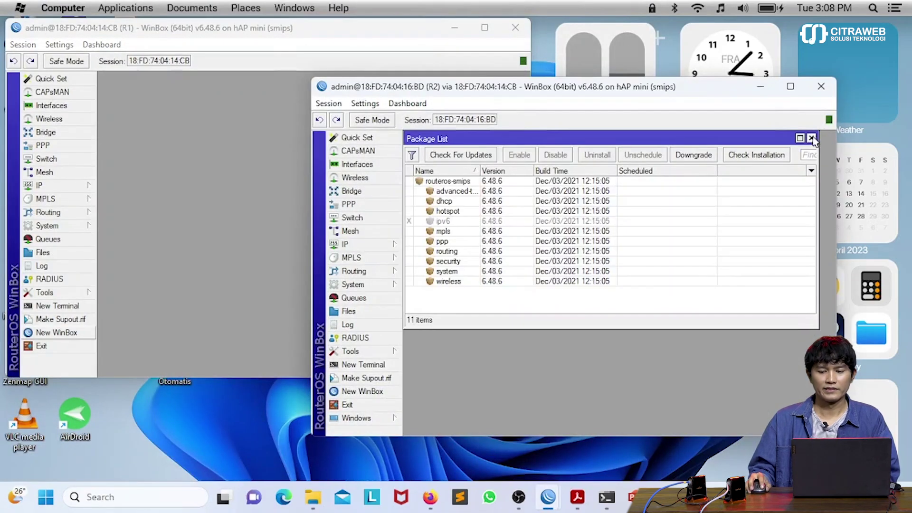
left_click(810, 139)
- Arrange the R1 and R2 session windows in a staggered layout with both title bars accessible
left_click(362, 46)
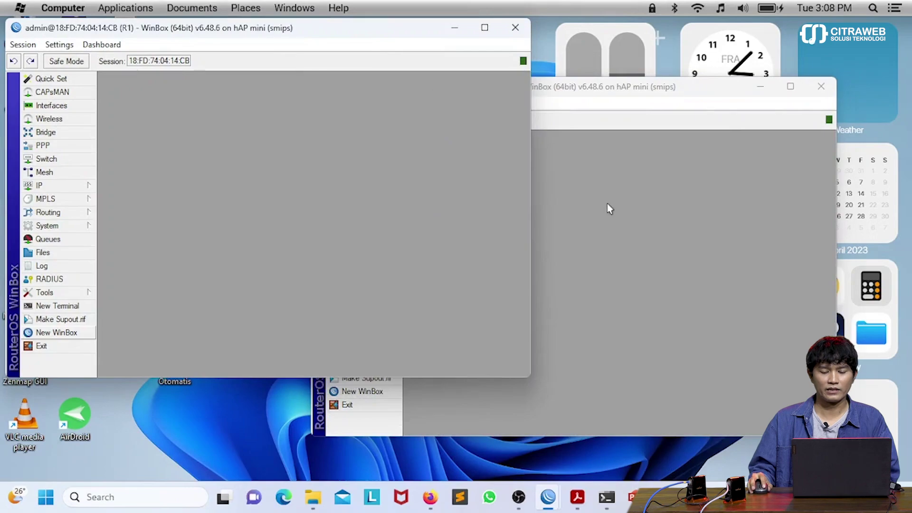
left_click(570, 121)
left_click_drag(565, 90, 598, 123)
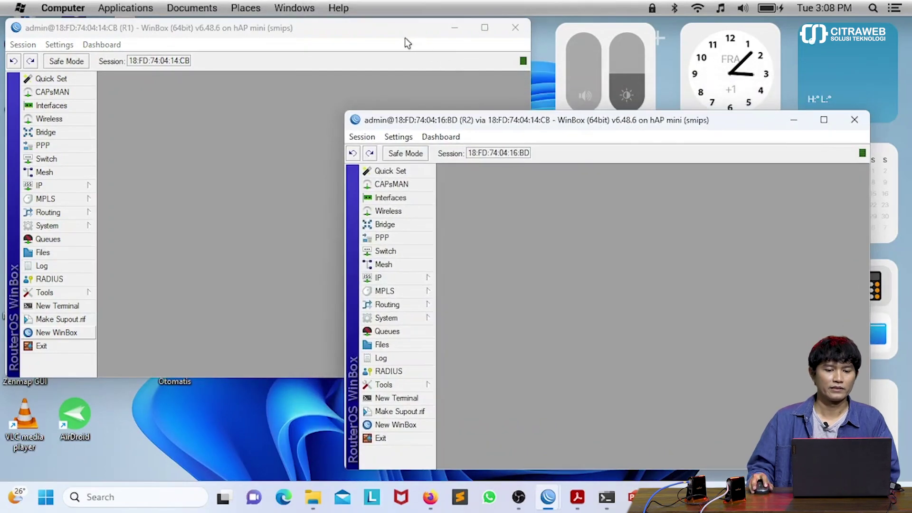
left_click_drag(401, 36, 388, 54)
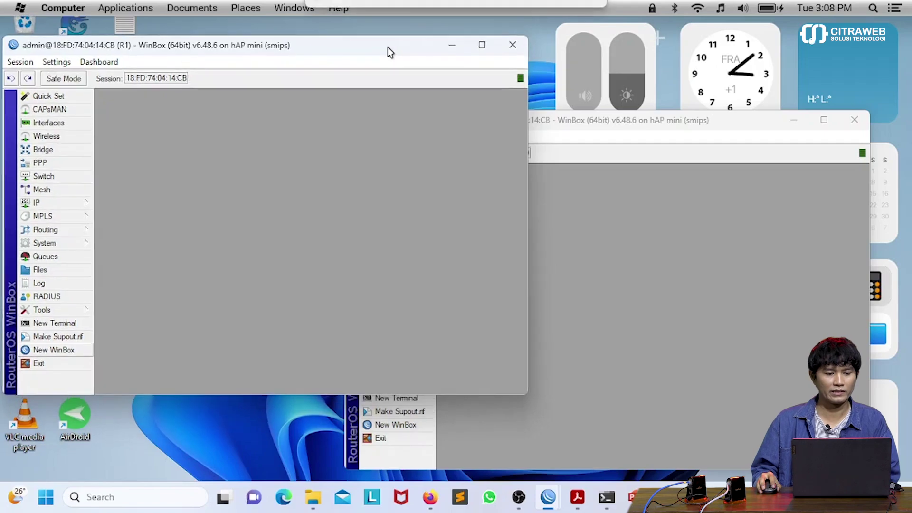
left_click_drag(546, 117, 546, 101)
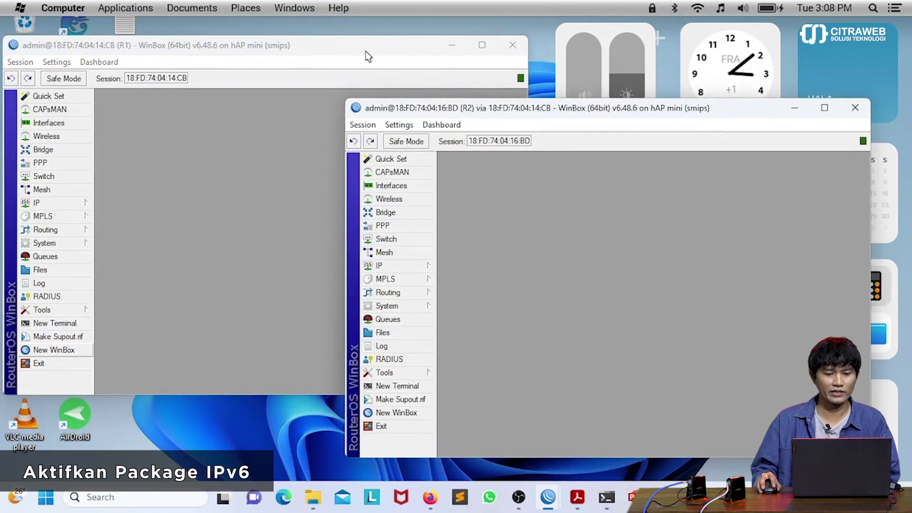
- Open the package list on R1 and schedule the ipv6 package for enabling
left_click(306, 165)
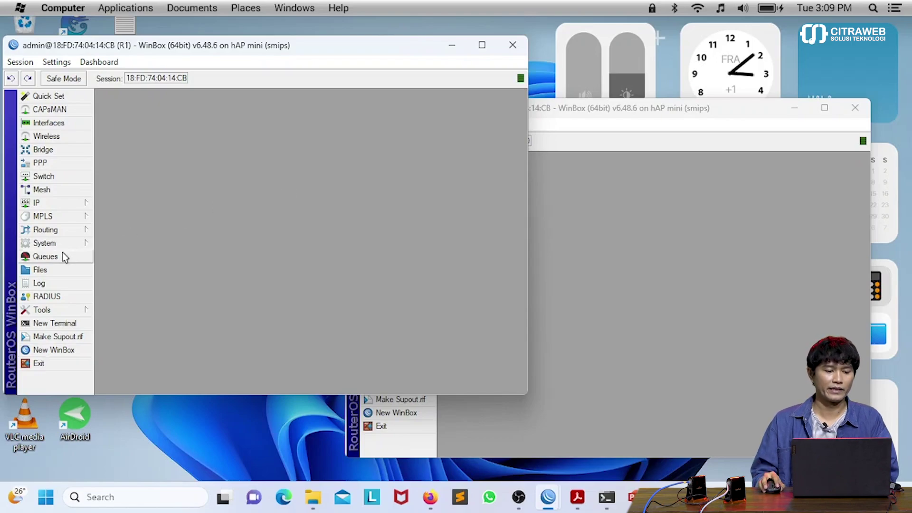
left_click(44, 243)
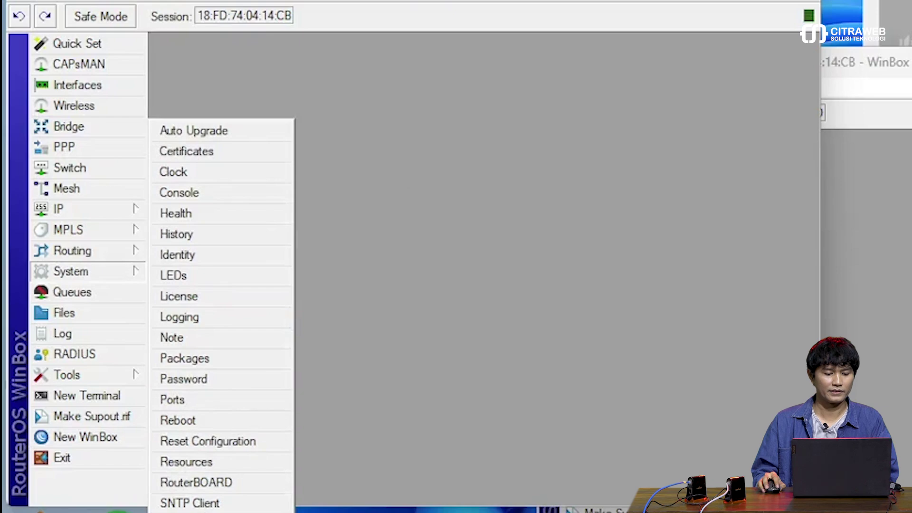
left_click(226, 359)
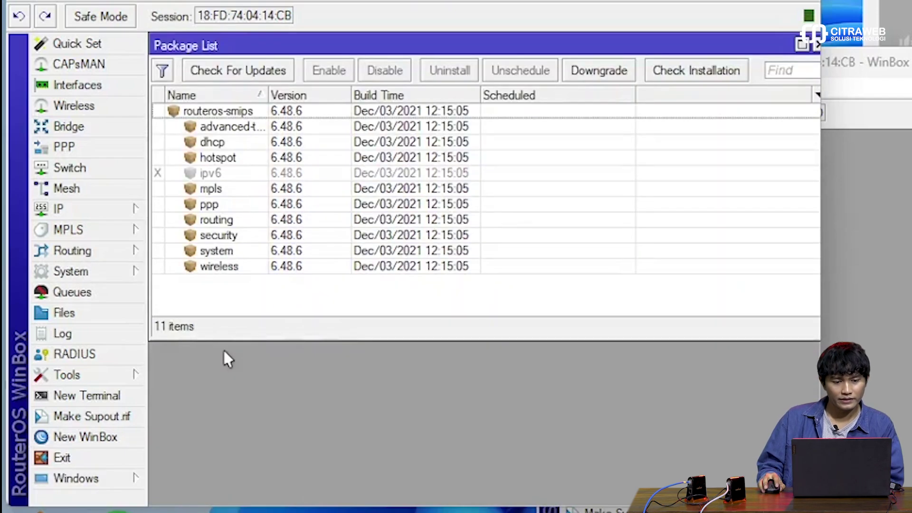
left_click_drag(367, 44, 372, 44)
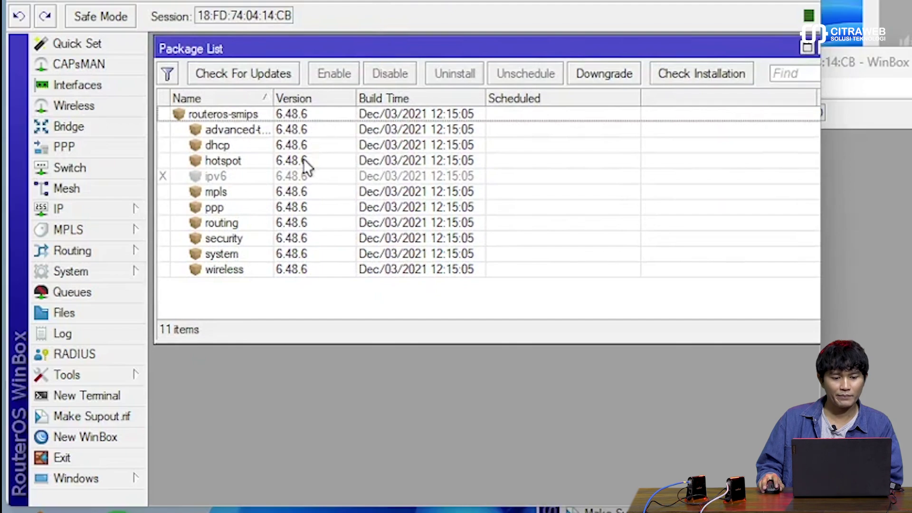
left_click(305, 175)
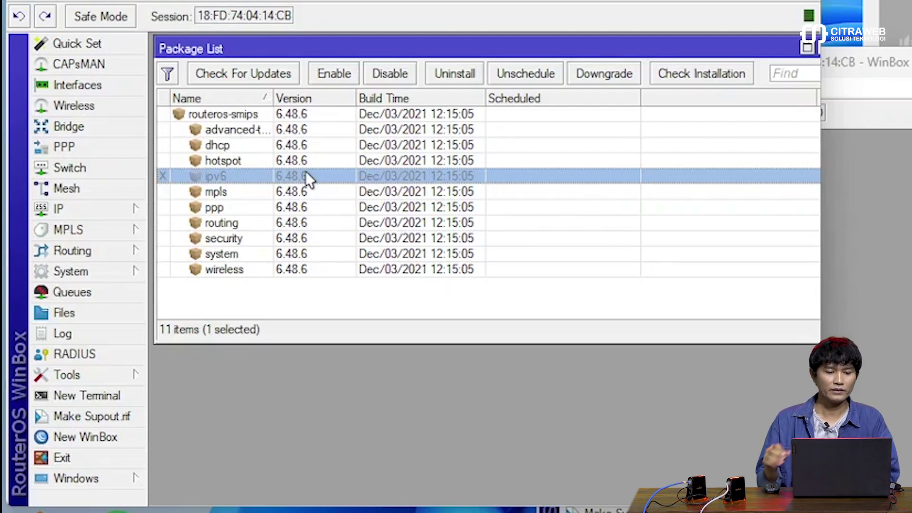
left_click(307, 209)
left_click(331, 190)
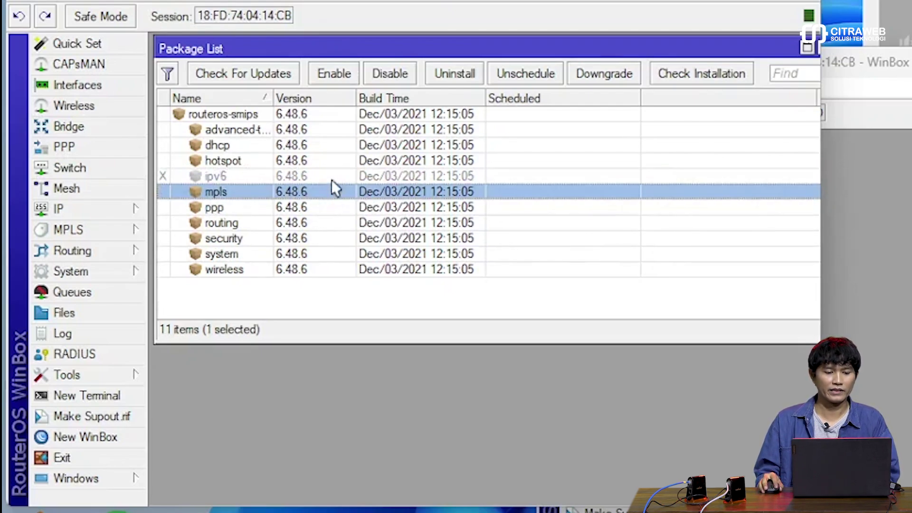
left_click(332, 174)
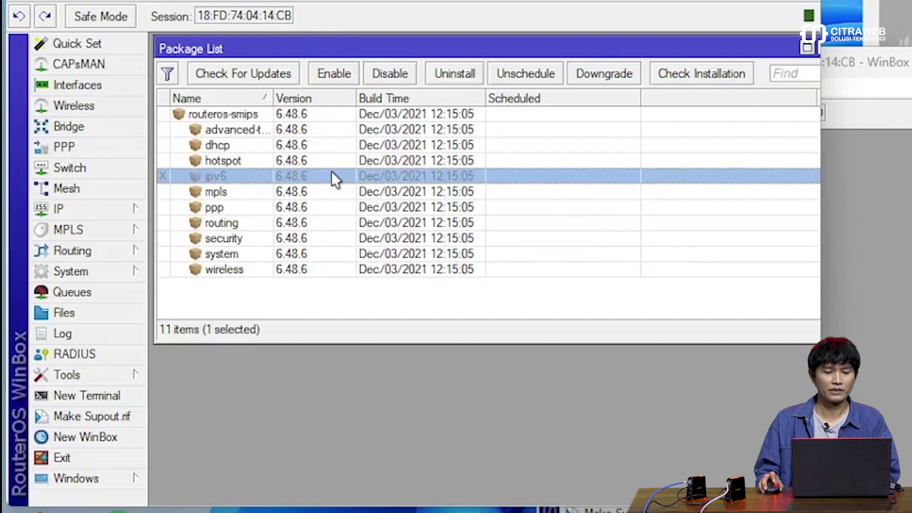
left_click(338, 75)
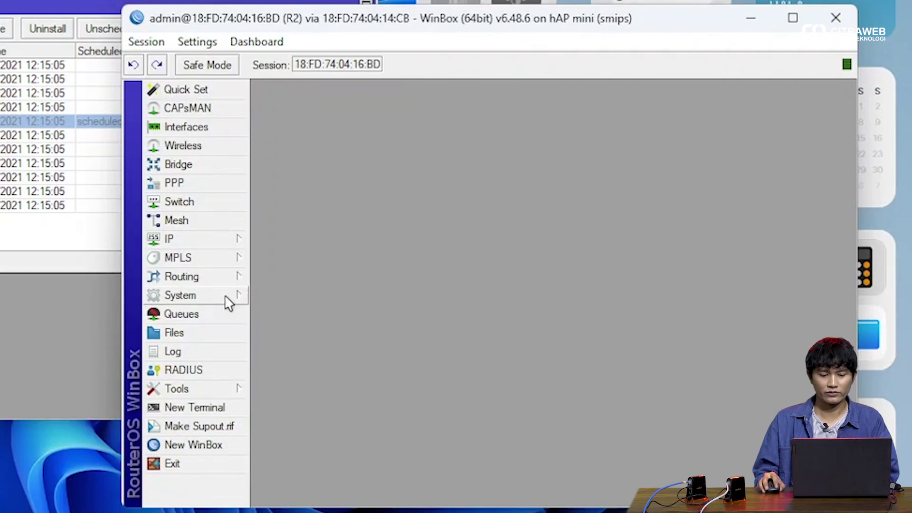
- Open the package list on R2 and schedule its ipv6 package for enabling
left_click(228, 299)
left_click(290, 287)
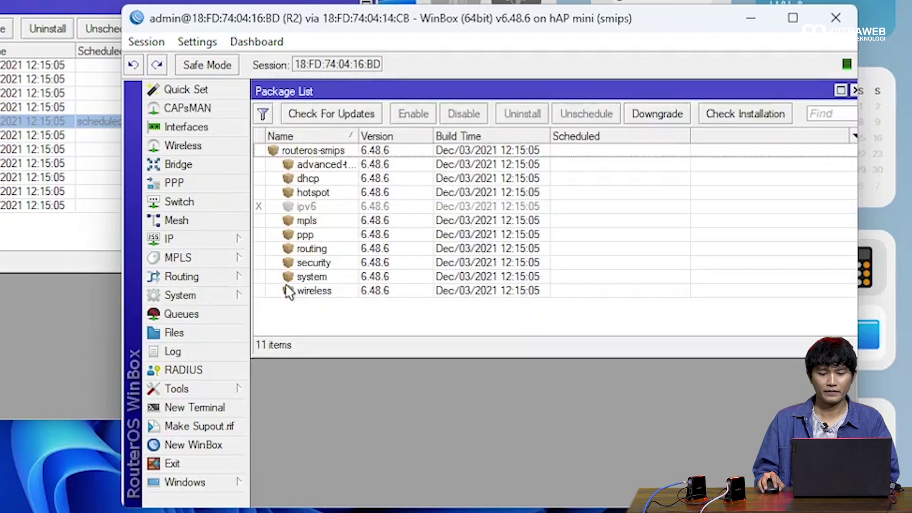
left_click(375, 205)
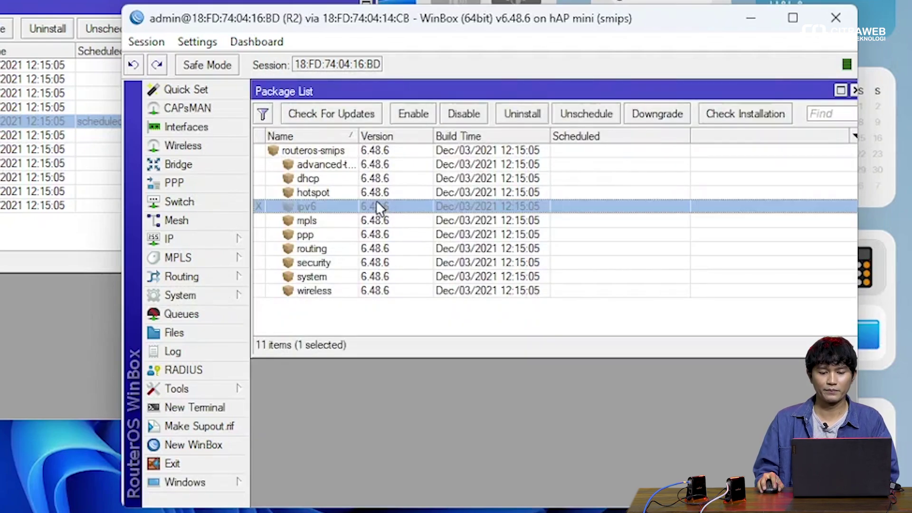
left_click(426, 117)
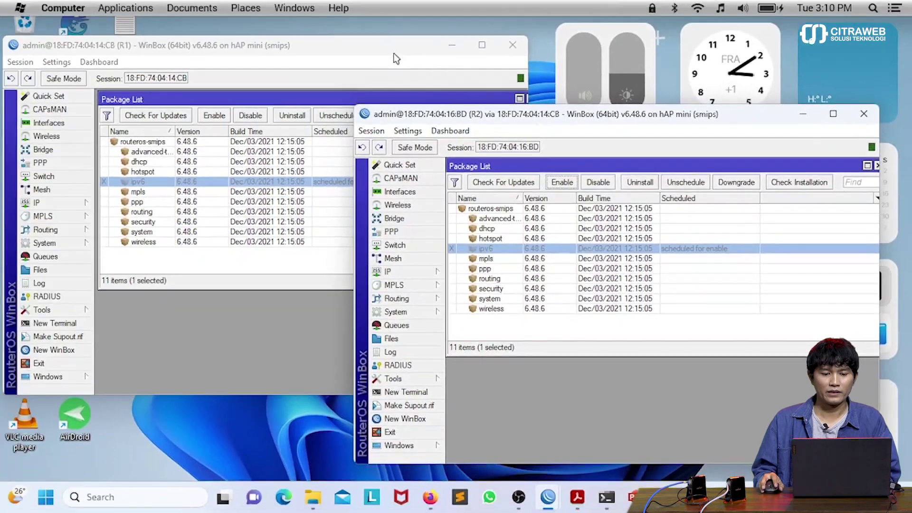
- Shift both router windows slightly and check the ipv6 entry's schedule in each package list
left_click_drag(392, 49, 393, 46)
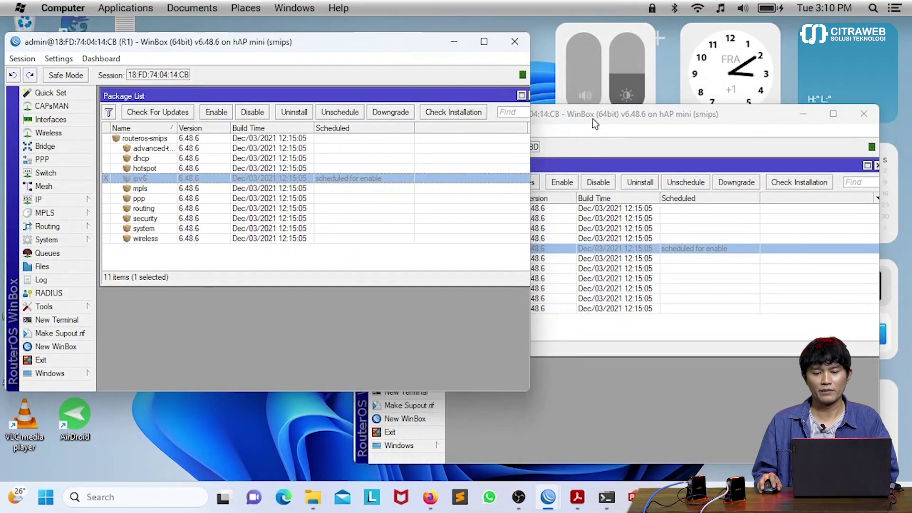
left_click_drag(592, 119, 602, 113)
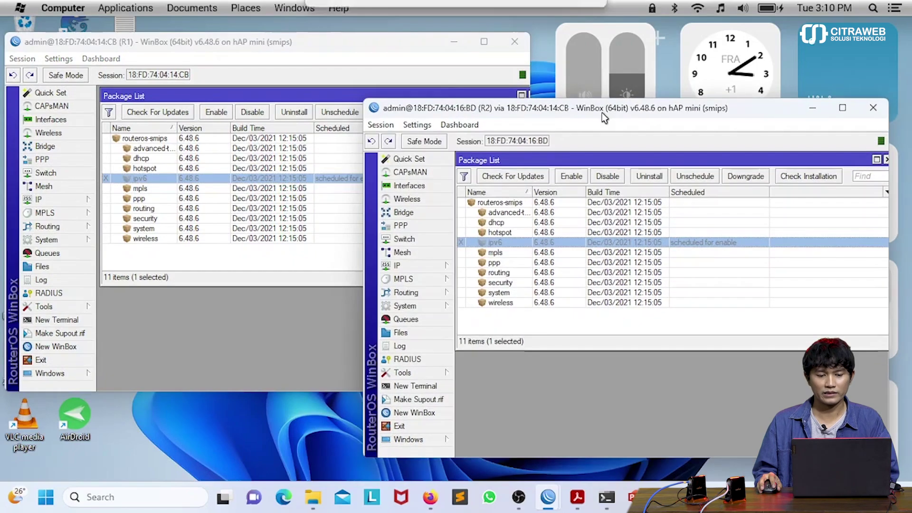
left_click(359, 55)
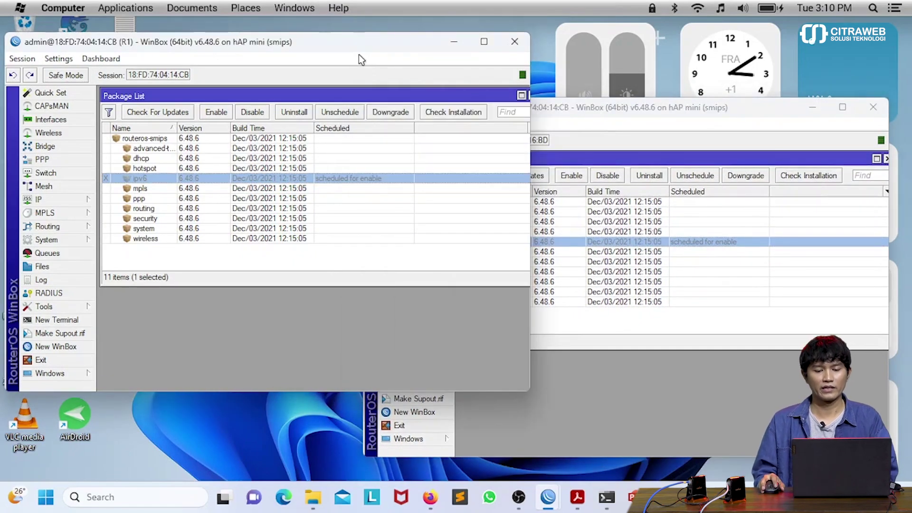
left_click(602, 112)
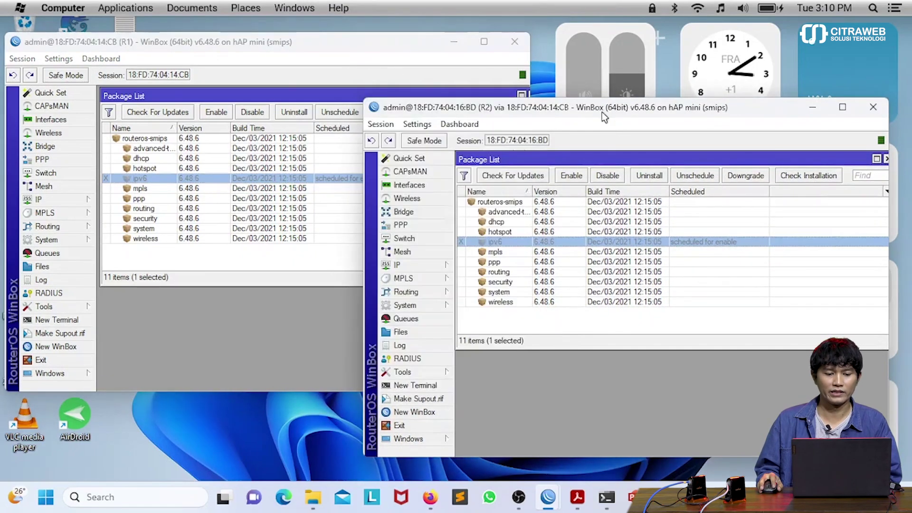
- Reboot router R1 to apply the scheduled package change
left_click(352, 51)
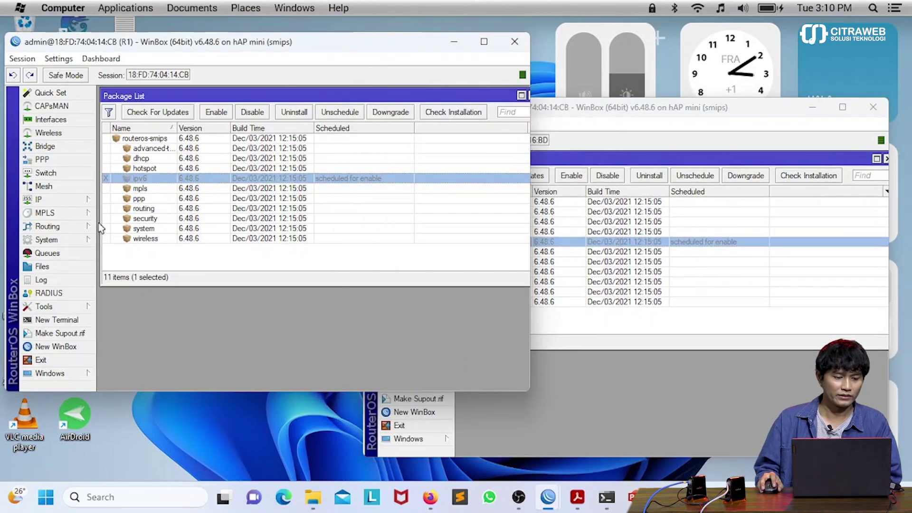
left_click(62, 242)
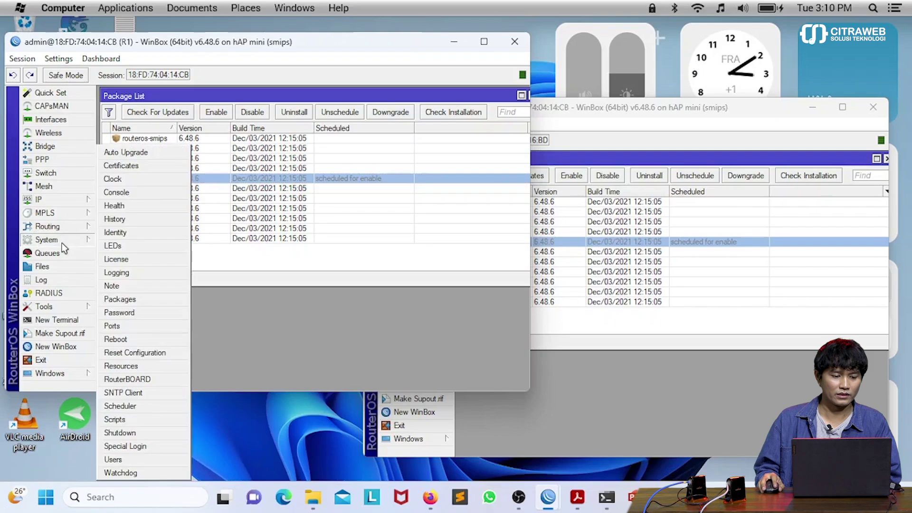
left_click(150, 340)
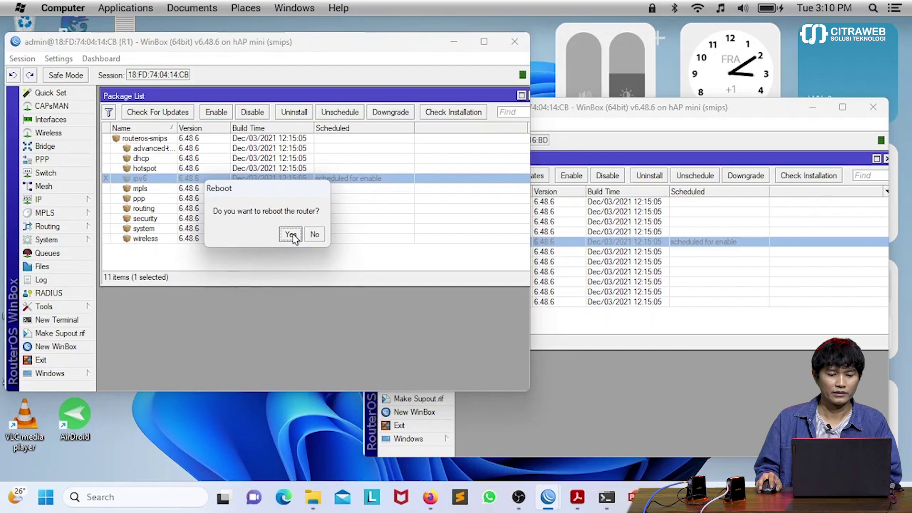
left_click(292, 235)
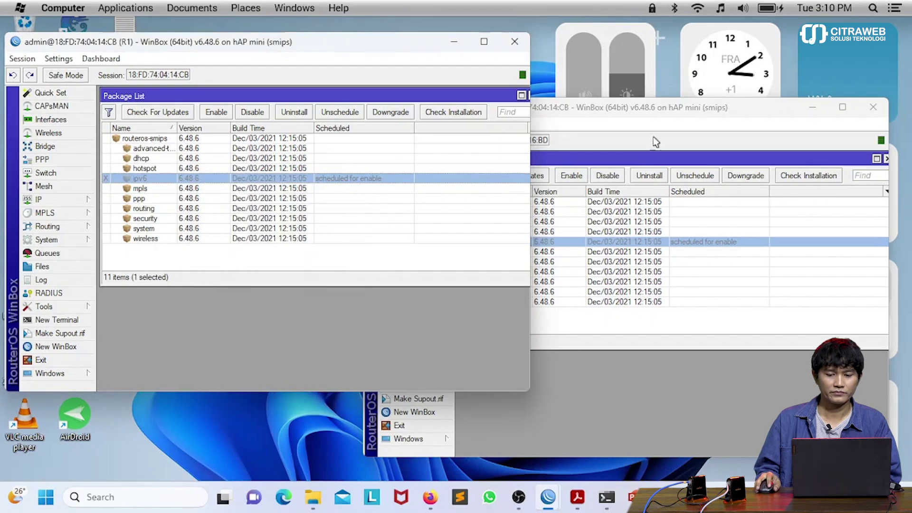
- Reboot router R2 to apply its scheduled package change
left_click(655, 142)
left_click(389, 306)
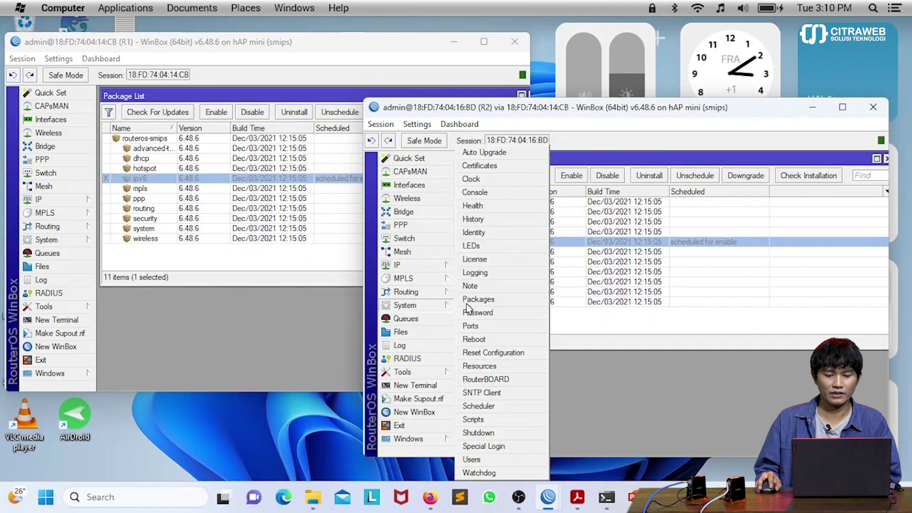
left_click(499, 339)
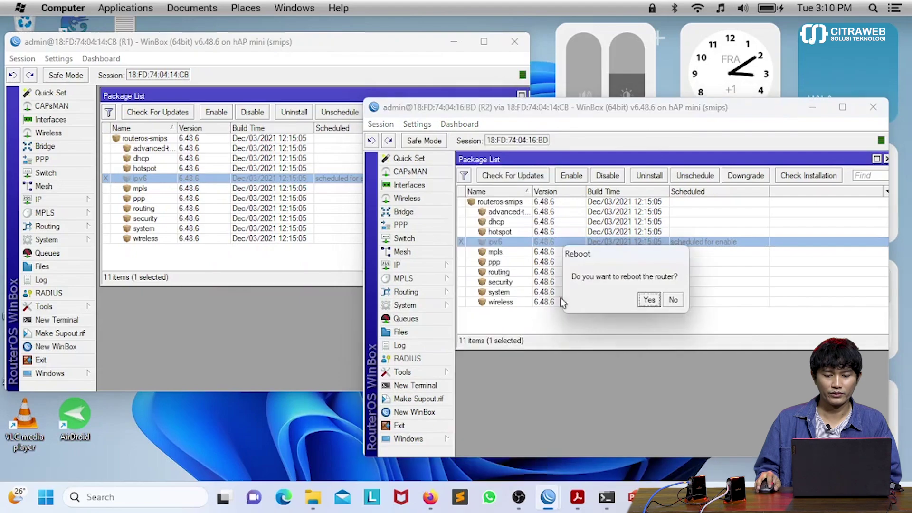
left_click(649, 300)
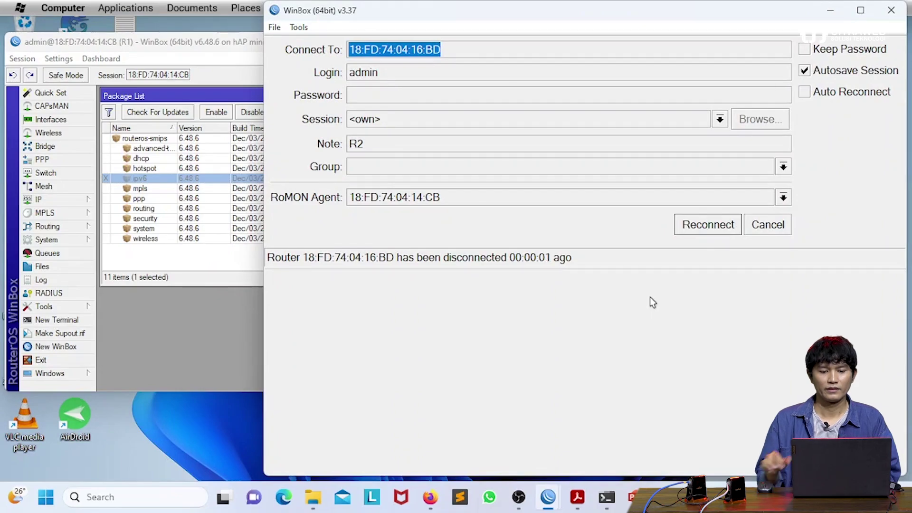
- Cancel the reconnection to R2 and disconnect the R1 session, returning both windows to their login forms
left_click(779, 226)
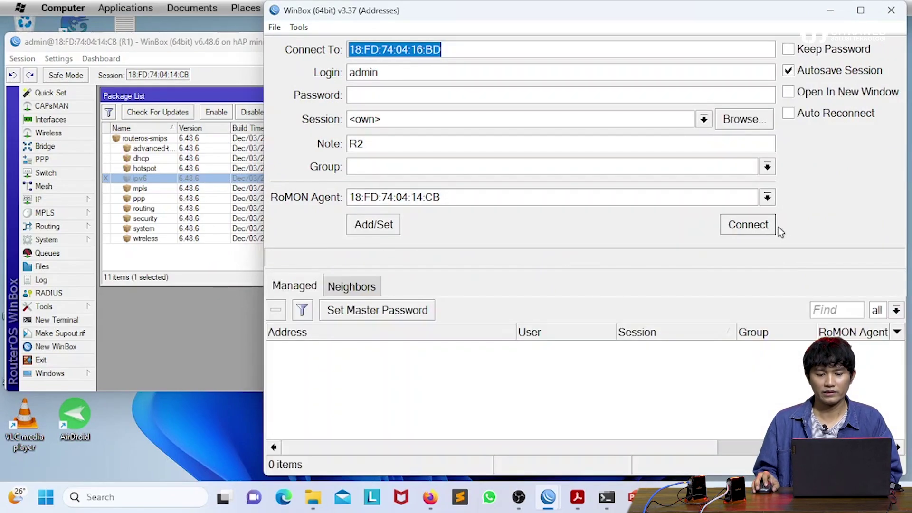
left_click(186, 51)
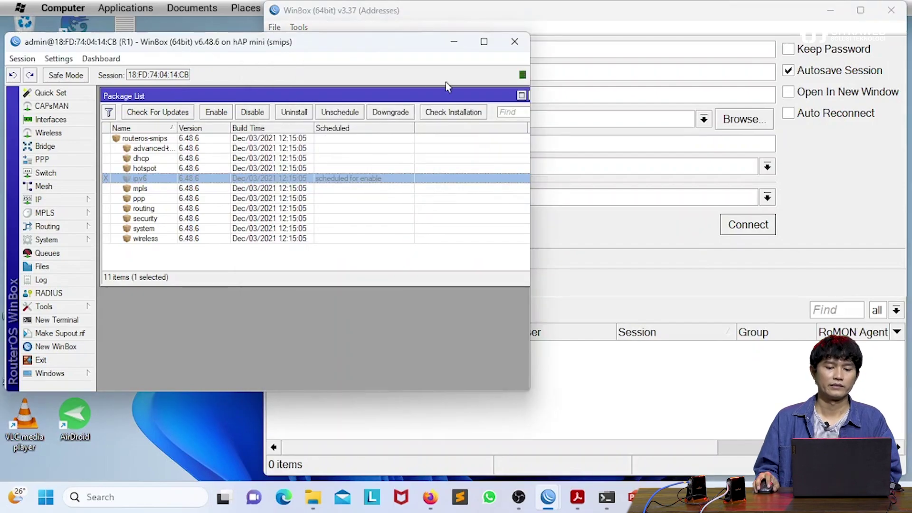
left_click(35, 59)
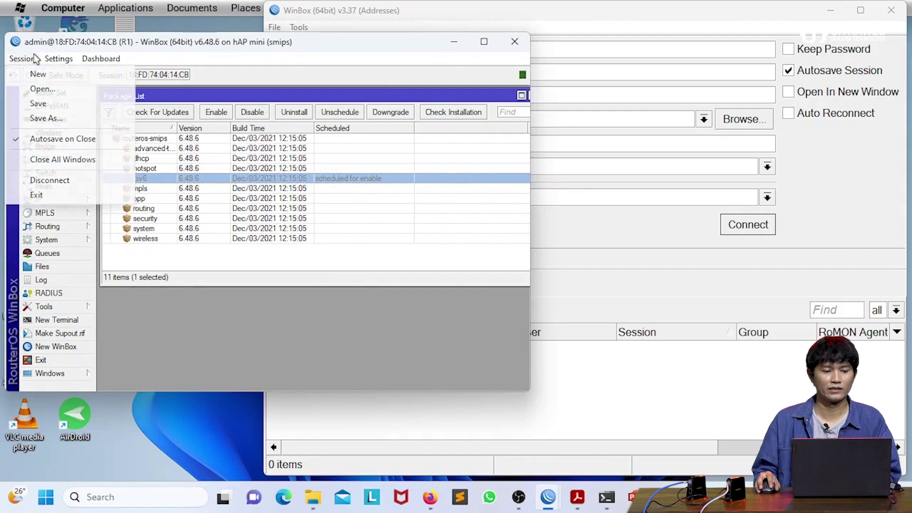
left_click(64, 178)
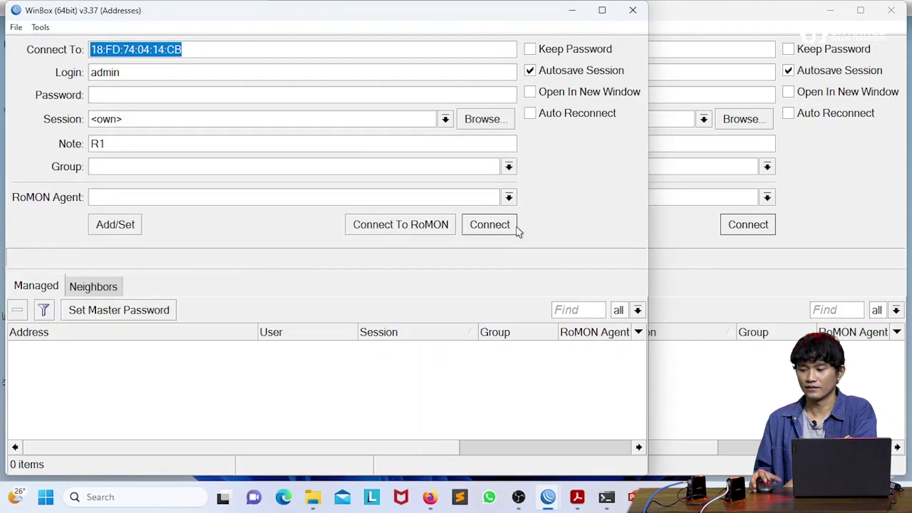
- Show the discovered neighbors in both login windows and refresh the list in the R2 window
left_click(93, 287)
left_click(688, 289)
left_click(352, 285)
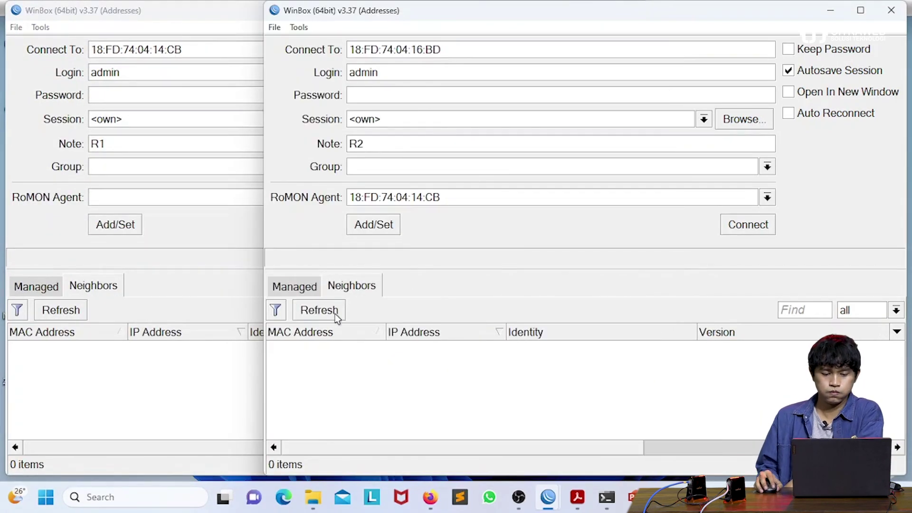
left_click(333, 312)
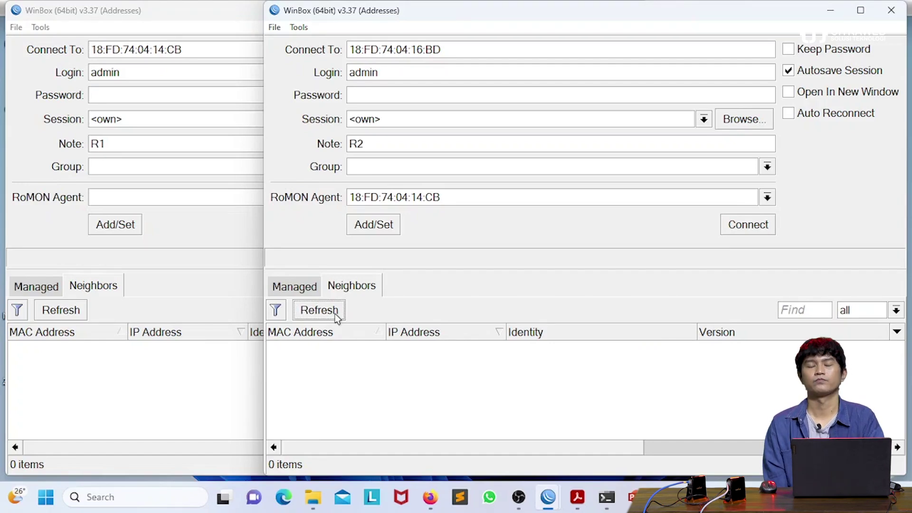
- Refresh the neighbor list in the R1 login window and widen its IP Address column to show R1's full IPv6 address
left_click(158, 315)
left_click(61, 309)
left_click(690, 367)
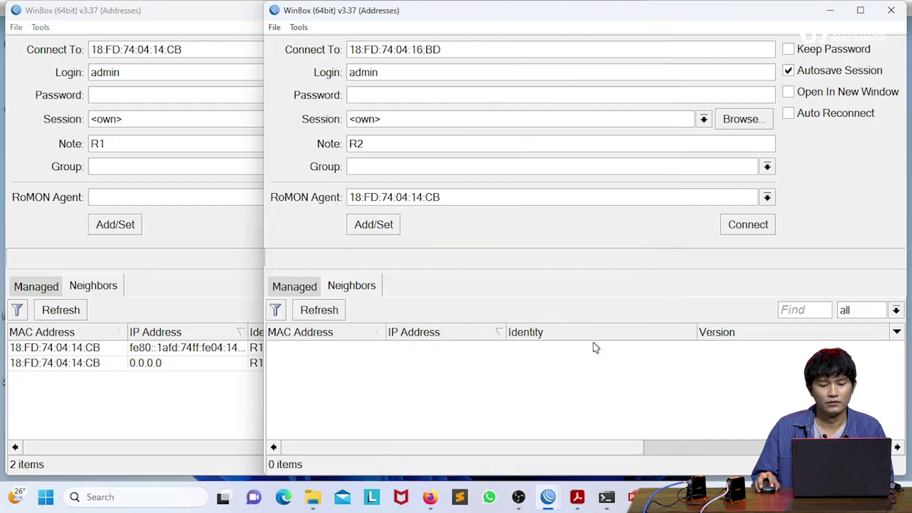
left_click(244, 10)
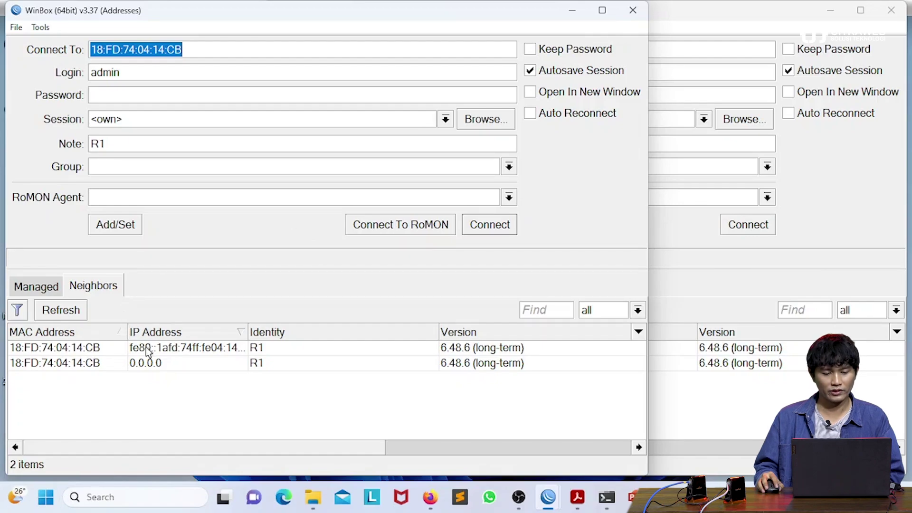
left_click(279, 358)
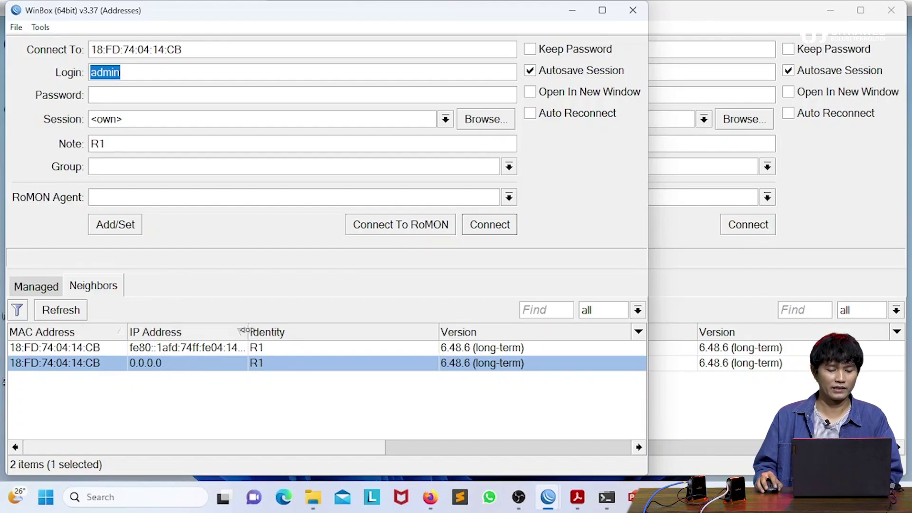
left_click_drag(262, 334, 296, 333)
left_click(231, 350)
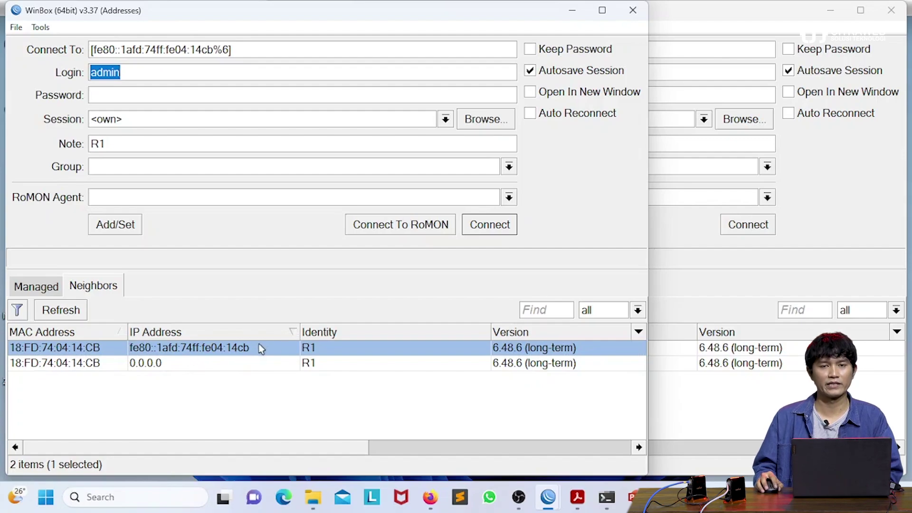
- Connect to R1 by its MAC address, using its 0.0.0.0 neighbor entry
left_click(244, 364)
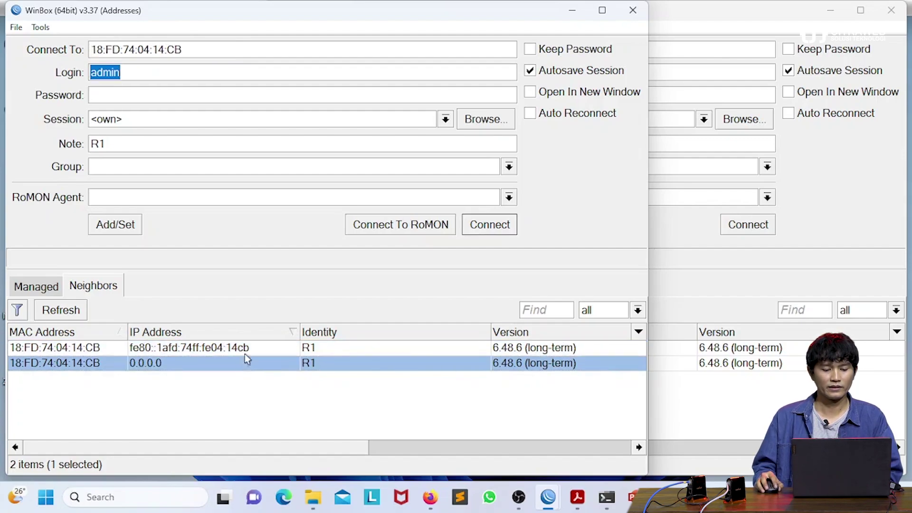
left_click(245, 354)
left_click(243, 387)
left_click(102, 362)
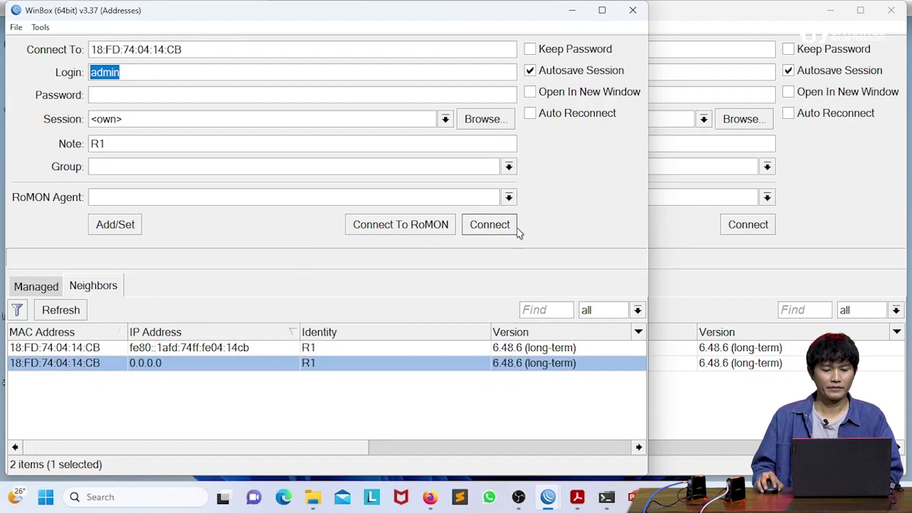
left_click(499, 226)
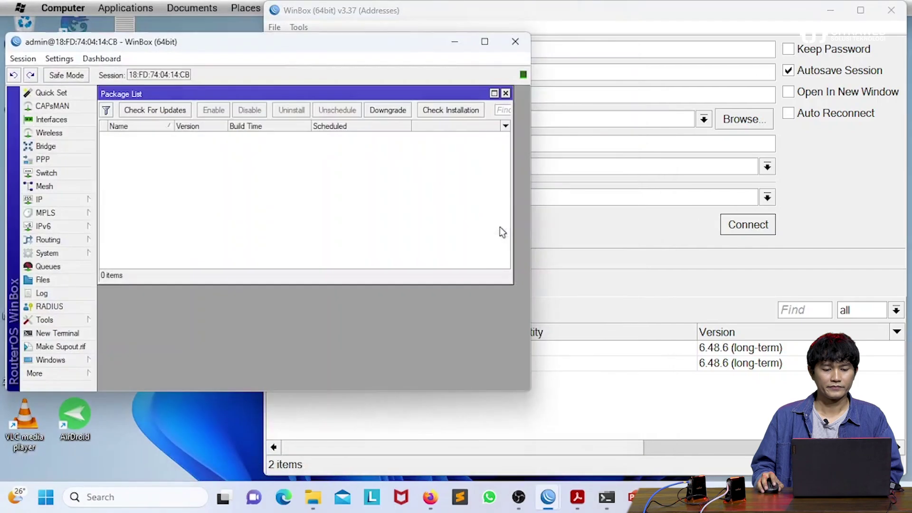
- Clear the RoMON agent in the R2 login window and connect to RoMON through R1's 0.0.0.0 neighbor entry
left_click(822, 230)
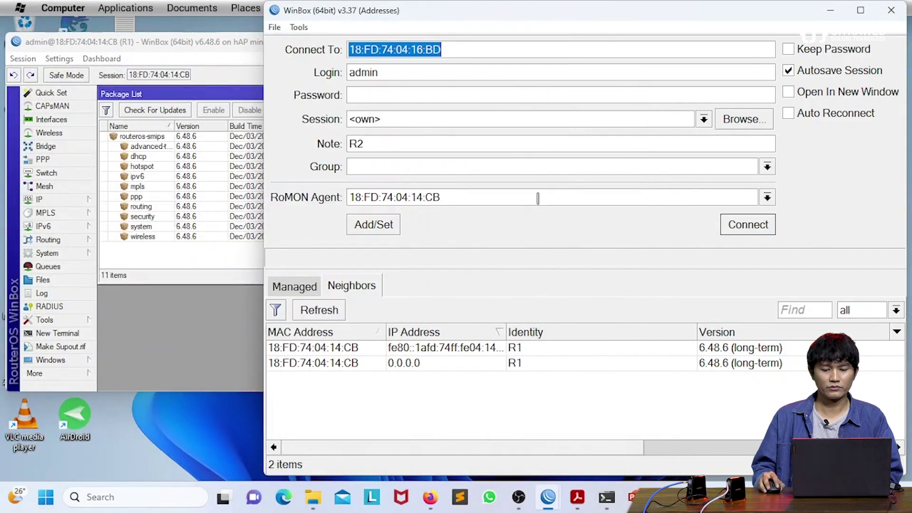
left_click(550, 190)
key("ctrl+a")
key("BackSpace")
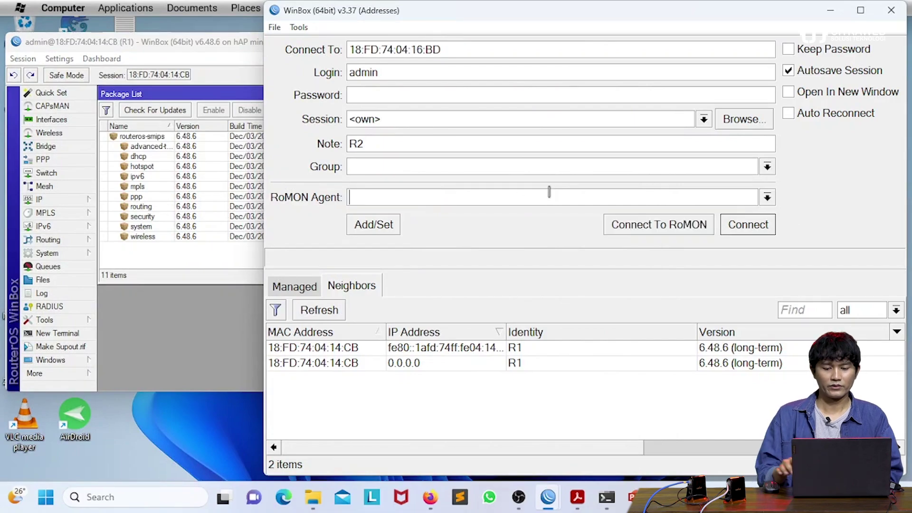
left_click(364, 365)
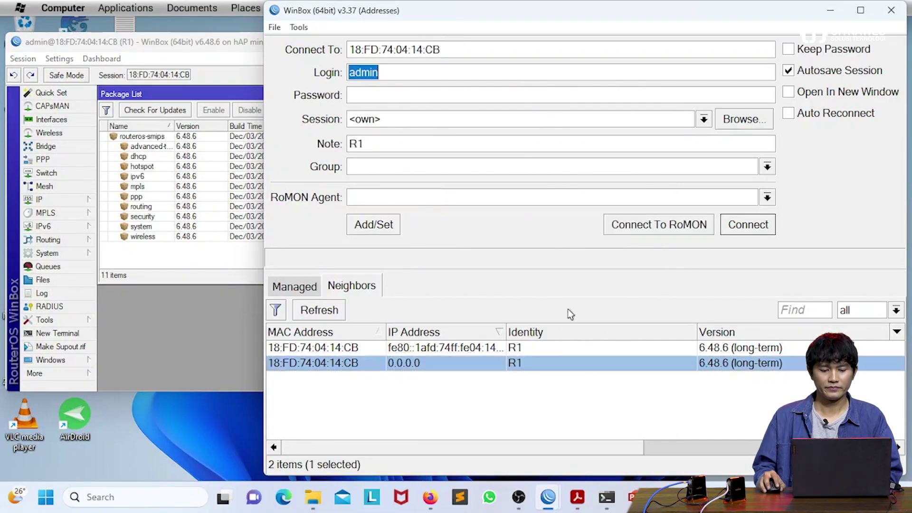
left_click(691, 227)
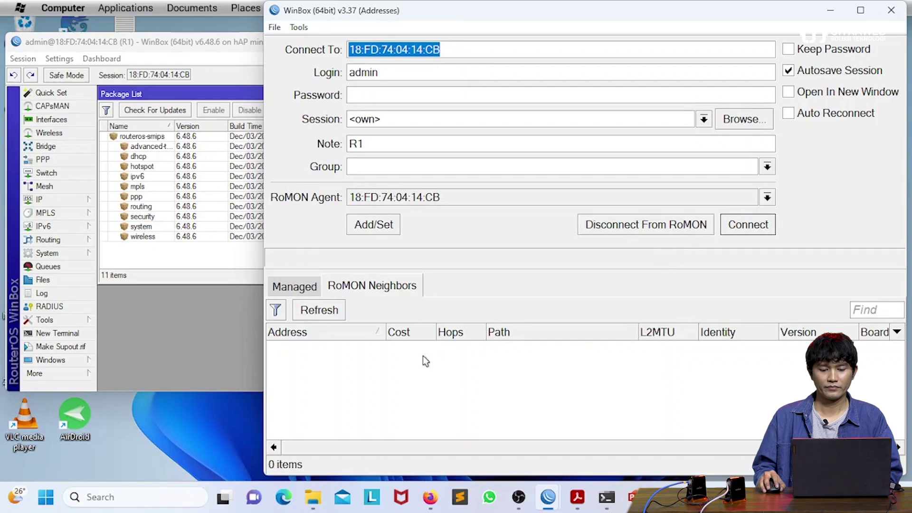
- Refresh the RoMON neighbors, connect to R2, and place its session window beside R1's
left_click(338, 317)
left_click(338, 348)
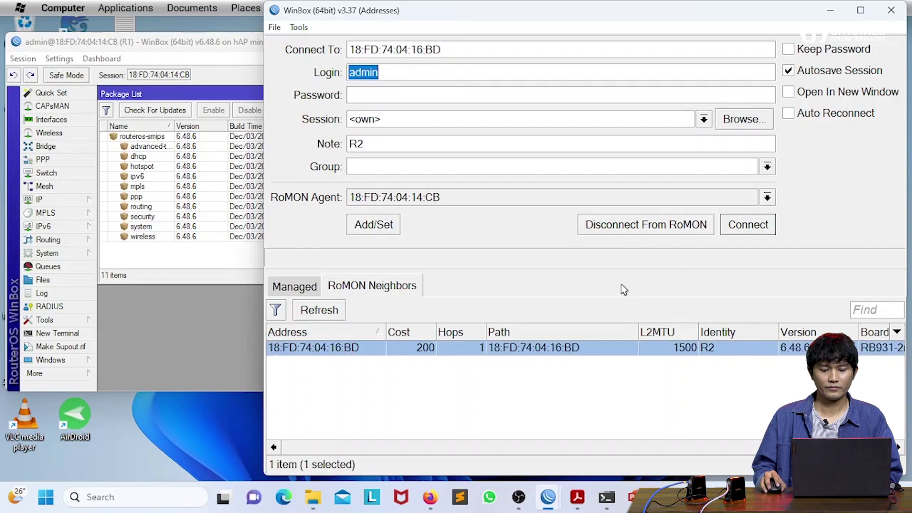
left_click(771, 220)
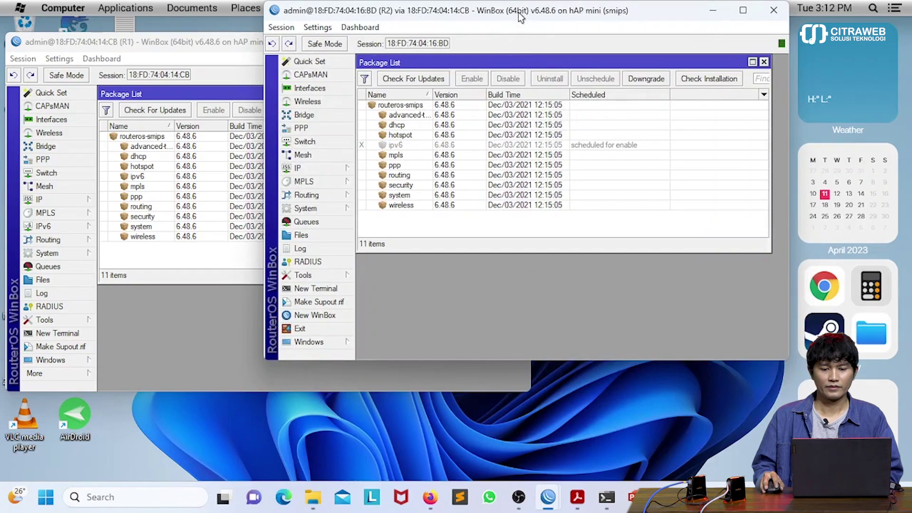
left_click_drag(518, 13, 574, 94)
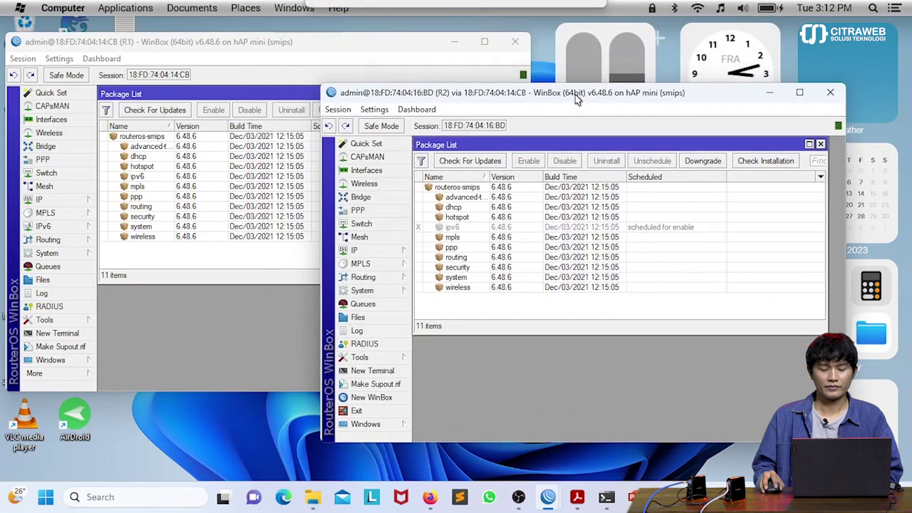
- Reboot R2 to apply the scheduled enabling of its ipv6 package
left_click(474, 226)
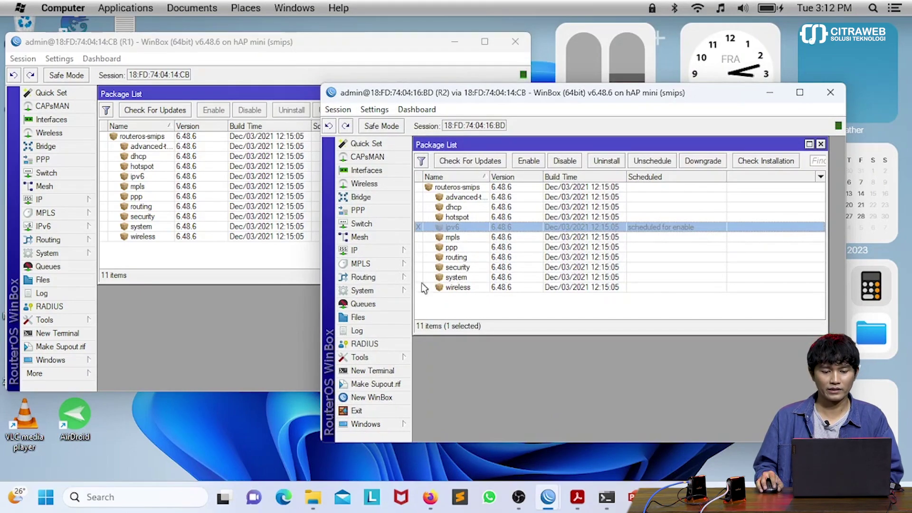
left_click(383, 292)
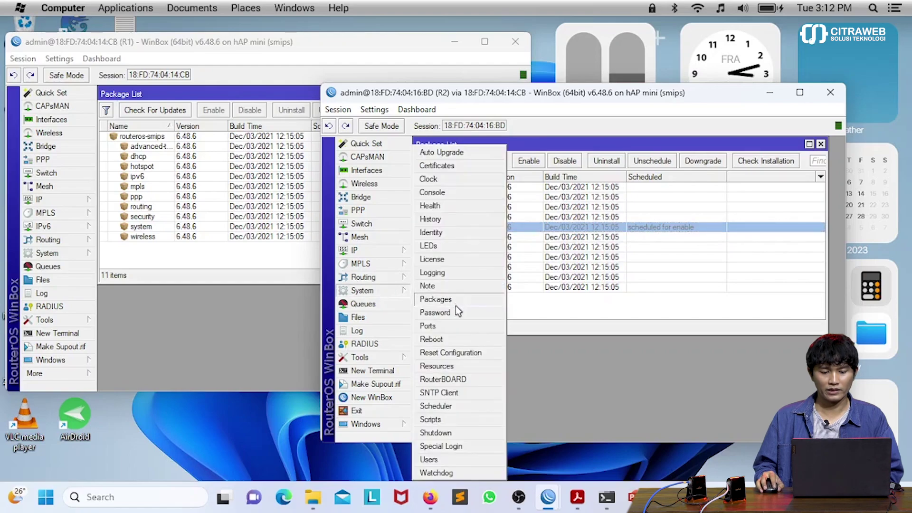
left_click(459, 340)
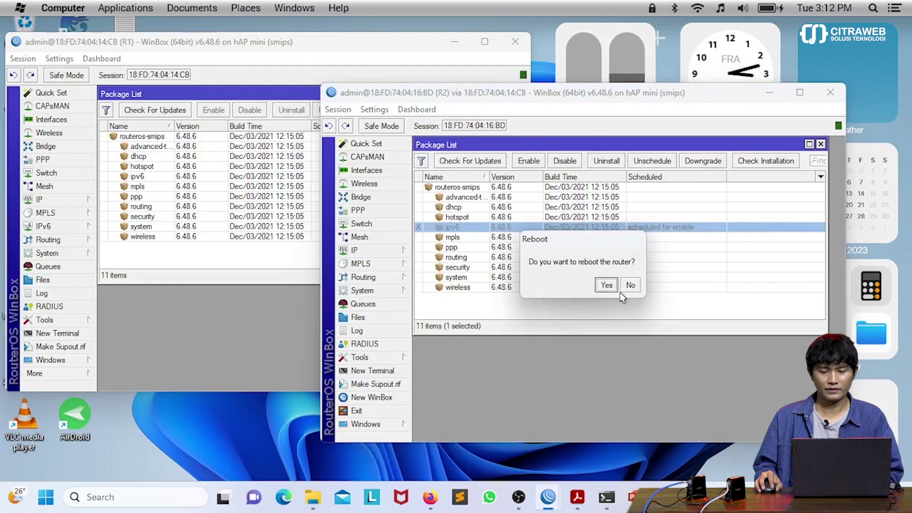
left_click(606, 286)
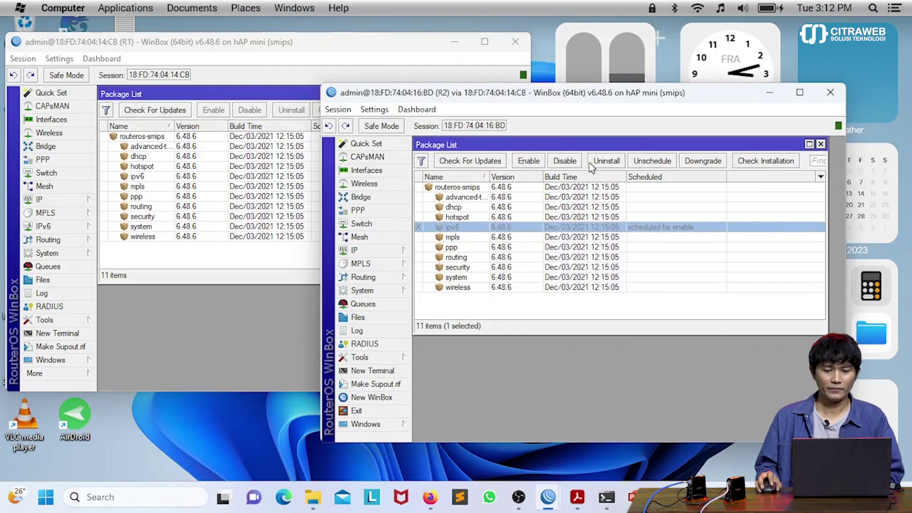
- Close the R2 session window to return to the login form
left_click(770, 93)
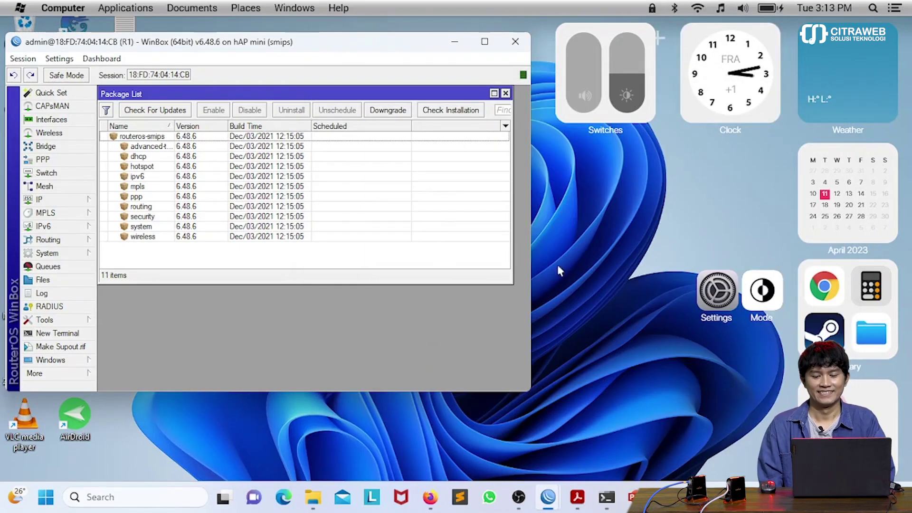
mouse_move(548, 497)
left_click(631, 447)
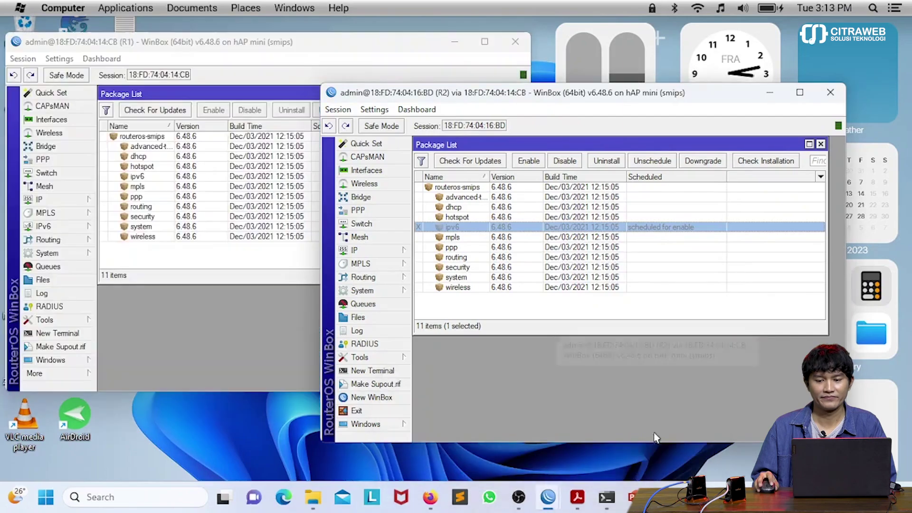
left_click(830, 93)
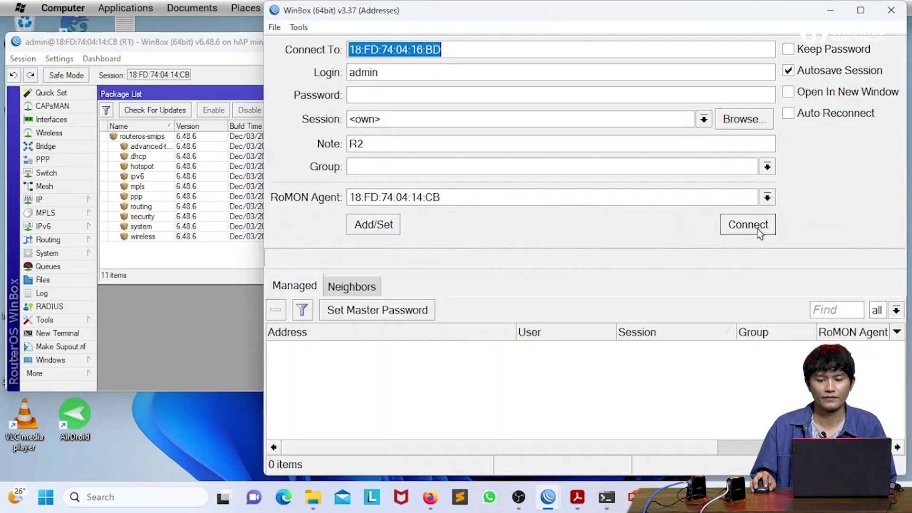
- Clear the old RoMON agent and reconnect to RoMON using R1's MAC address 18:FD:74:04:14:CB from the neighbor list
double_click(480, 197)
key("BackSpace")
left_click(352, 286)
left_click(350, 363)
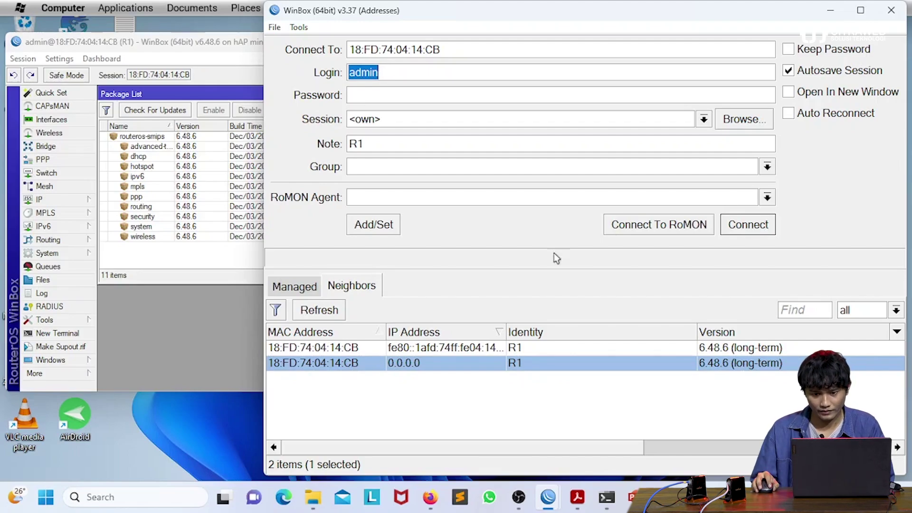
left_click(646, 227)
- Try to connect to R2 from the RoMON neighbor list, then cancel the attempt
left_click(338, 311)
left_click(342, 347)
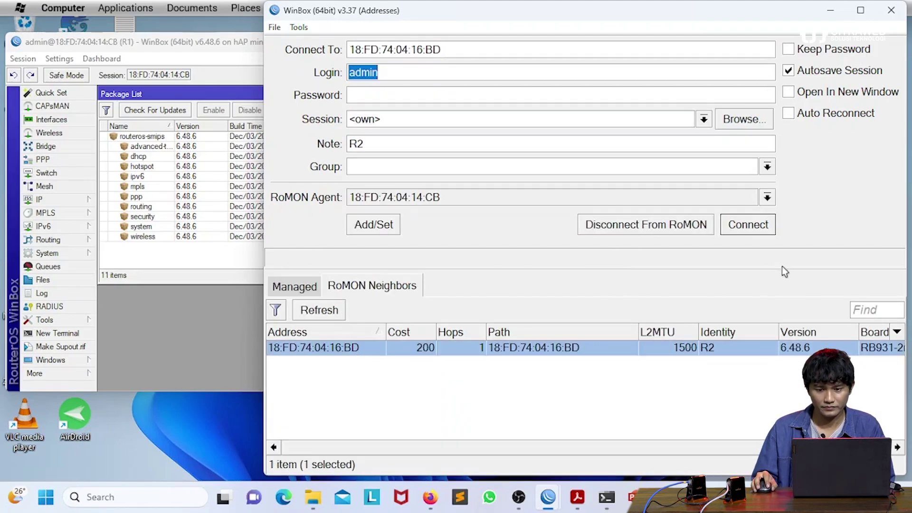
left_click(748, 224)
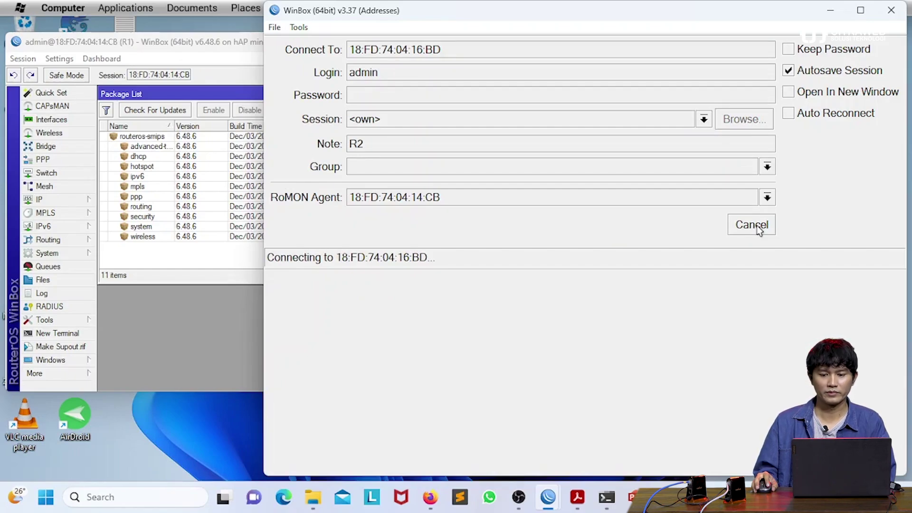
left_click(755, 227)
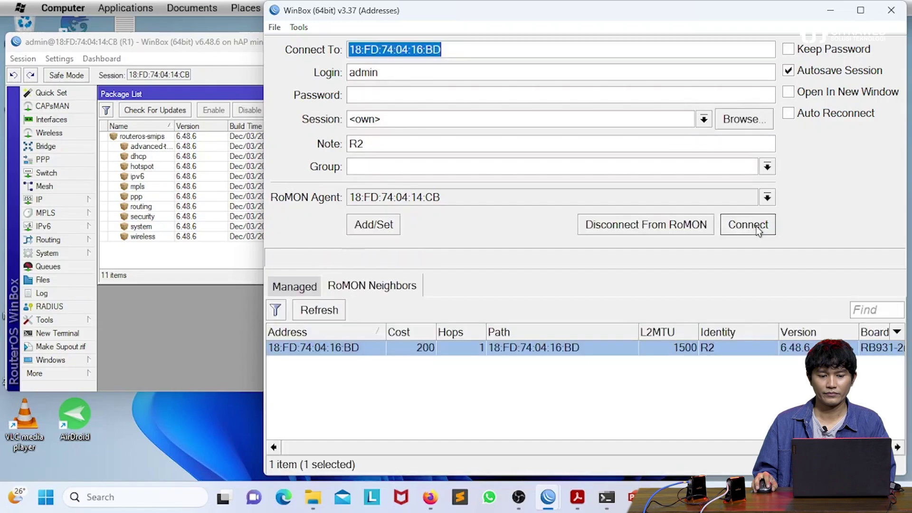
- Refresh the RoMON neighbors again, connect to R2 at 18:FD:74:04:16:BD, and move its window clear of R1's
left_click(330, 312)
double_click(348, 348)
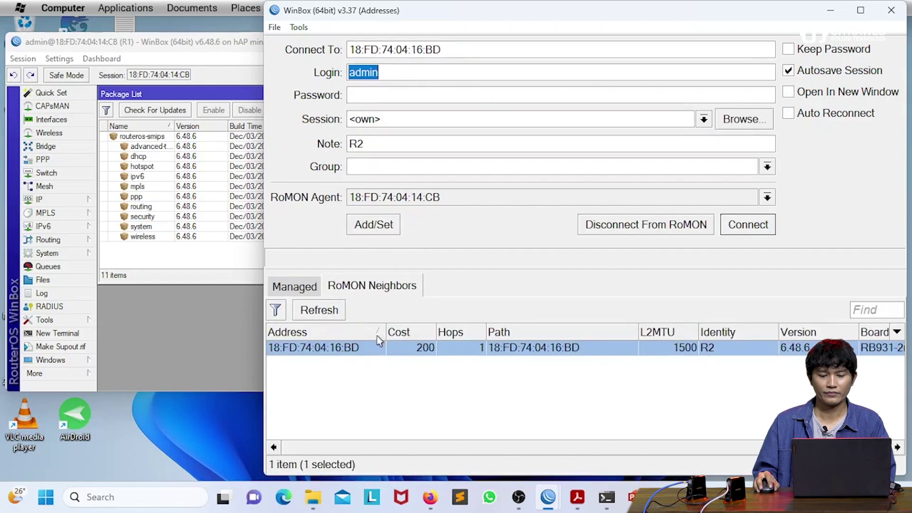
left_click(741, 227)
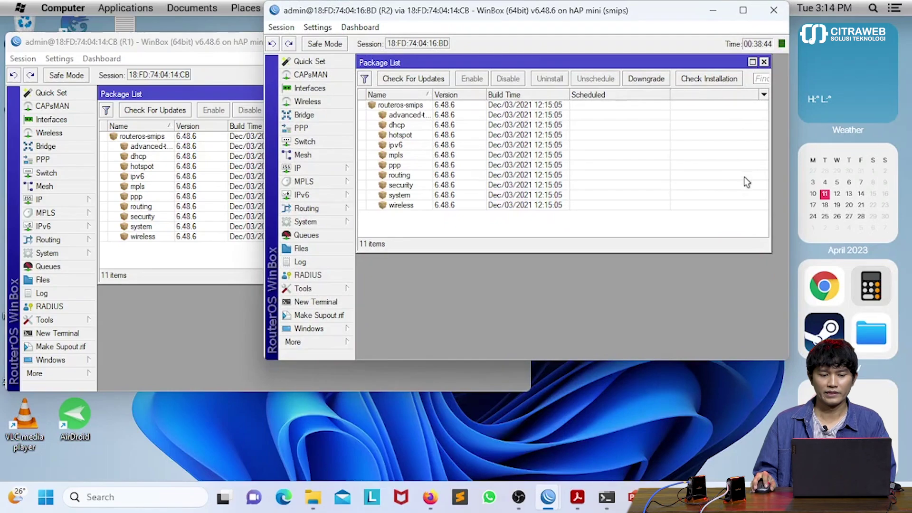
left_click_drag(536, 14, 593, 77)
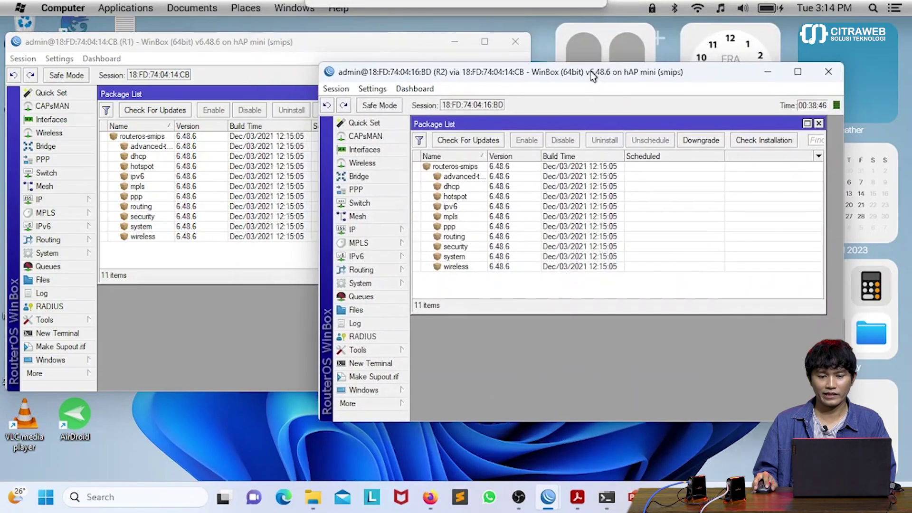
- Check the status of the ipv6 package in the package lists of R2 and R1
left_click(561, 207)
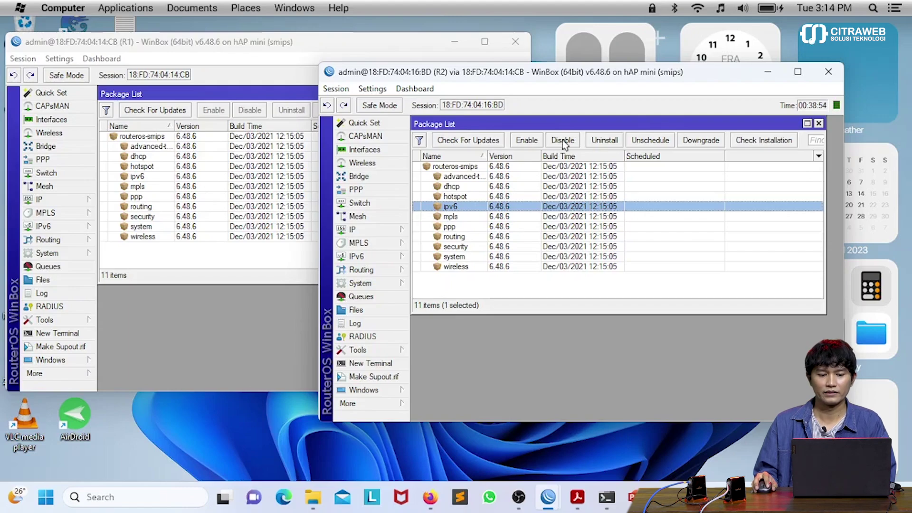
left_click_drag(556, 74, 569, 120)
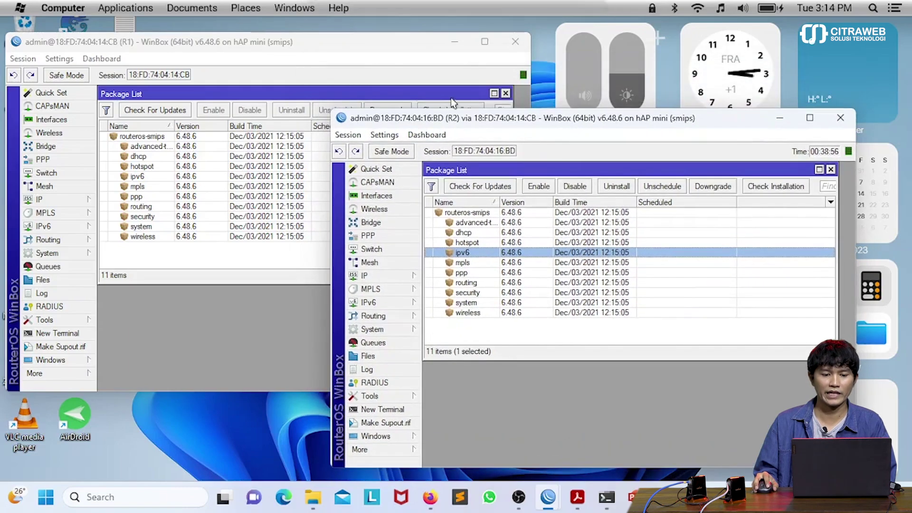
left_click(331, 54)
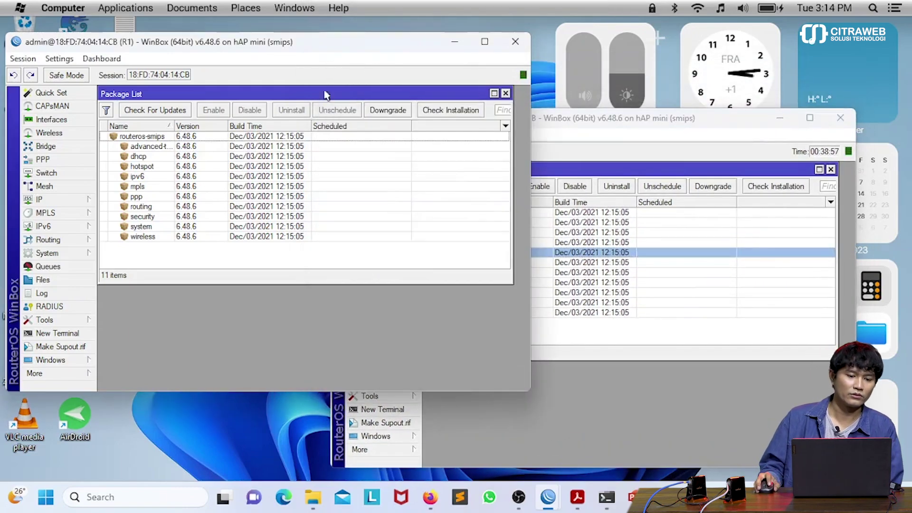
left_click(260, 176)
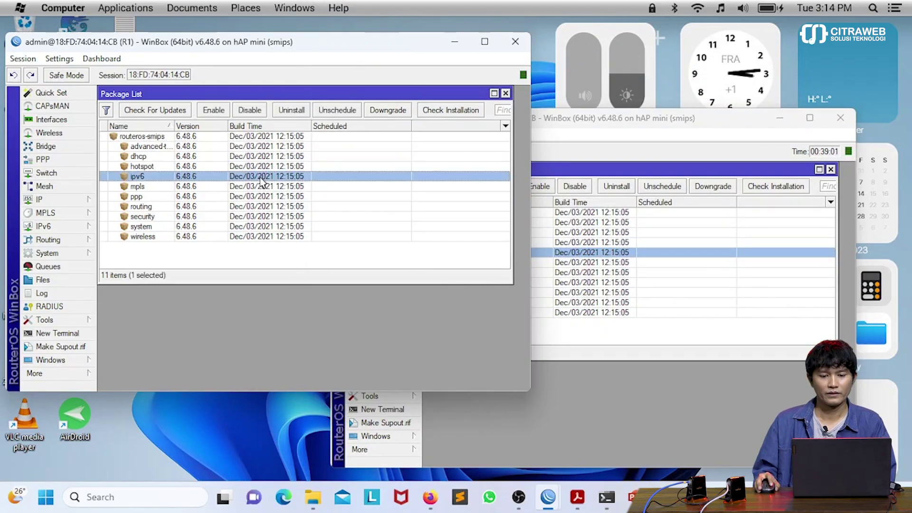
- Close the package lists on both routers and bring the R1 session to the front
left_click(505, 93)
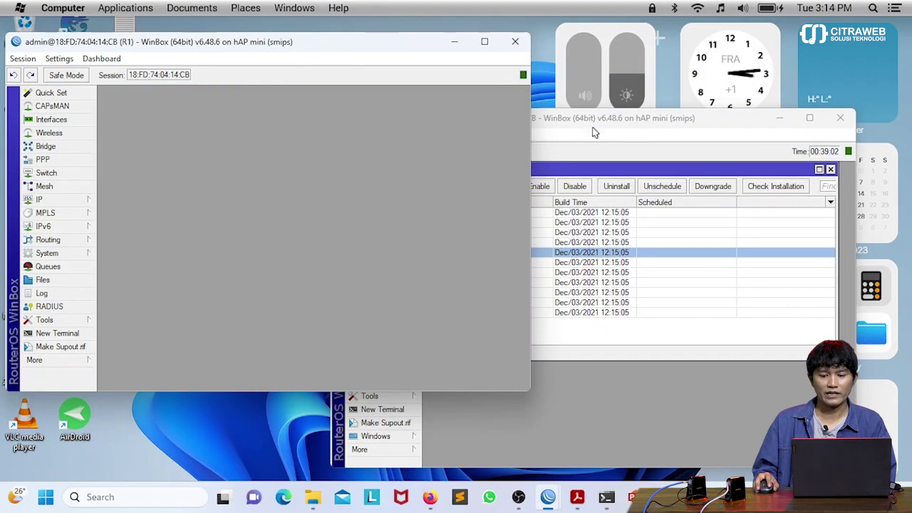
left_click(830, 170)
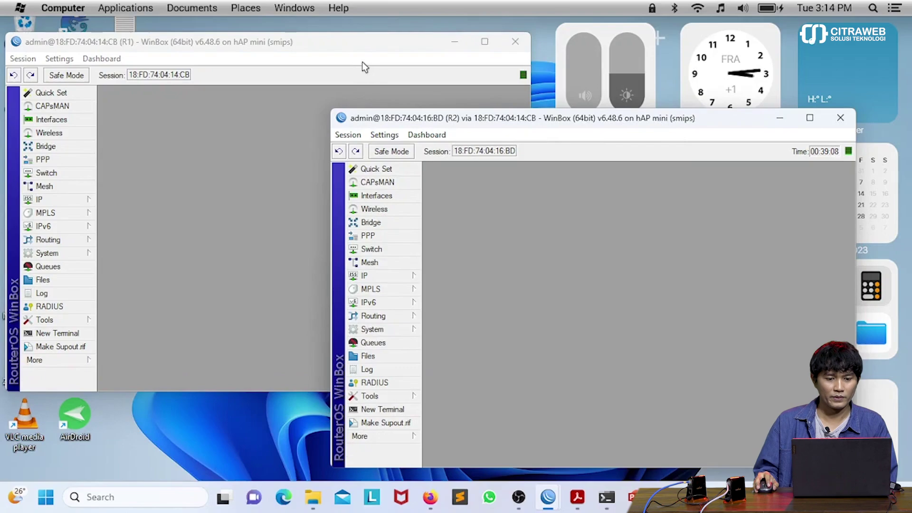
left_click(353, 44)
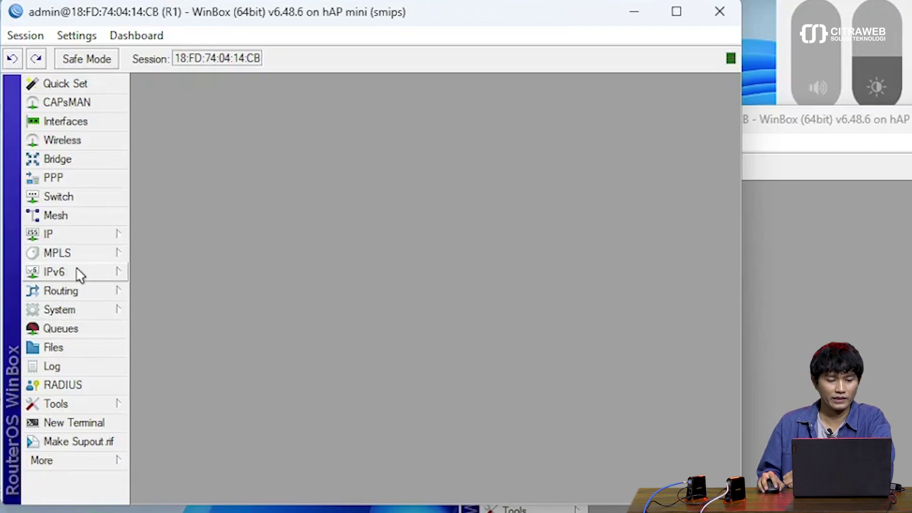
- Open R1's IPv6 address list and widen the Address column to show the full addresses
left_click(80, 274)
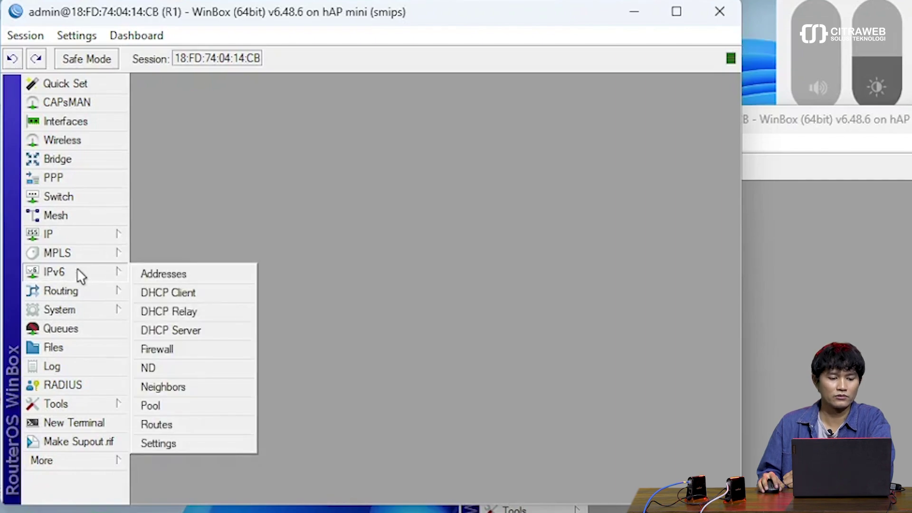
left_click(155, 273)
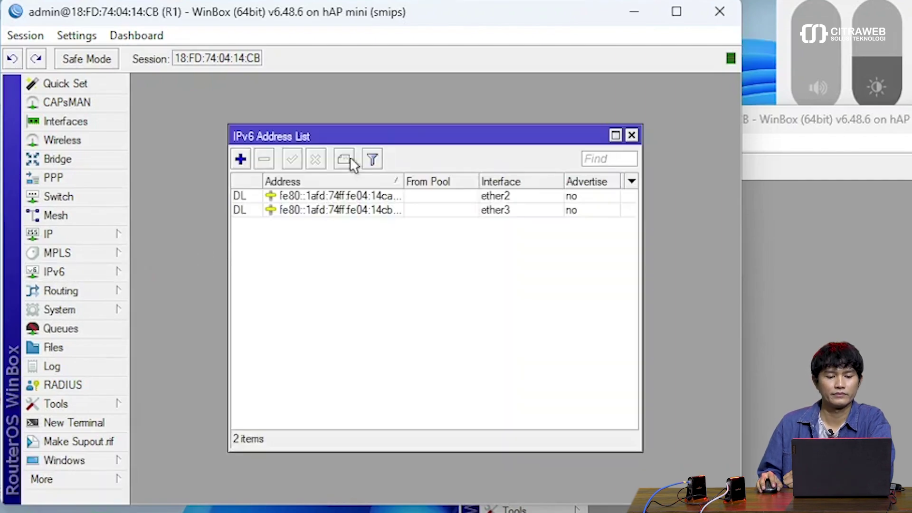
left_click_drag(373, 132, 348, 95)
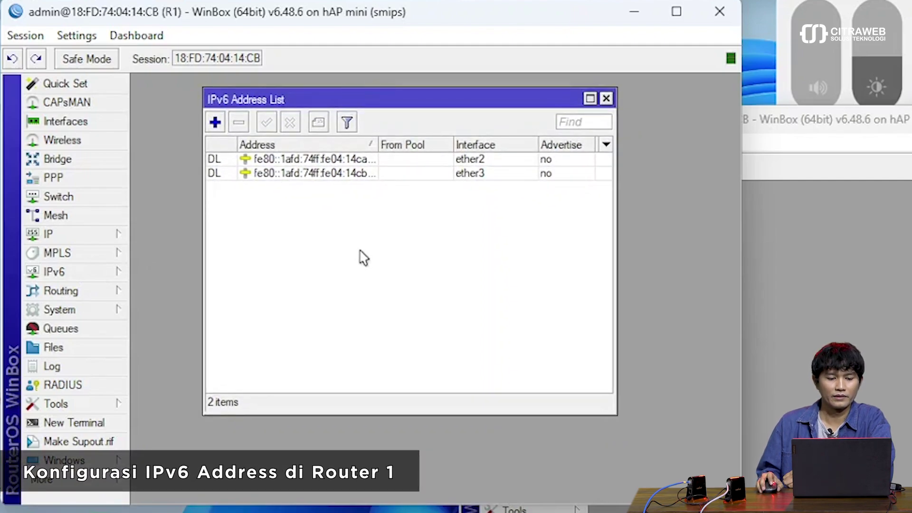
left_click_drag(379, 145, 407, 145)
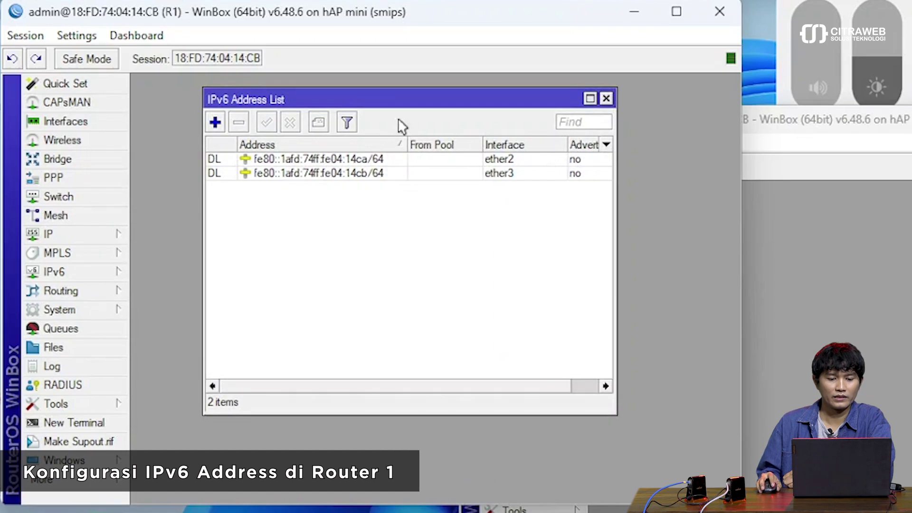
left_click_drag(387, 99, 382, 114)
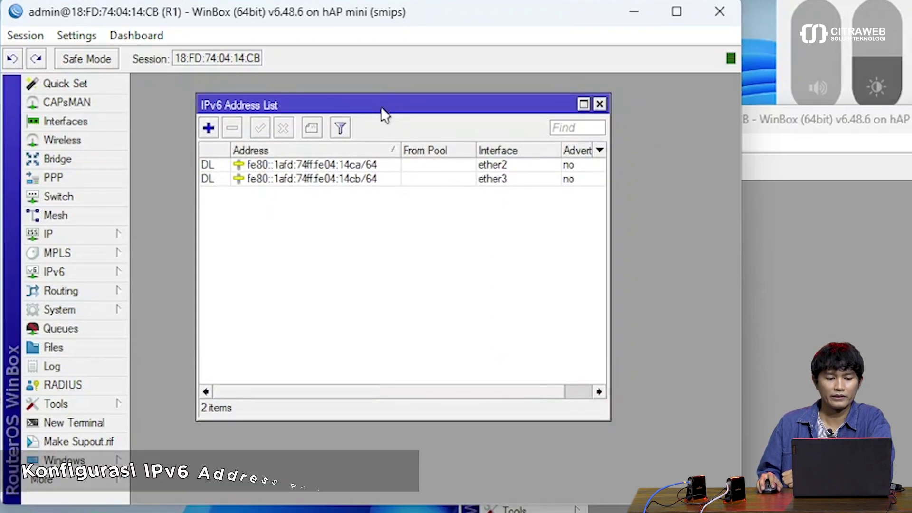
- Start a new IPv6 address on R1 and assign it to the ether3 interface
left_click(209, 129)
left_click_drag(359, 191, 353, 203)
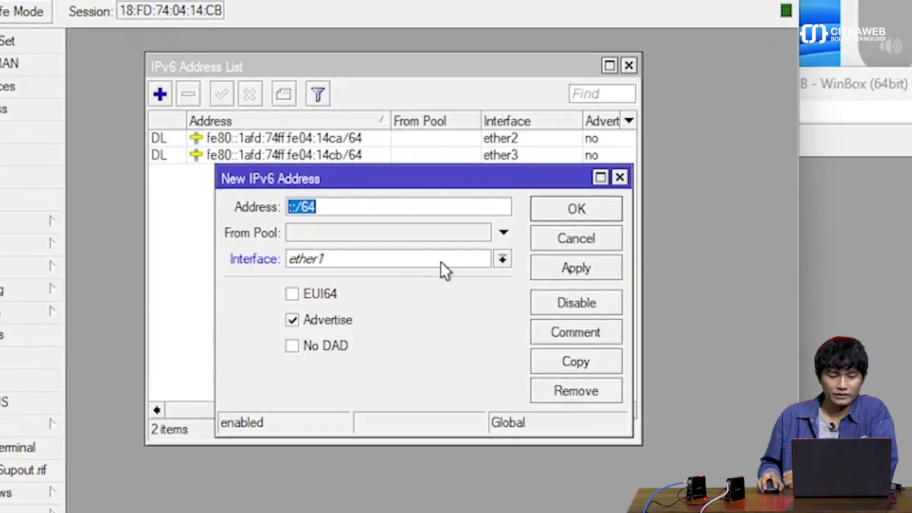
left_click(441, 263)
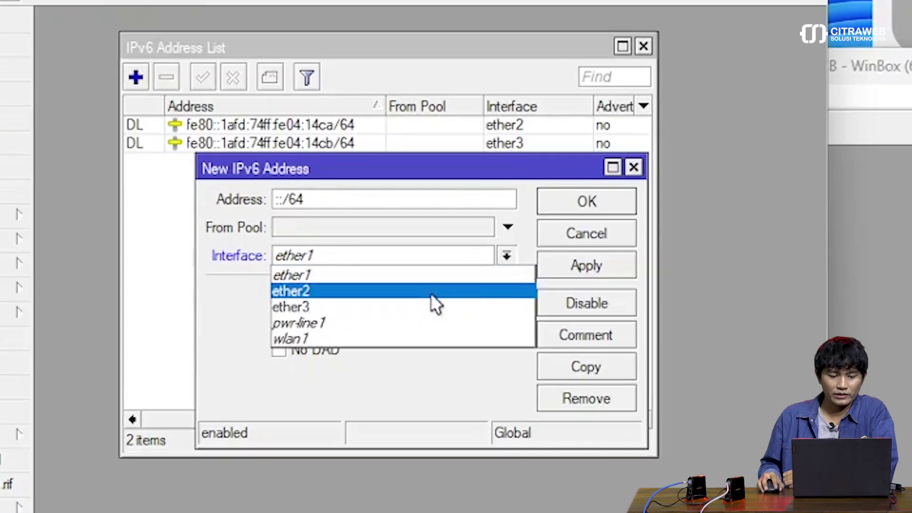
left_click(428, 308)
- Set the new IPv6 address on R1 to 2001:db8:acad::1/64
left_click(407, 199)
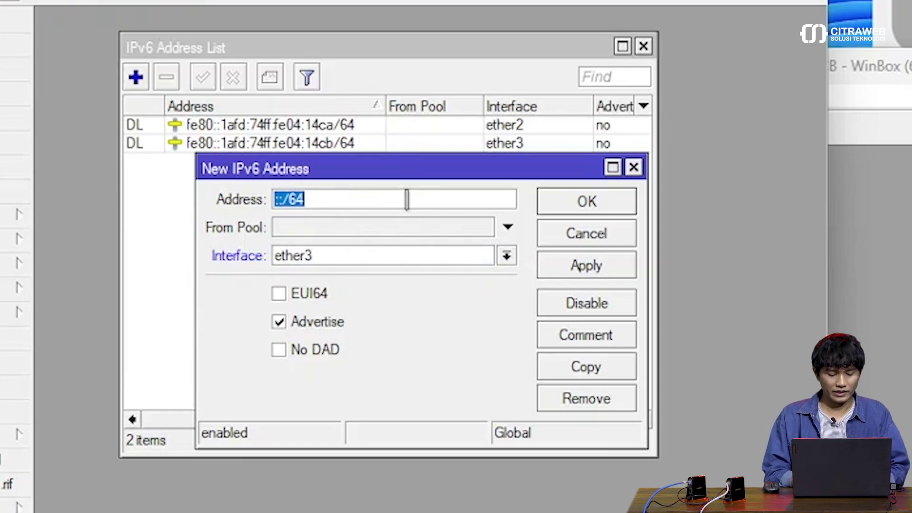
type("2001")
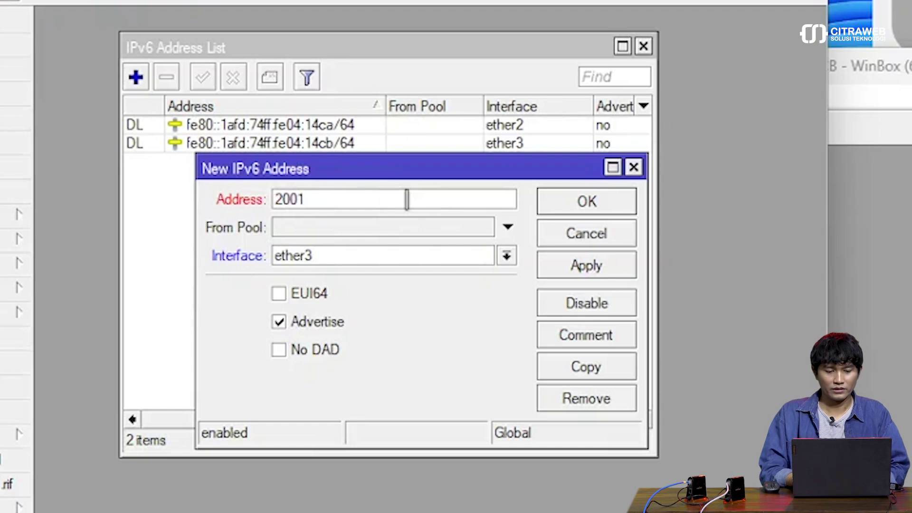
type(":db8:")
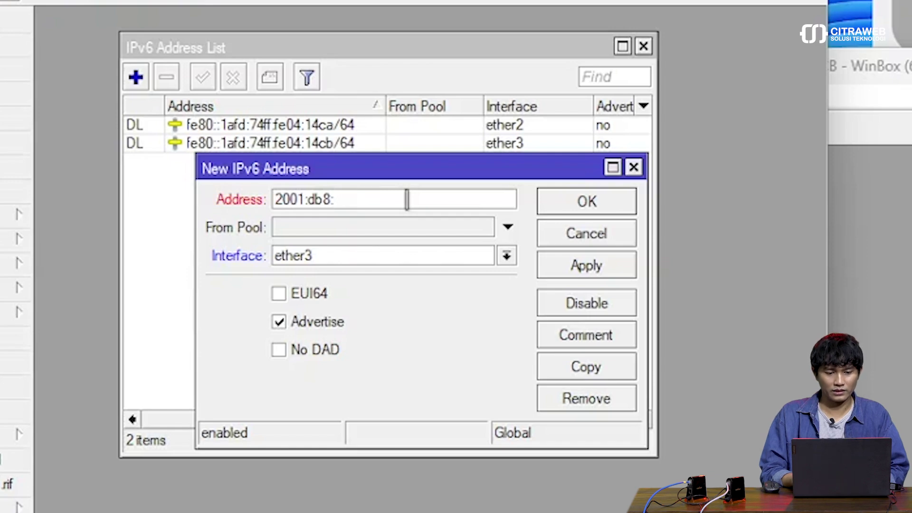
type("acad")
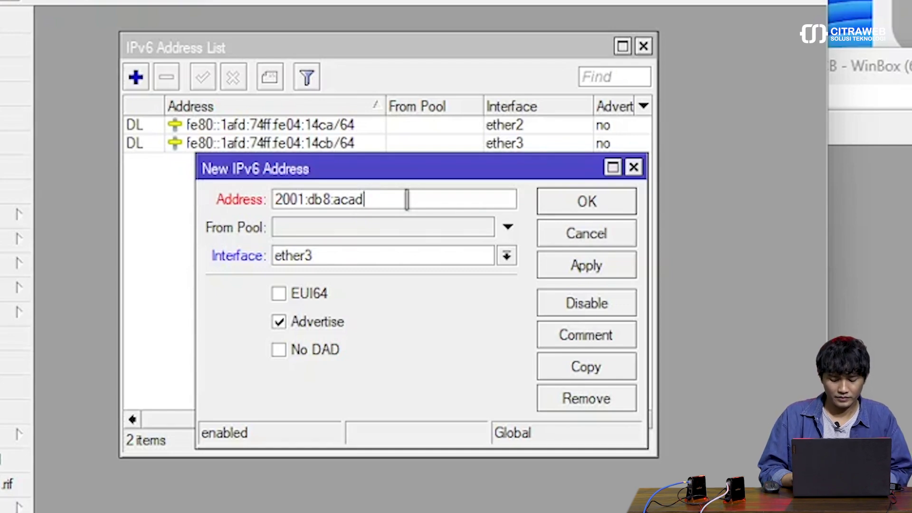
type("::")
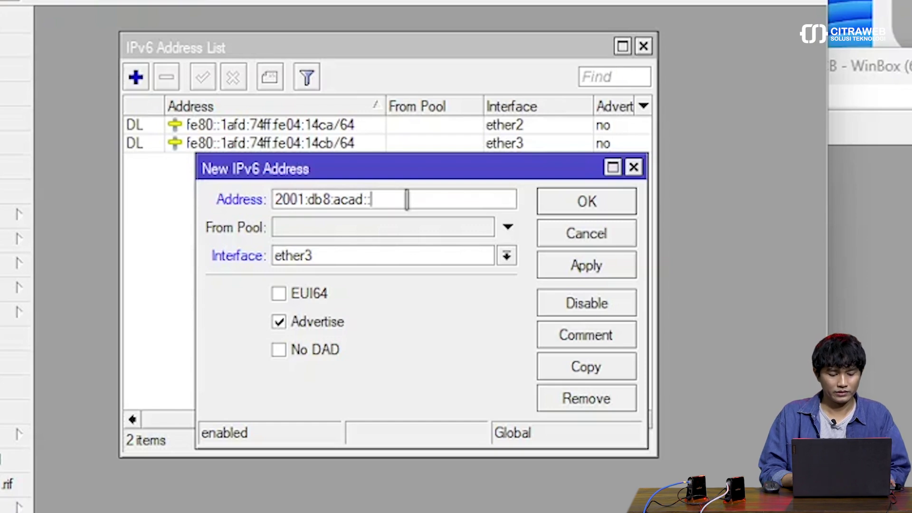
type("1/")
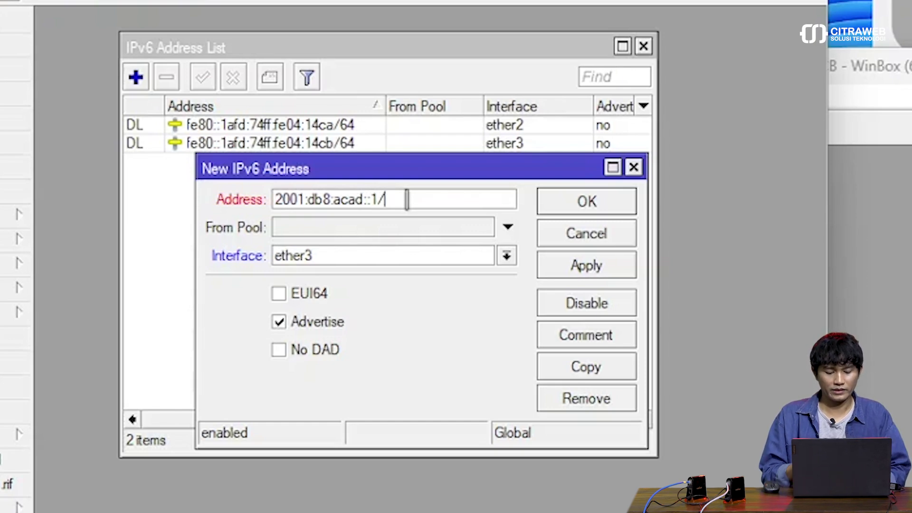
type("64")
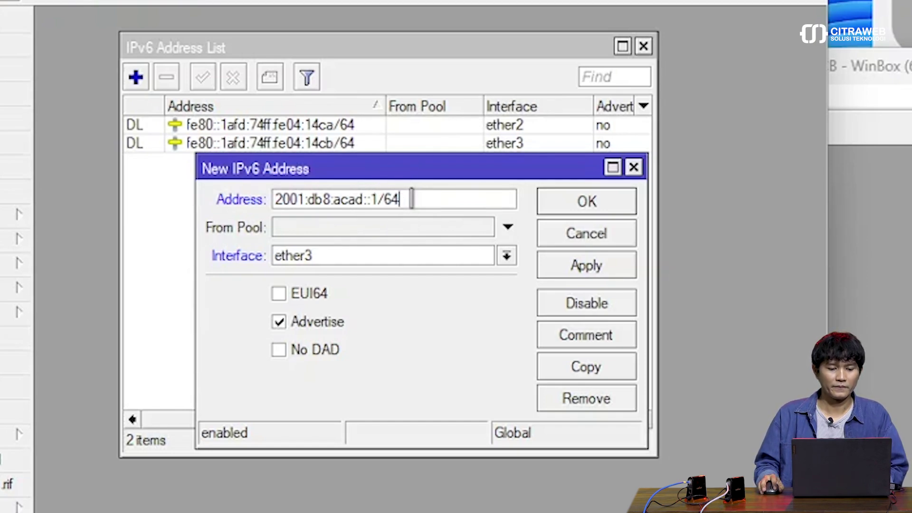
- Check the From Pool choices for R1's new IPv6 address and leave the pool unset
left_click_drag(420, 170, 428, 212)
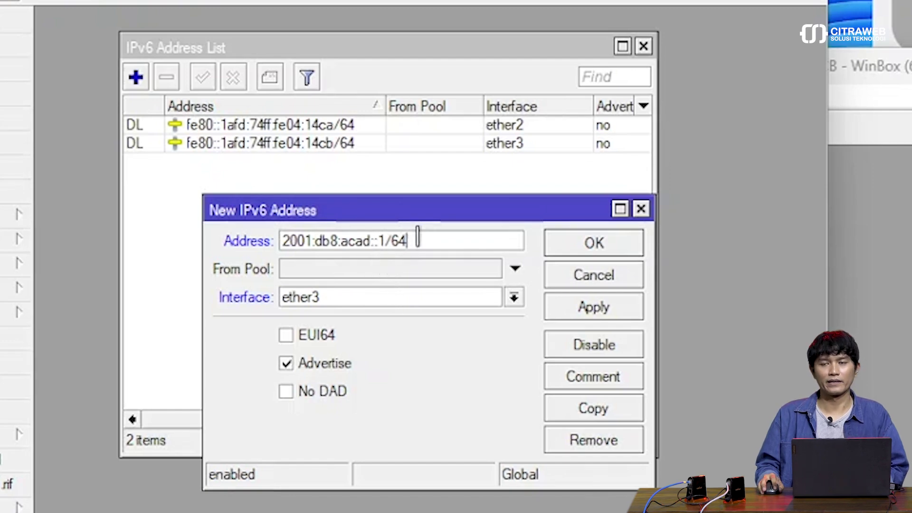
left_click_drag(415, 211, 382, 210)
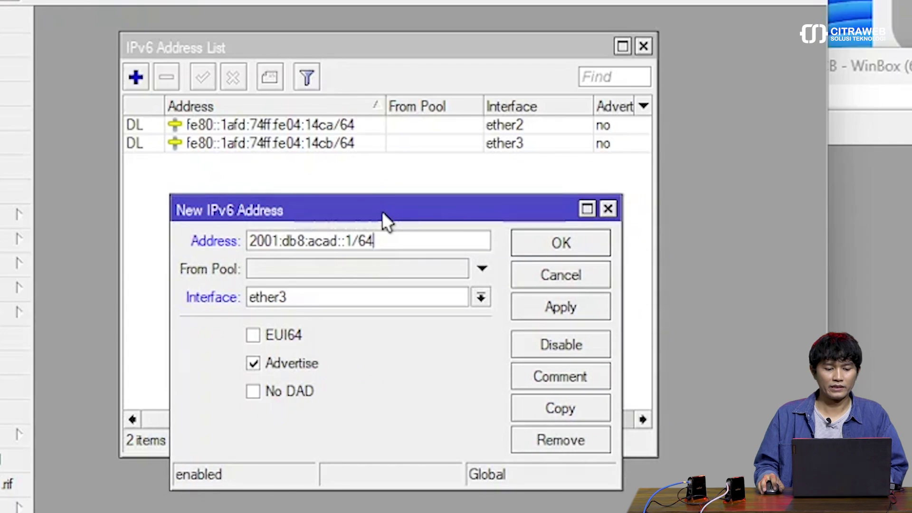
left_click_drag(381, 211, 376, 195)
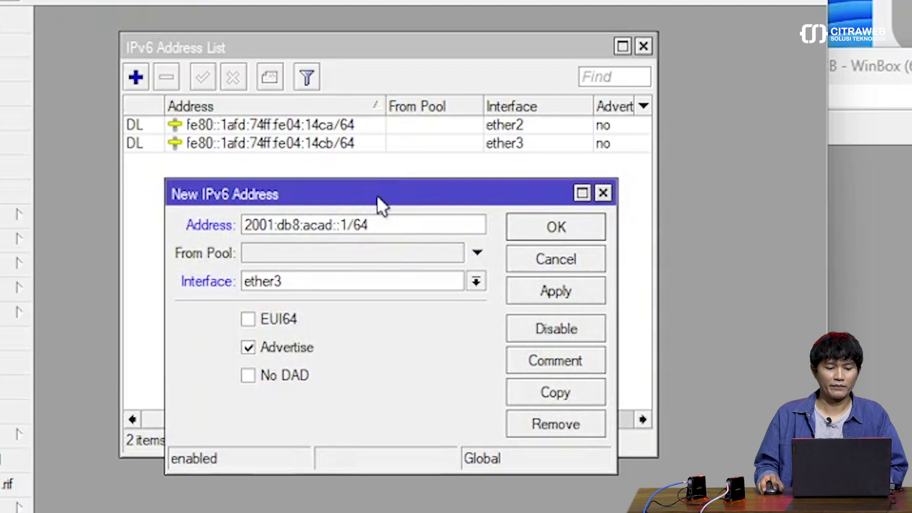
left_click(372, 248)
left_click(454, 254)
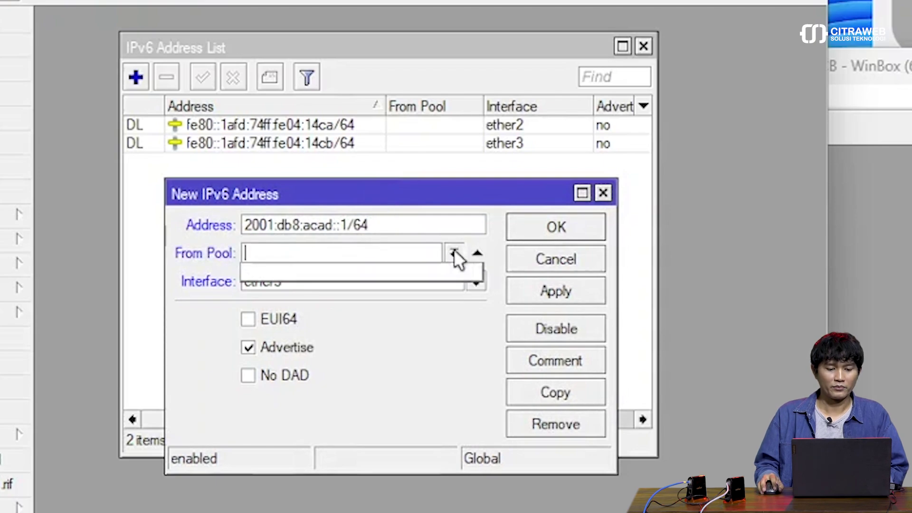
left_click(456, 257)
left_click(477, 255)
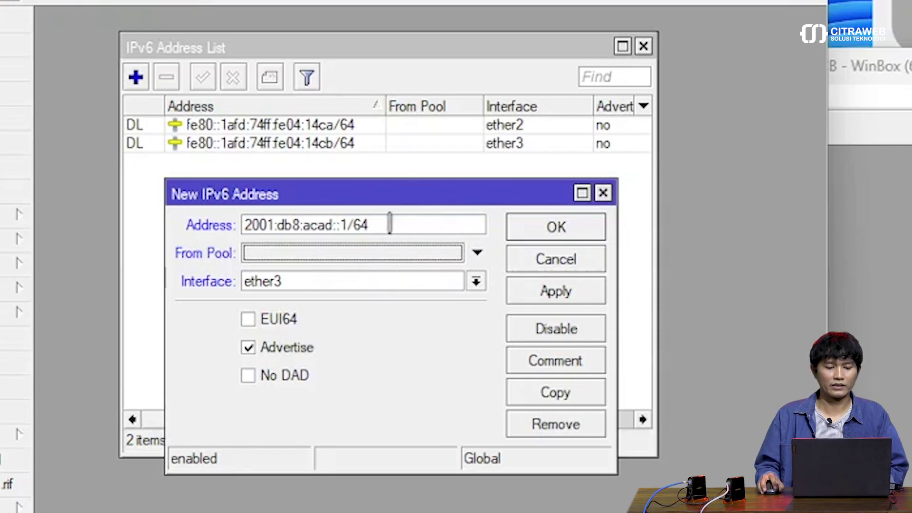
left_click_drag(391, 196, 386, 214)
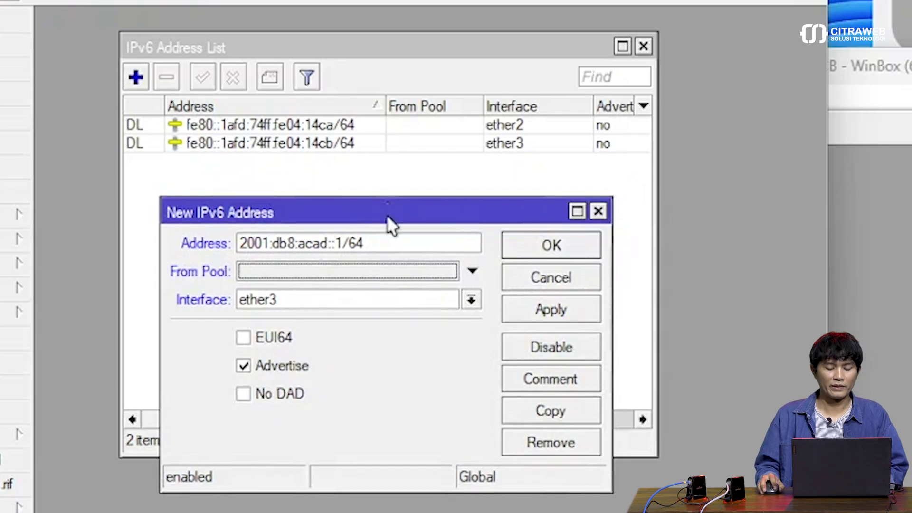
left_click(386, 242)
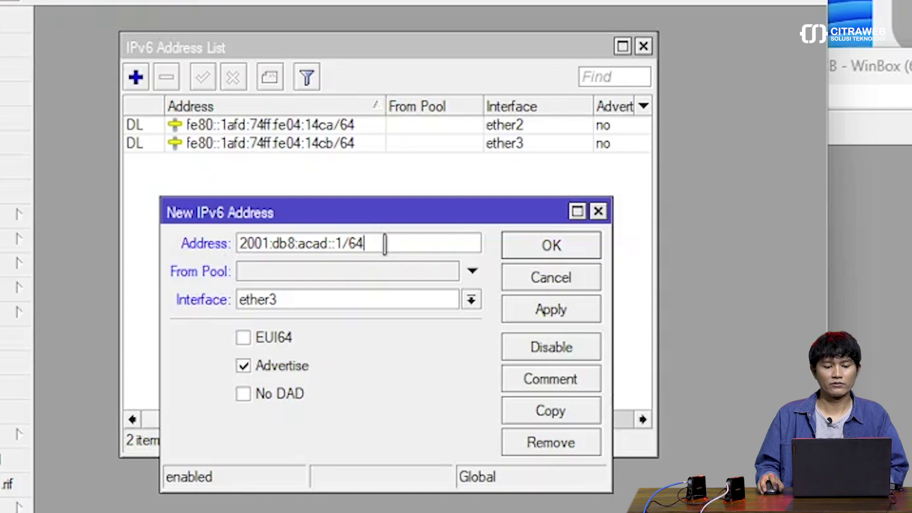
left_click_drag(398, 211, 391, 193)
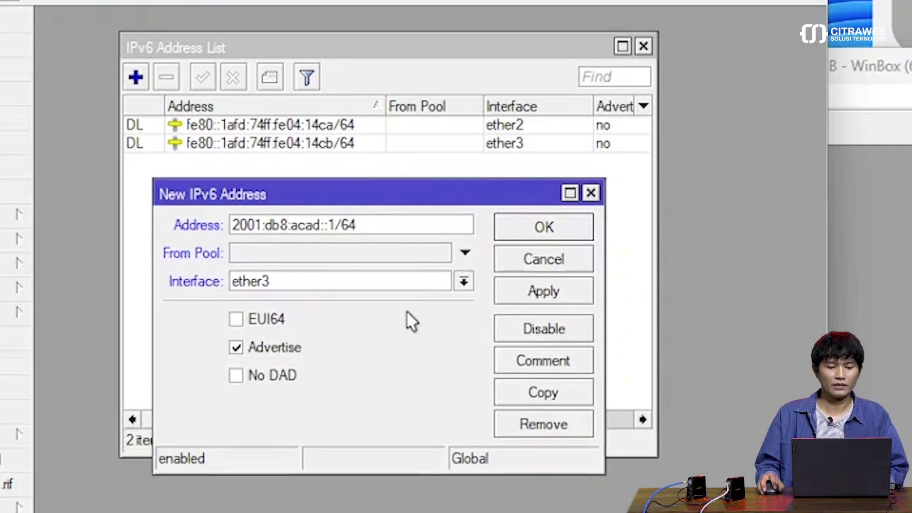
- Review the interface choice, the address entry and the Advertise option of R1's new IPv6 address, keeping ether3 and advertising enabled
left_click(455, 281)
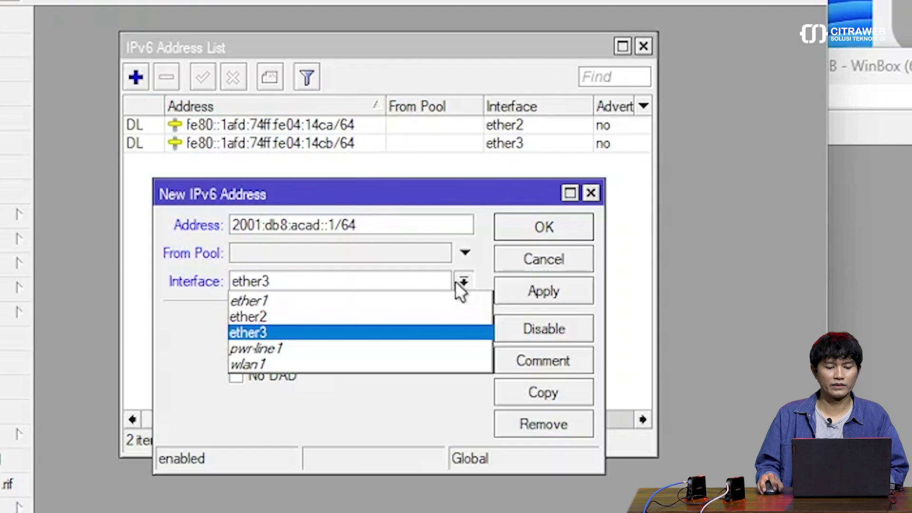
left_click(421, 330)
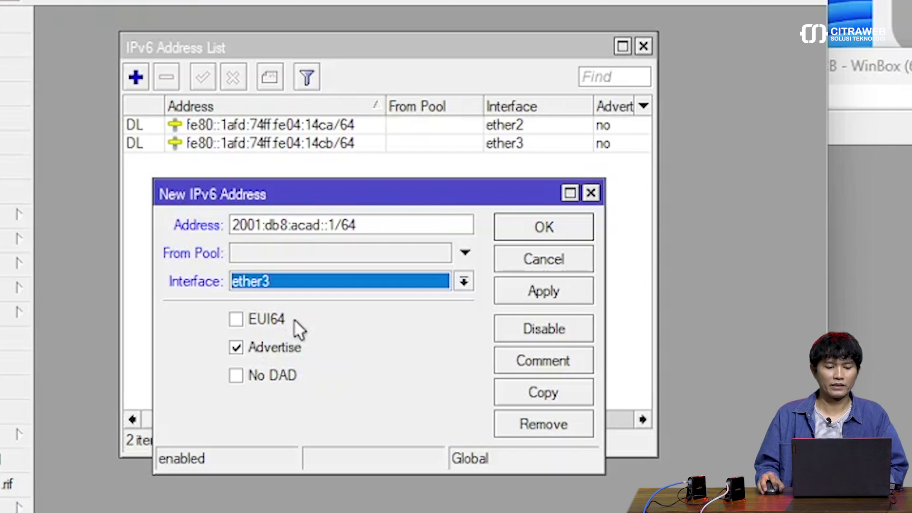
left_click(382, 227)
double_click(382, 227)
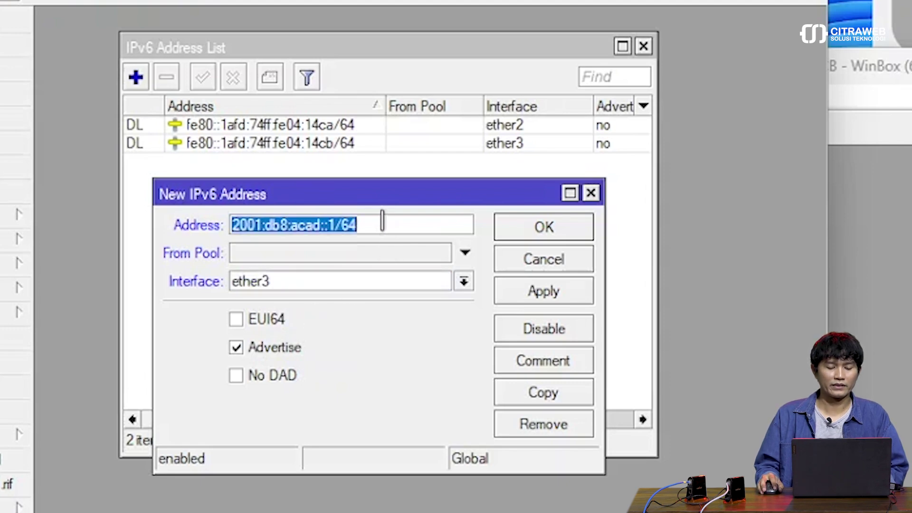
left_click(383, 222)
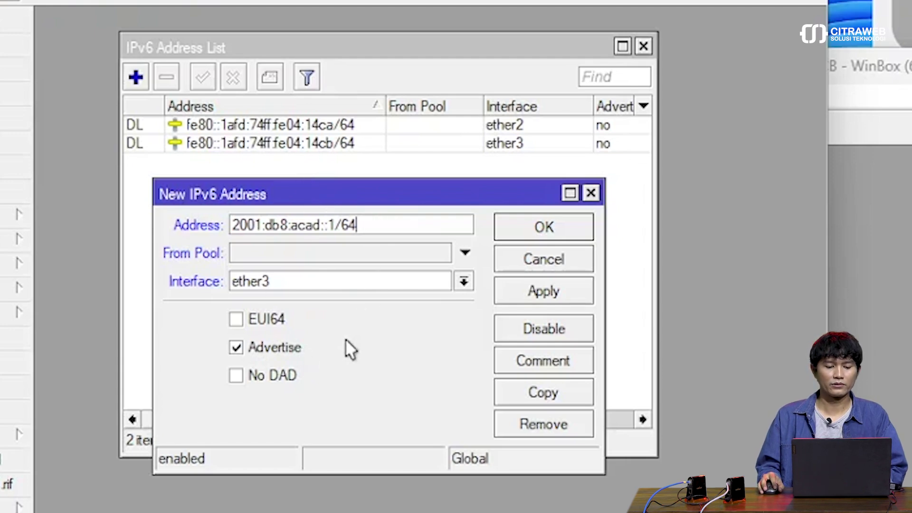
left_click(288, 347)
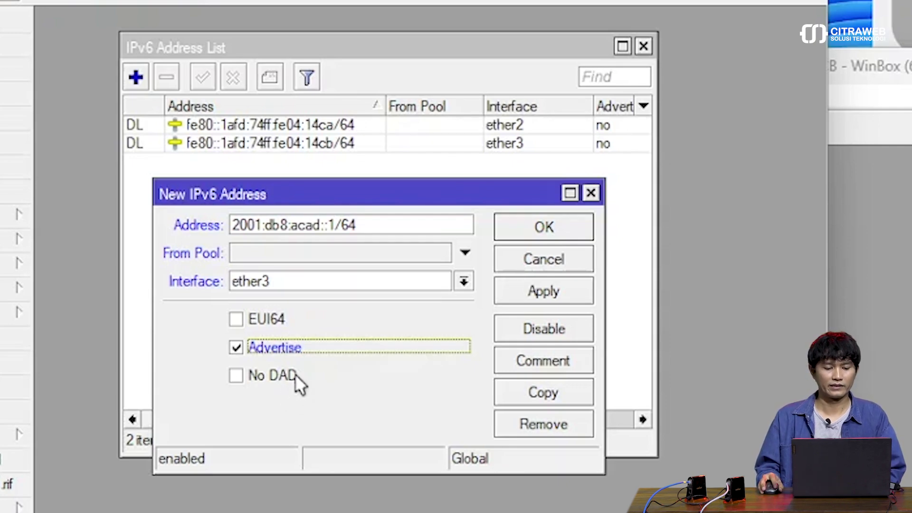
left_click(295, 346)
left_click(295, 345)
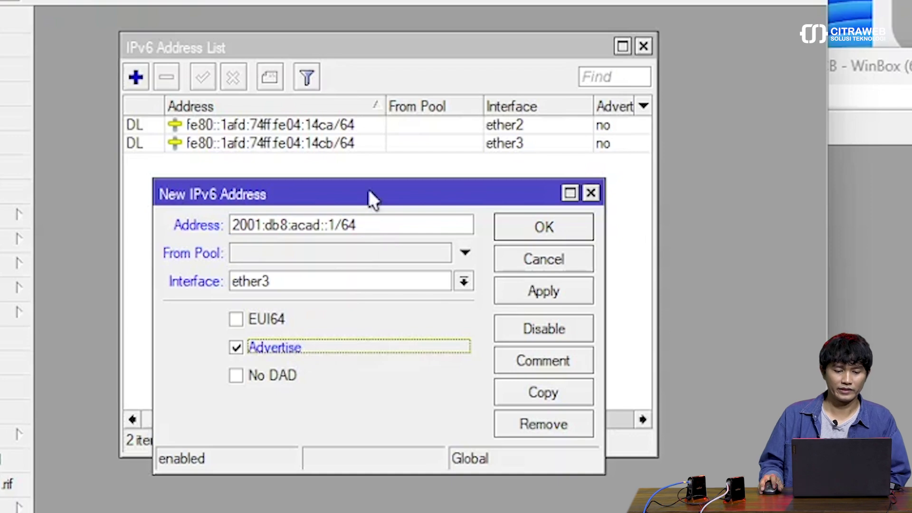
- Apply the new IPv6 address on R1 and close its dialog
left_click_drag(369, 190, 347, 197)
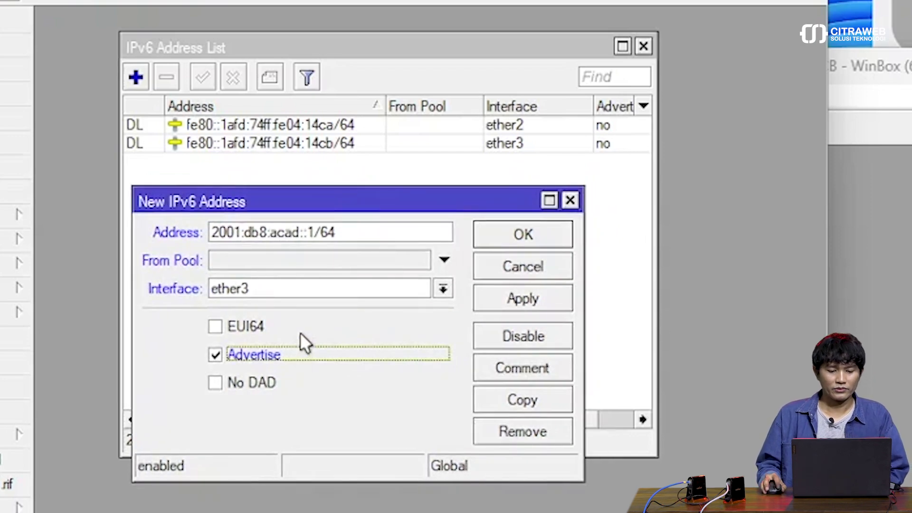
left_click(509, 301)
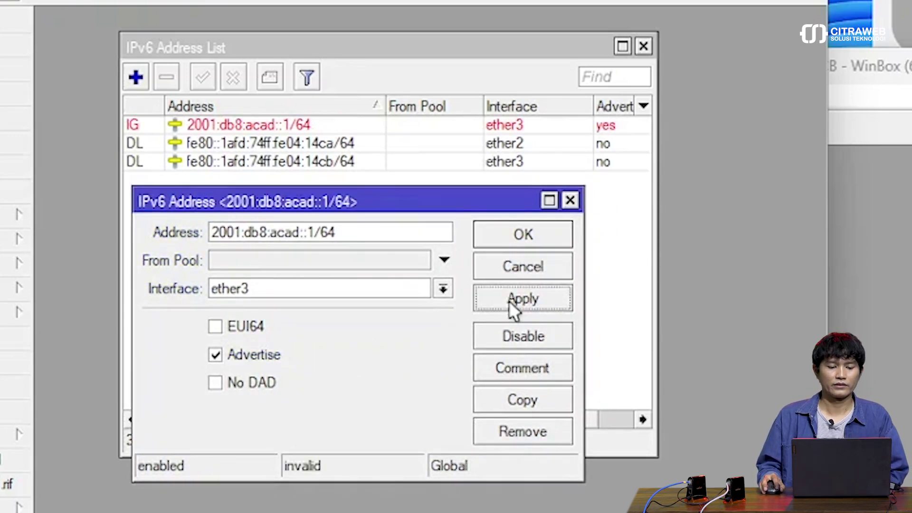
left_click(527, 238)
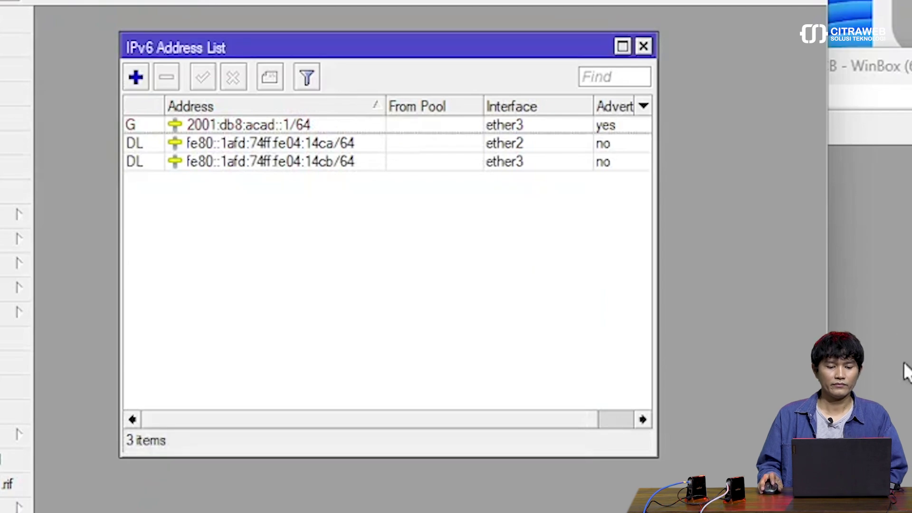
- Switch to the R2 WinBox window and start a new IPv6 address entry set to 2001:db8:acad:1::1/64
key("alt+Tab")
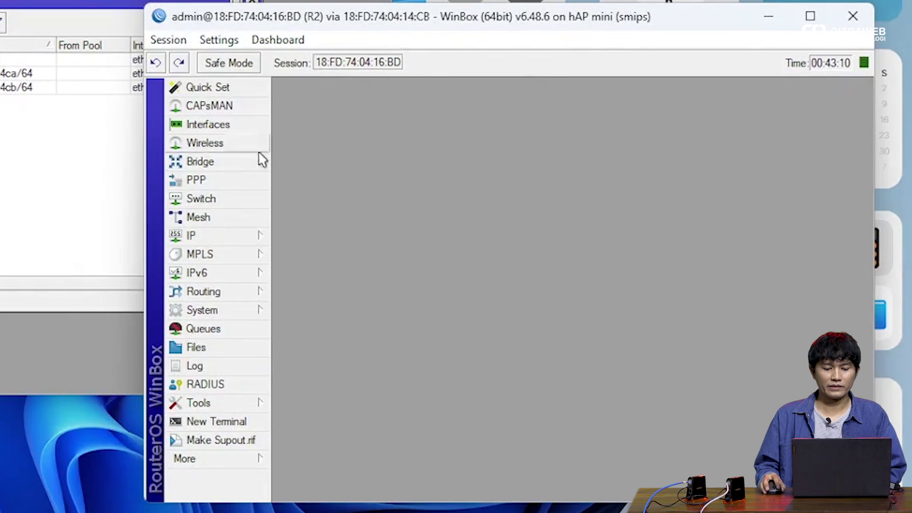
left_click(258, 273)
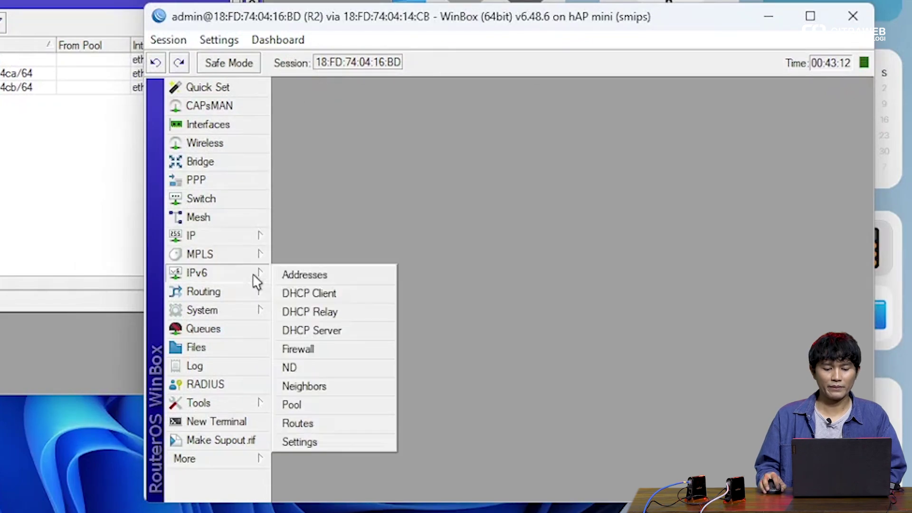
left_click(316, 277)
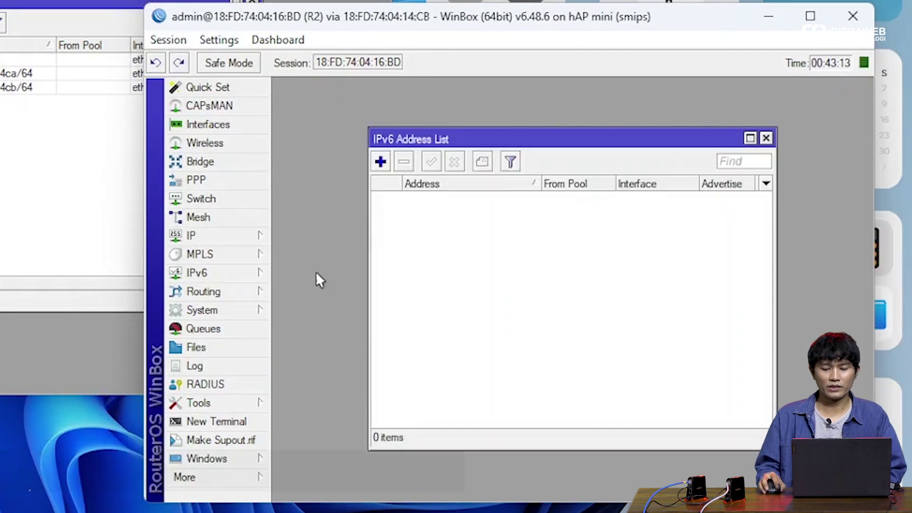
left_click(381, 162)
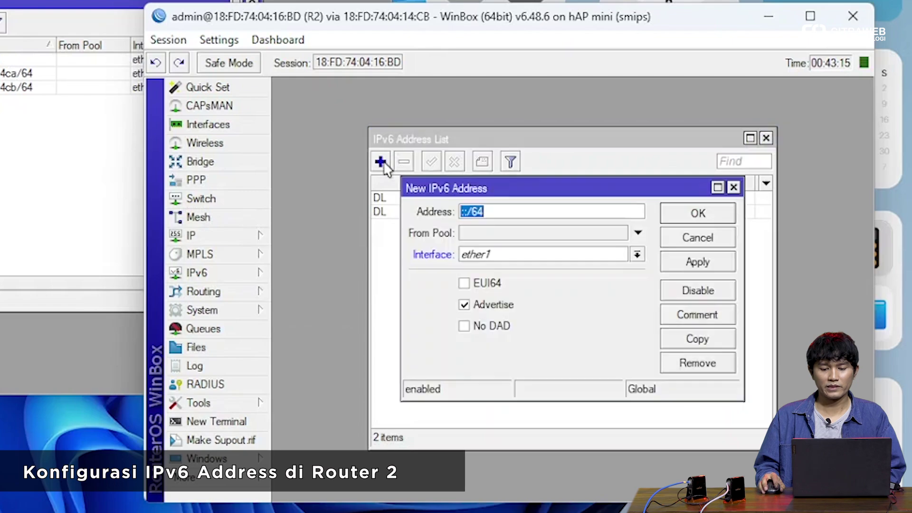
double_click(520, 211)
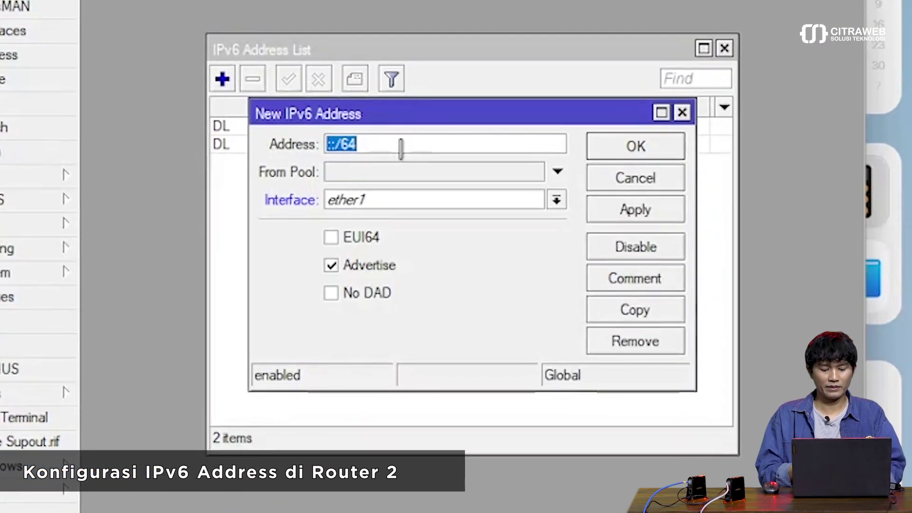
type("2001")
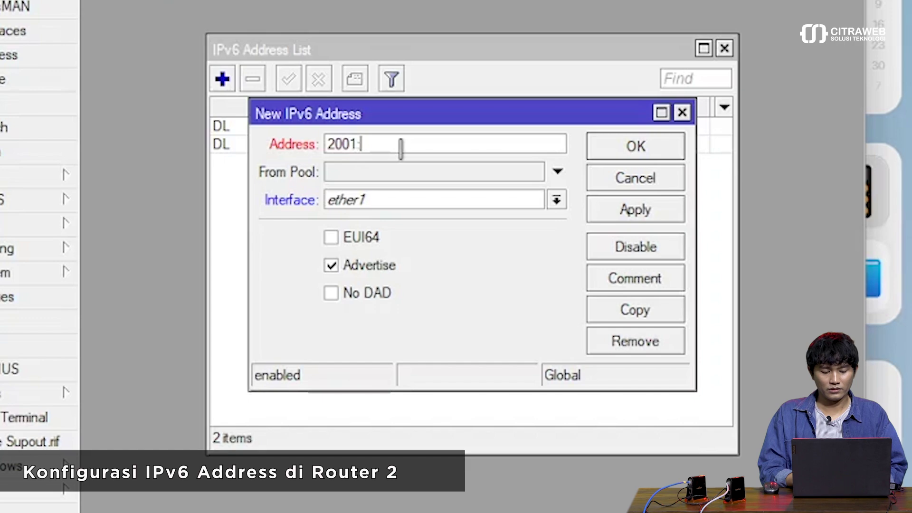
type(":db8:acad")
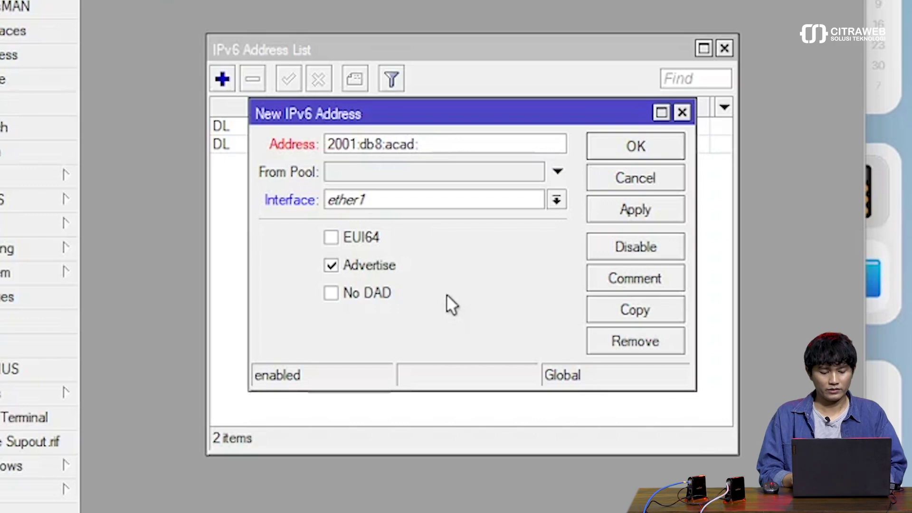
type(":1::1")
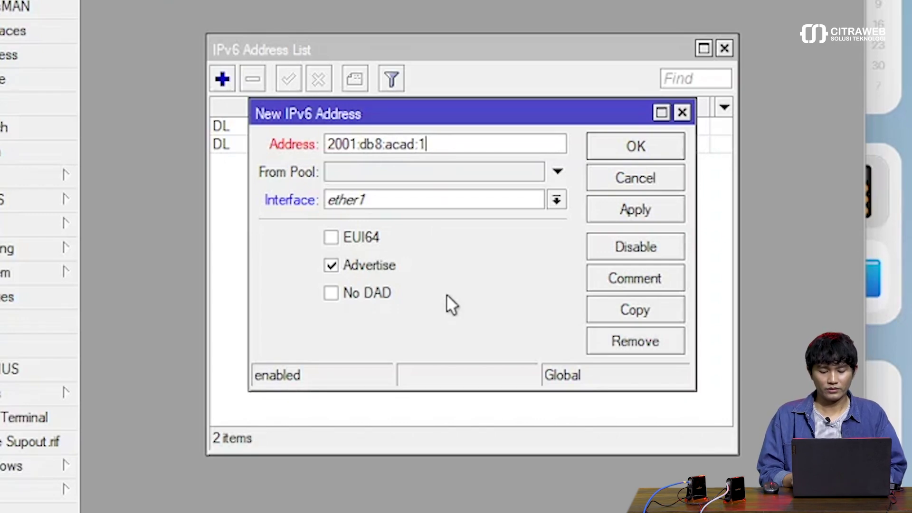
type("/64")
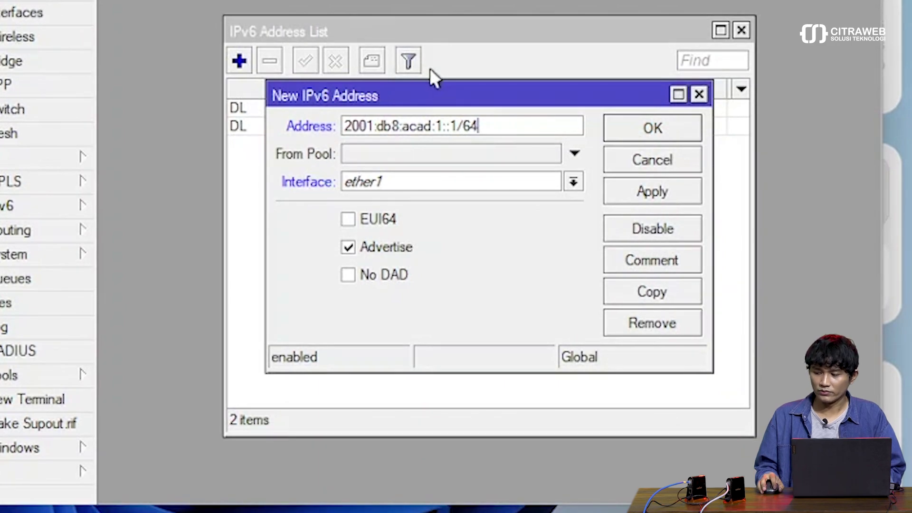
- Assign R2's new IPv6 address to ether3, keep Advertise enabled, and save the entry
left_click(573, 182)
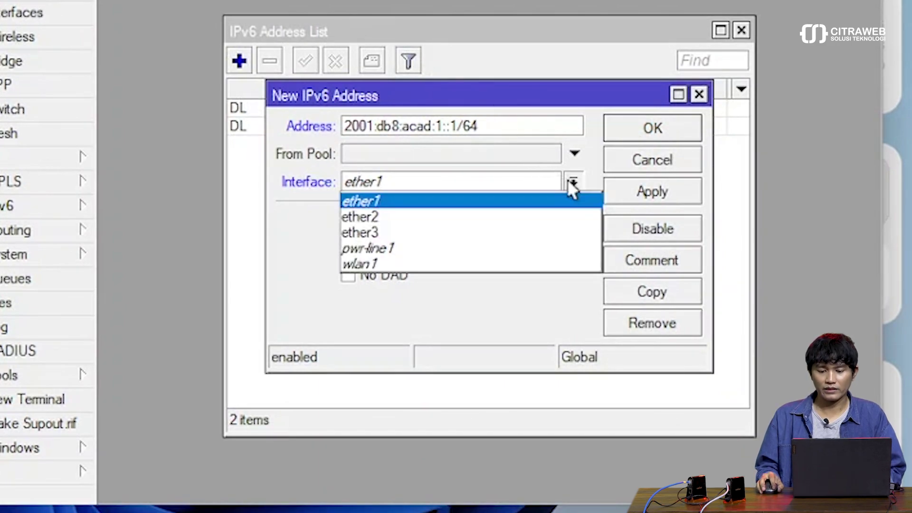
left_click(523, 231)
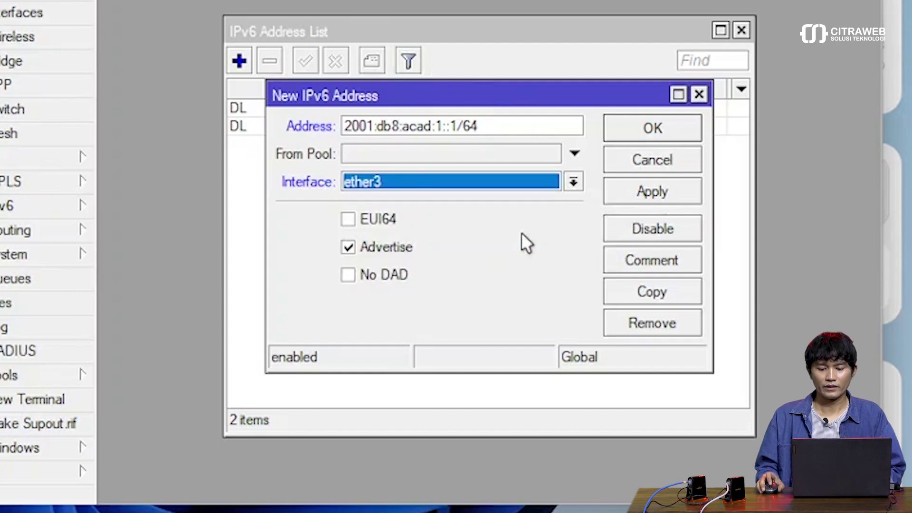
left_click(386, 245)
left_click(386, 246)
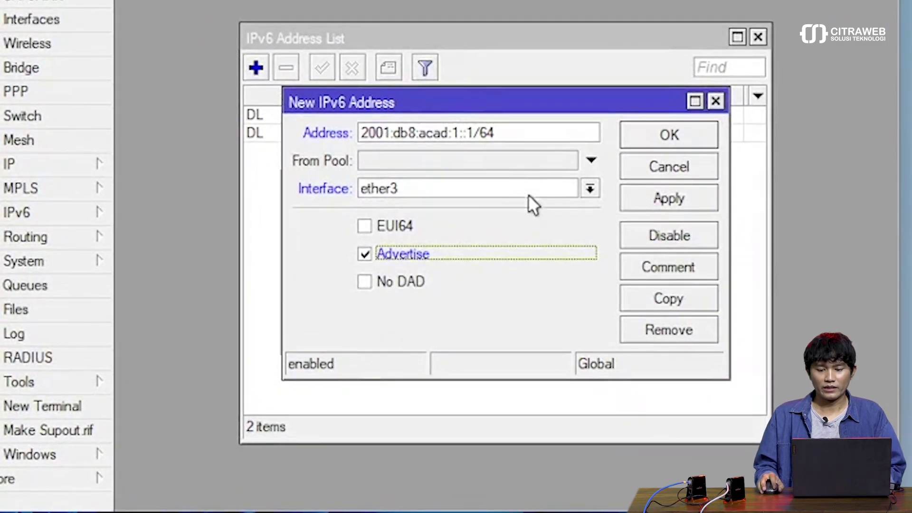
left_click(650, 206)
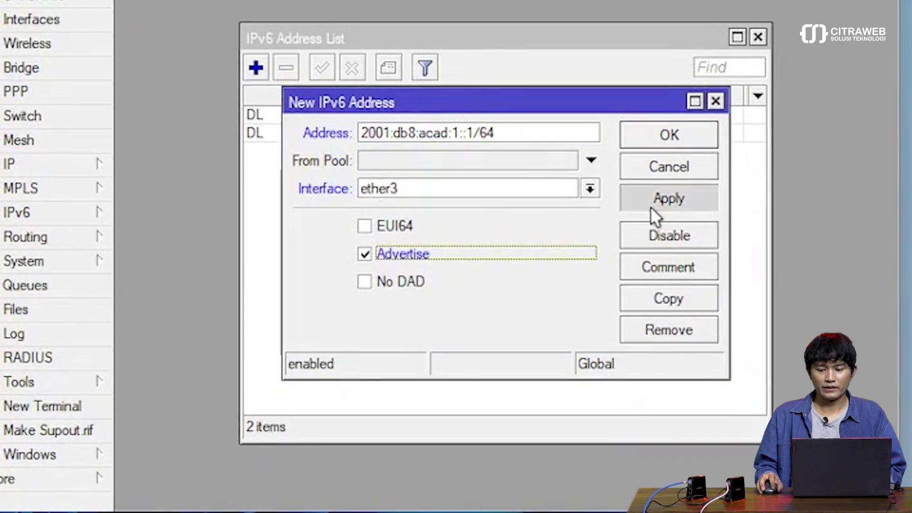
left_click(658, 139)
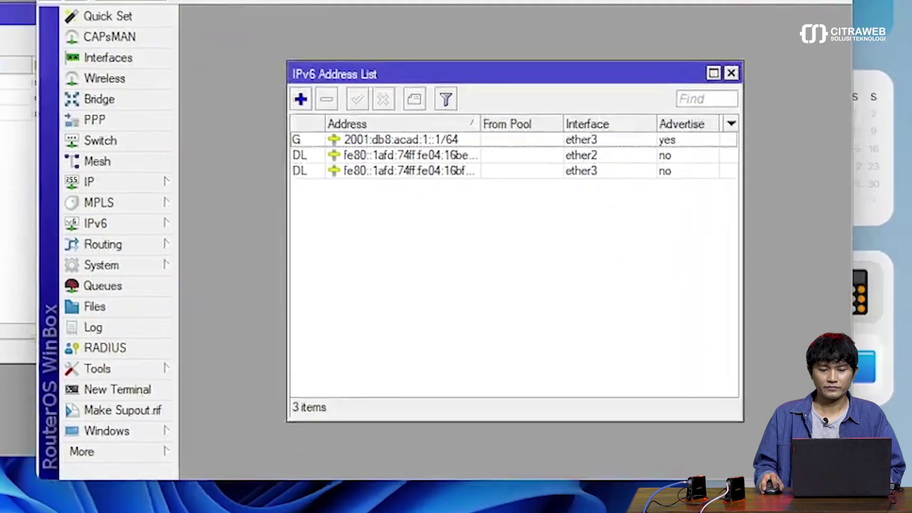
- Arrange the R1 and R2 windows so both IPv6 address lists show, and select the global address in each
left_click_drag(562, 40, 576, 139)
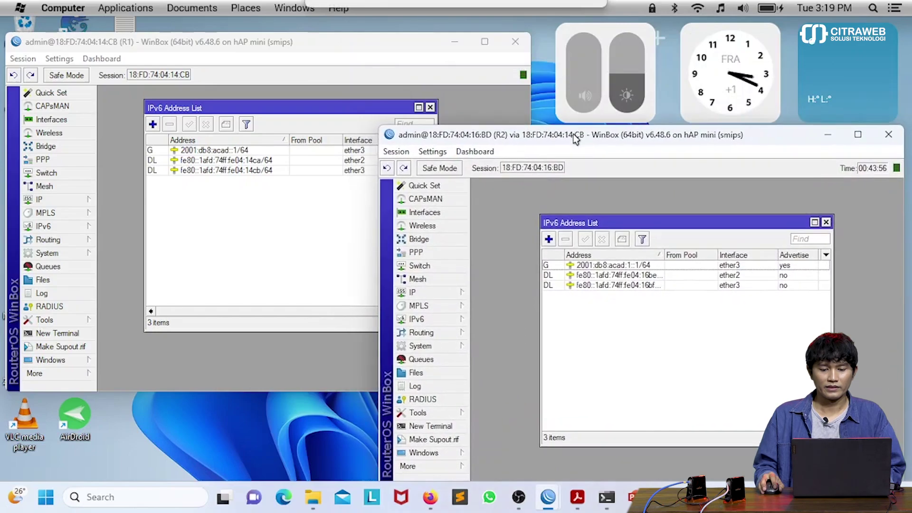
left_click_drag(269, 110, 232, 110)
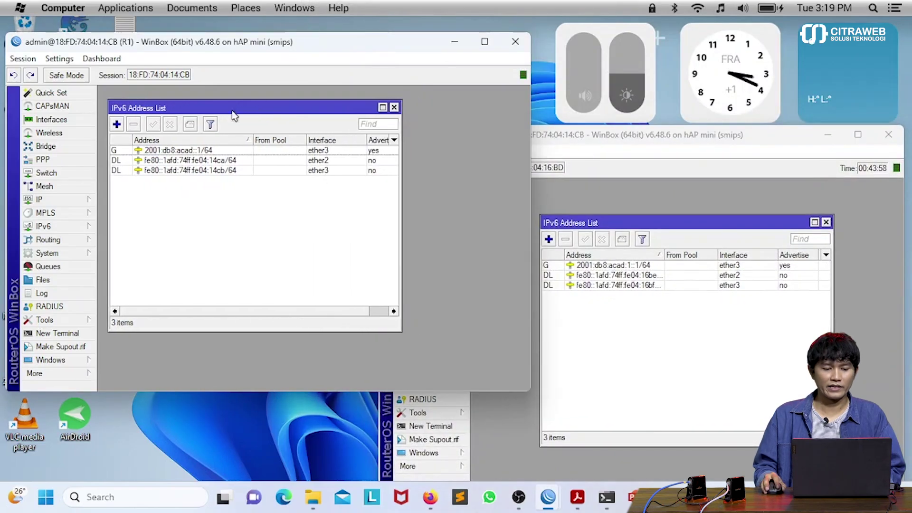
left_click(255, 149)
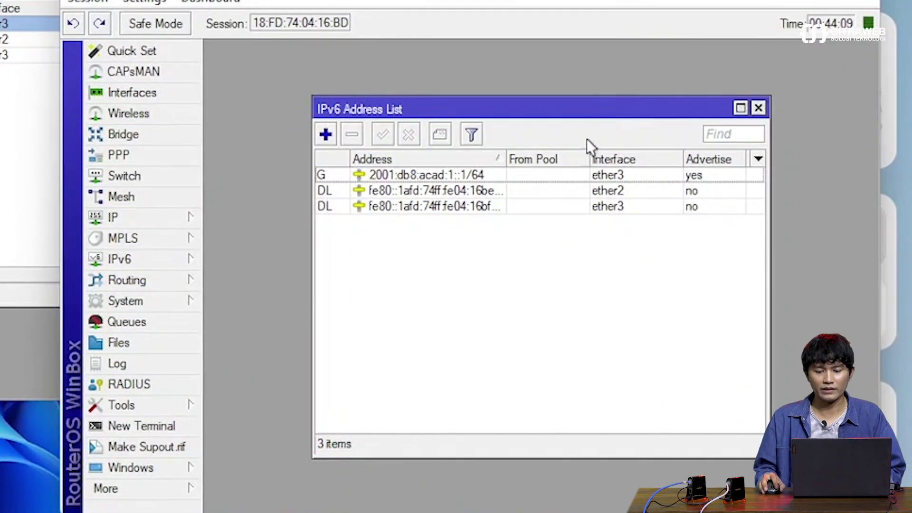
left_click(562, 177)
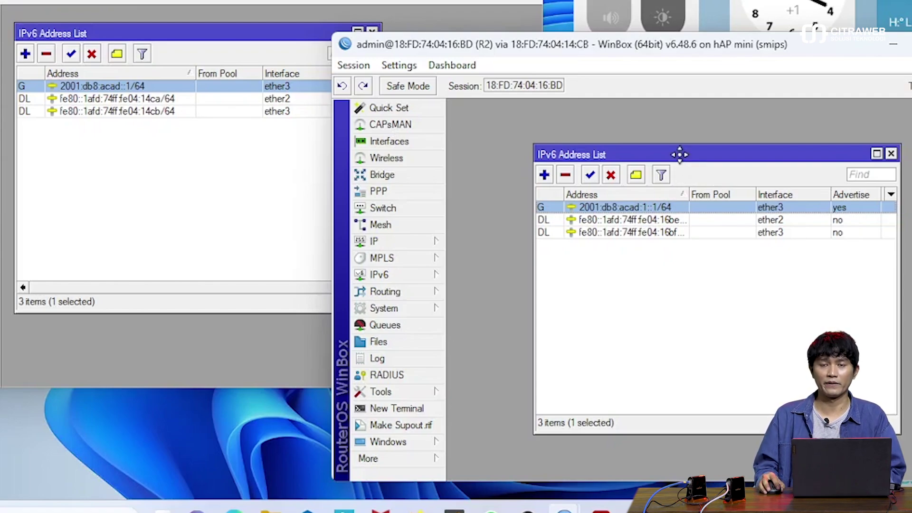
left_click_drag(679, 154, 679, 126)
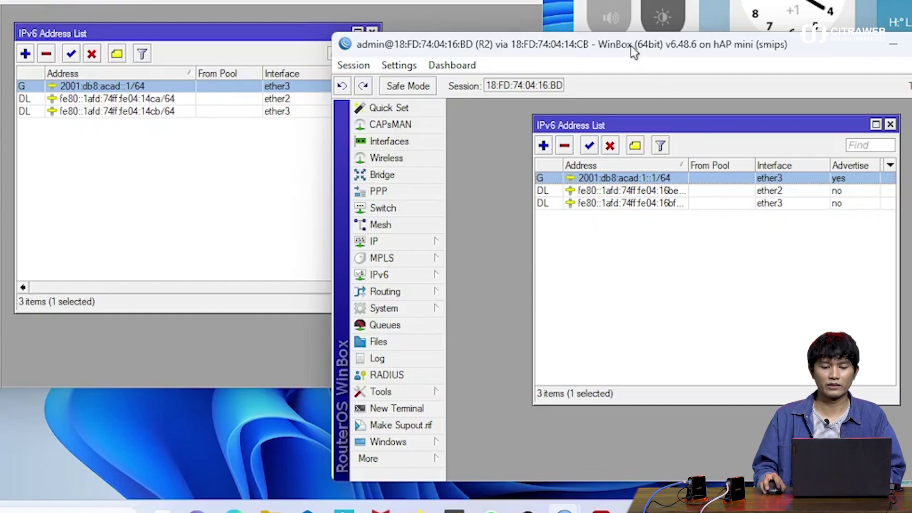
left_click_drag(633, 49, 644, 37)
mouse_move(285, 34)
left_mouse_down()
mouse_move(275, 23)
mouse_move(286, 29)
left_mouse_up()
mouse_move(712, 40)
left_mouse_down()
mouse_move(716, 66)
mouse_move(705, 47)
left_mouse_up()
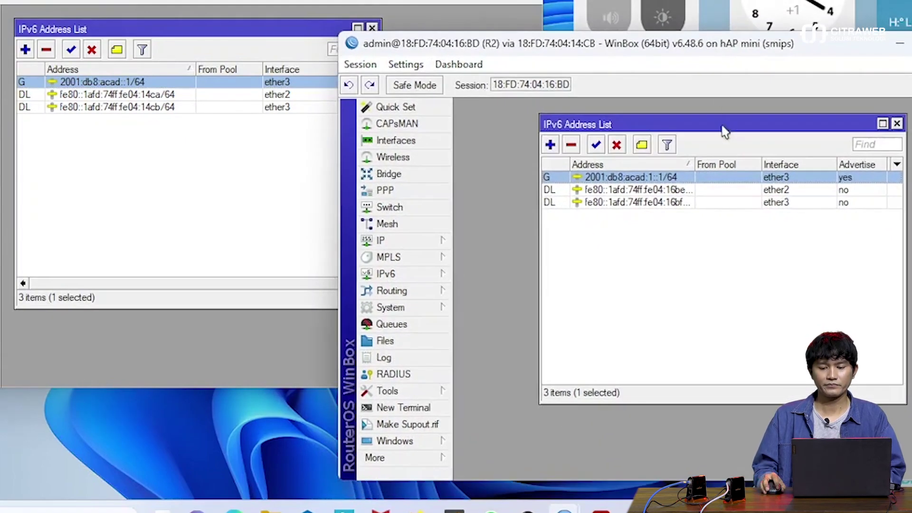
left_click_drag(720, 125, 716, 120)
left_click_drag(641, 56, 646, 67)
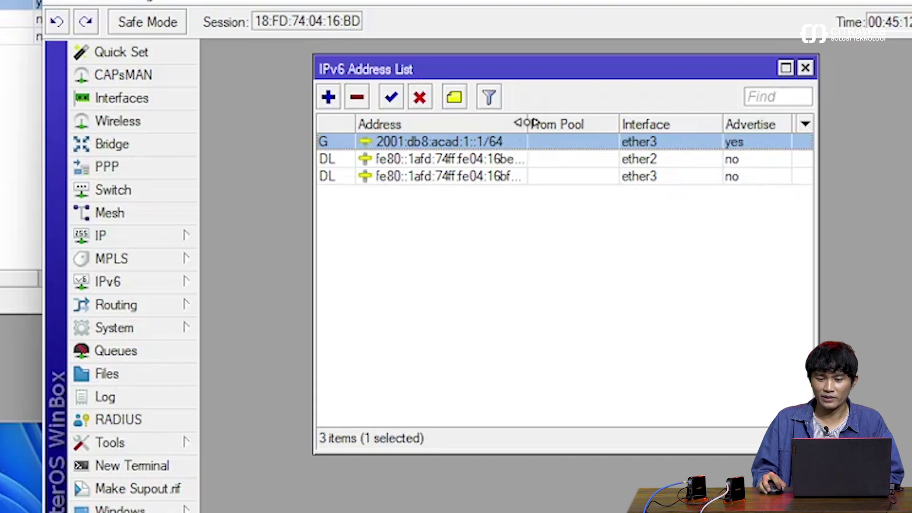
- Widen the Address column in R2's IPv6 address list and select its two link-local addresses
left_click_drag(525, 123, 564, 121)
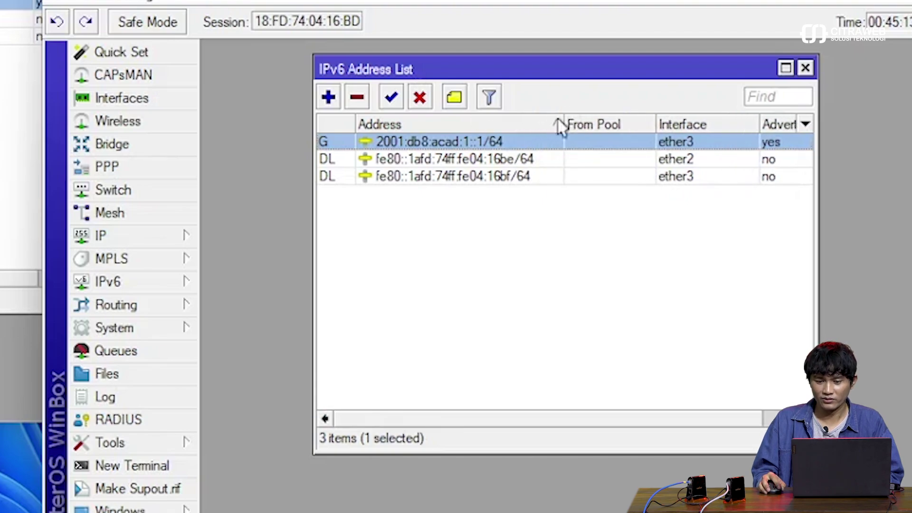
left_click(499, 158)
left_click(495, 175, "shift")
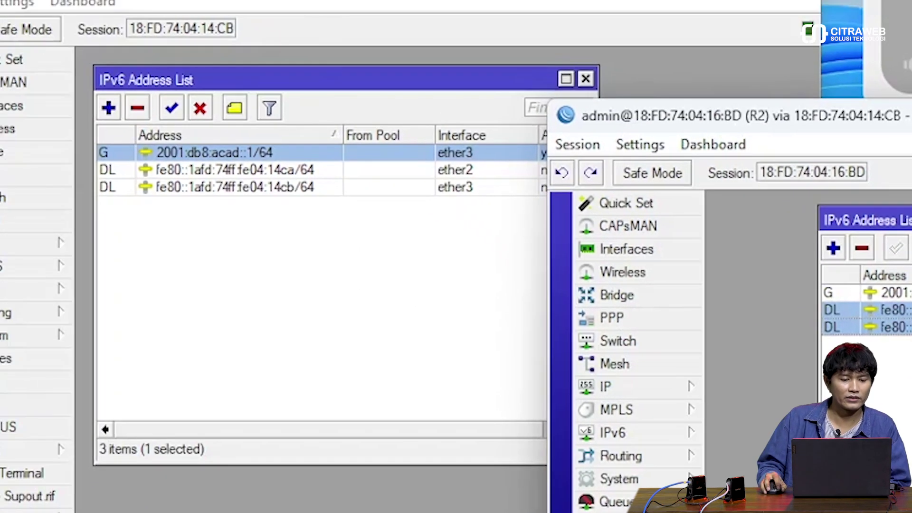
- Highlight the two link-local addresses in R1's IPv6 address list, then clear the selection
left_click(303, 94)
left_click(304, 170)
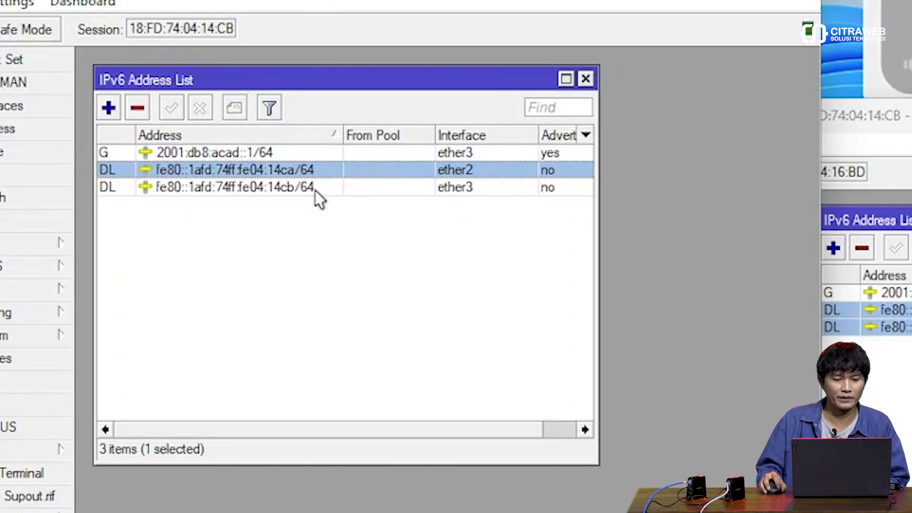
left_click(314, 188, "ctrl")
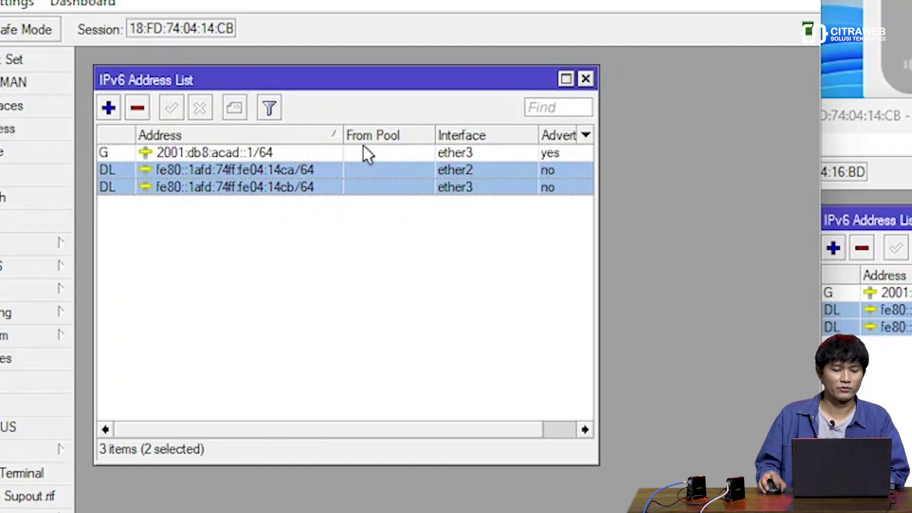
left_click(350, 217)
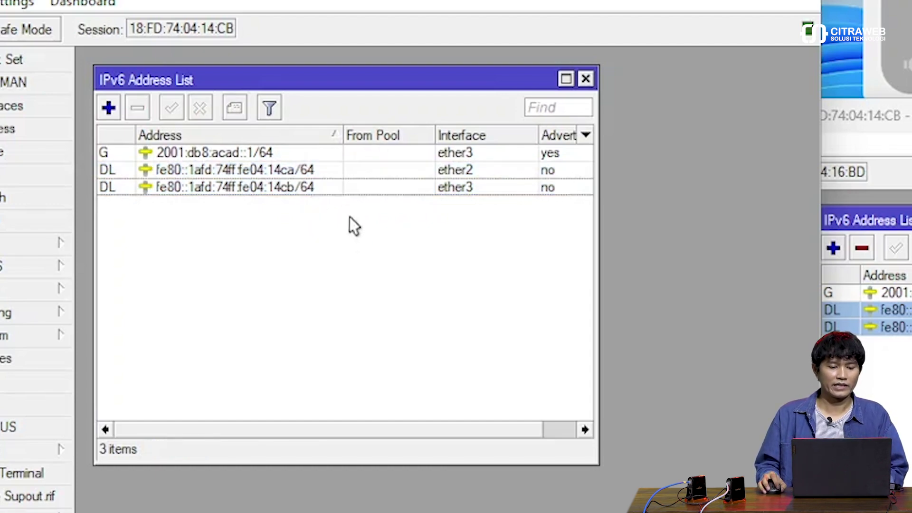
- Open R1's 2001:db8:acad::1/64 address entry to examine its address type, then close it without changes
left_click(353, 155)
double_click(362, 151)
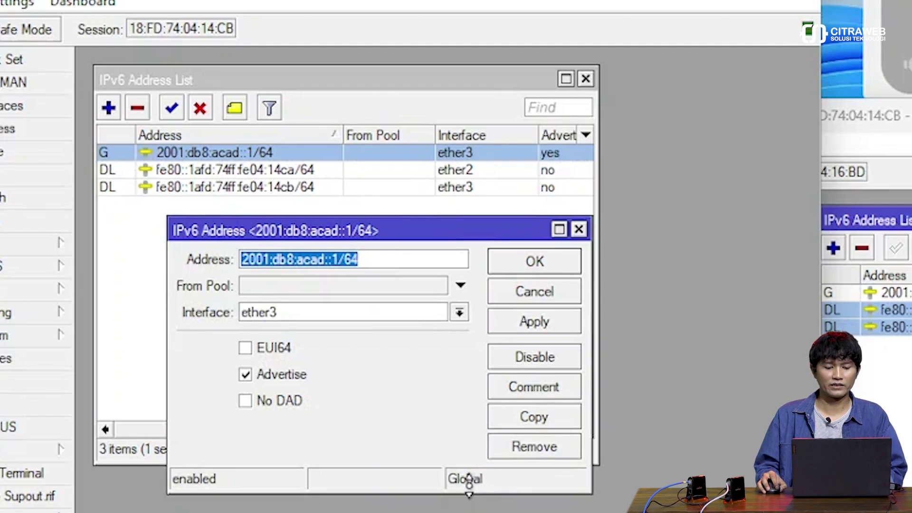
left_click(565, 288)
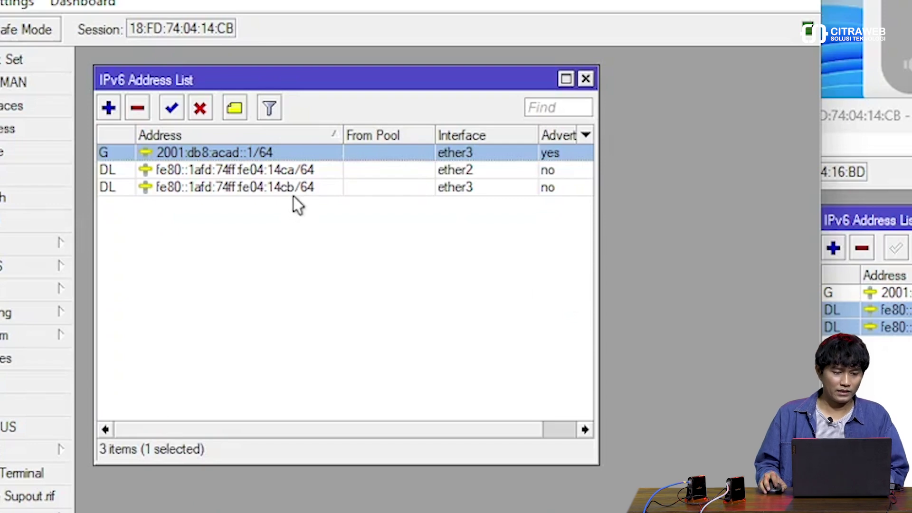
- Select R1's two link-local addresses and inspect the address type in the ether2 entry's details, then close them
left_click(301, 174, "ctrl")
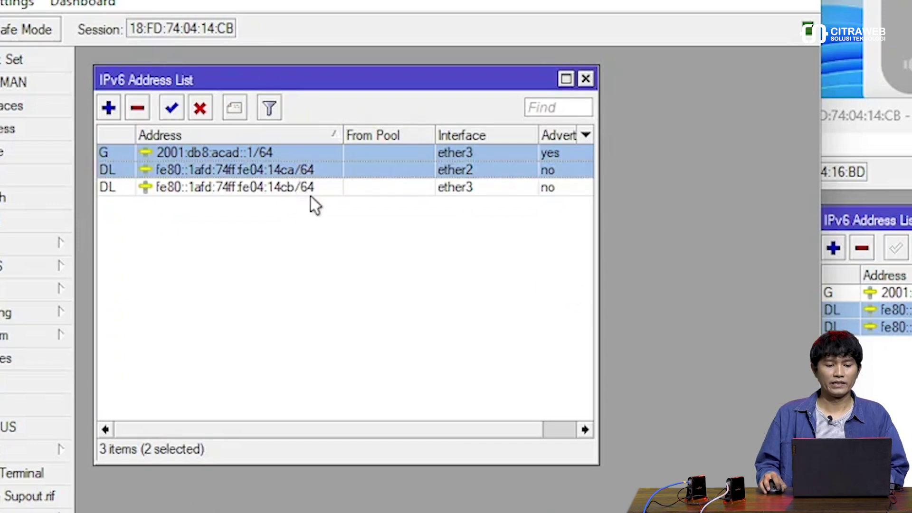
left_click(314, 186)
left_click(314, 172, "ctrl")
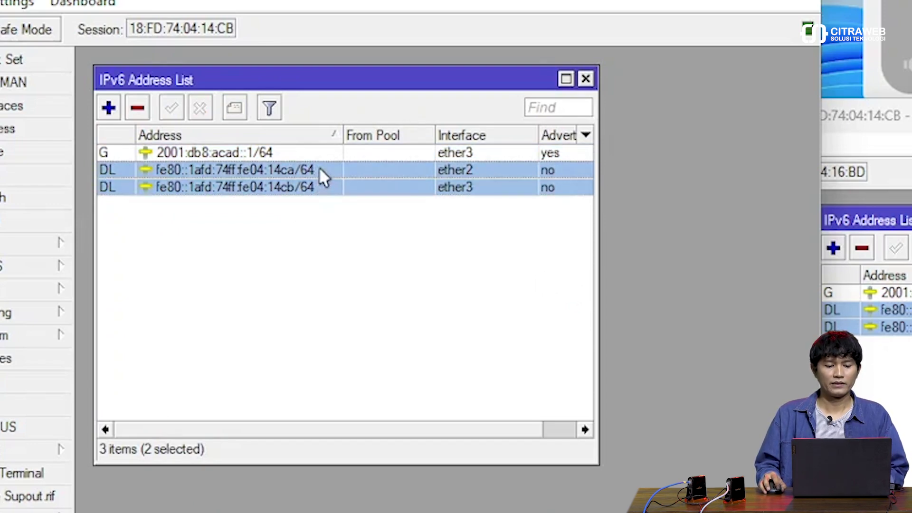
double_click(318, 170)
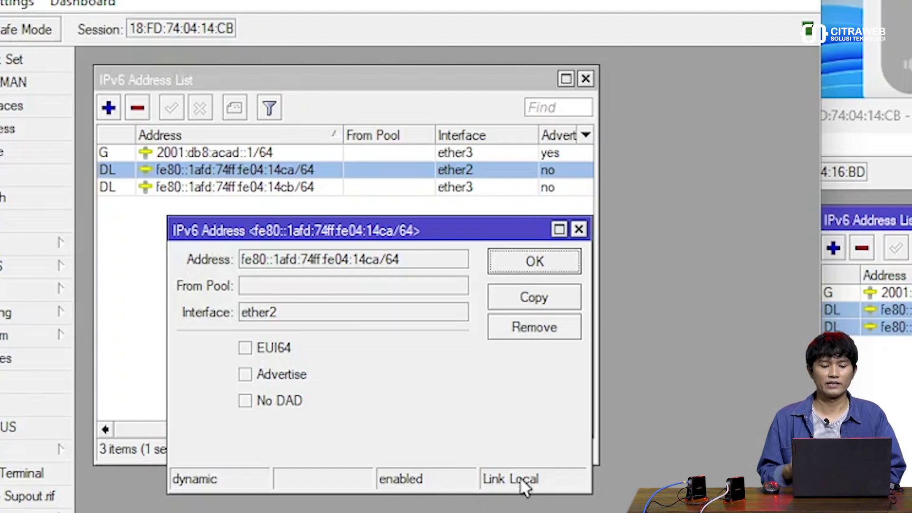
left_click(578, 229)
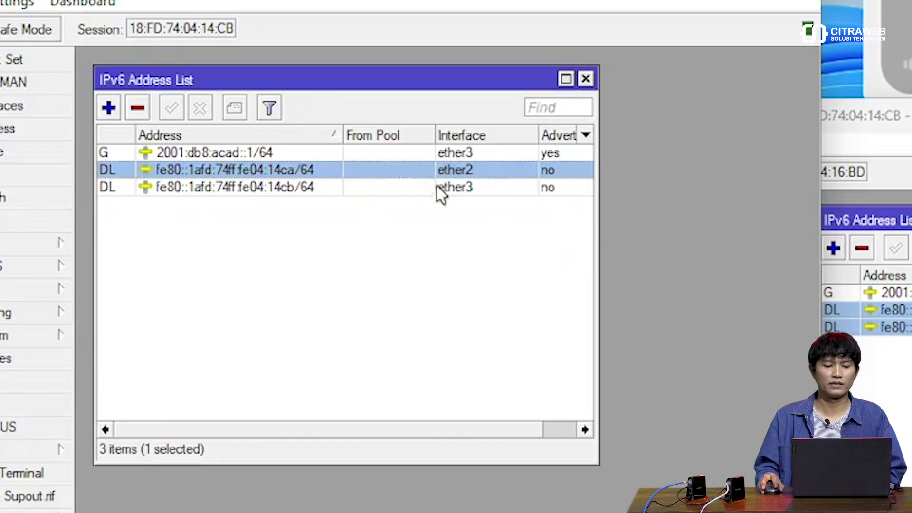
- Compare the global ether3 addresses of R1 and R2 by selecting them in both IPv6 address lists
left_click(391, 153)
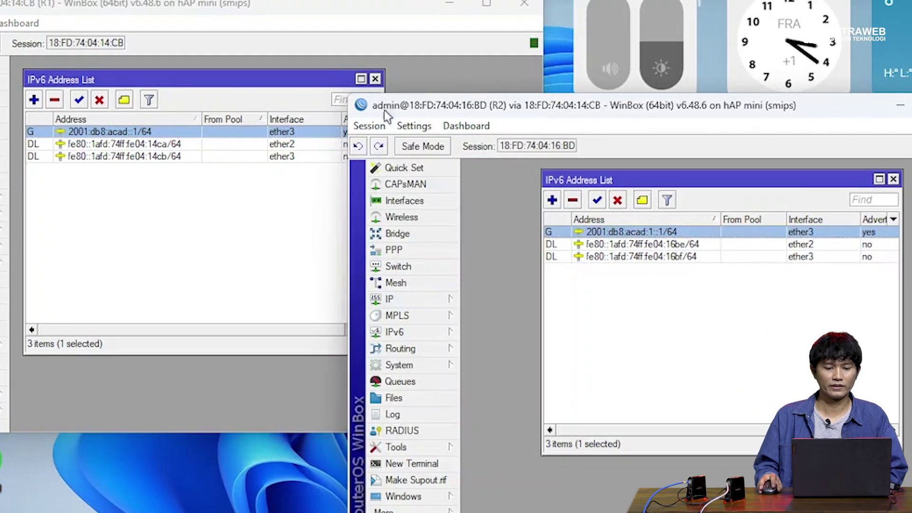
left_click_drag(459, 105, 467, 95)
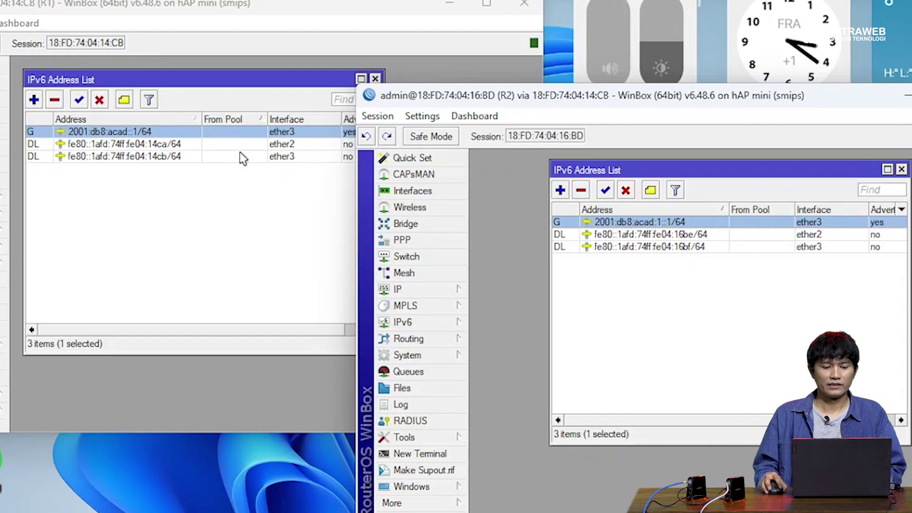
left_click(245, 132)
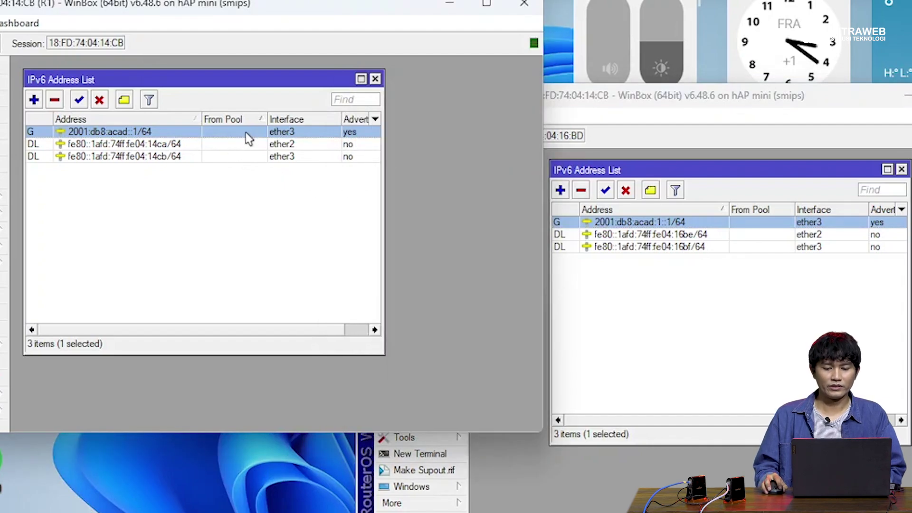
- Open R1's IPv6 route list and move it clear of the global ether3 entry in the address list
left_click(721, 139)
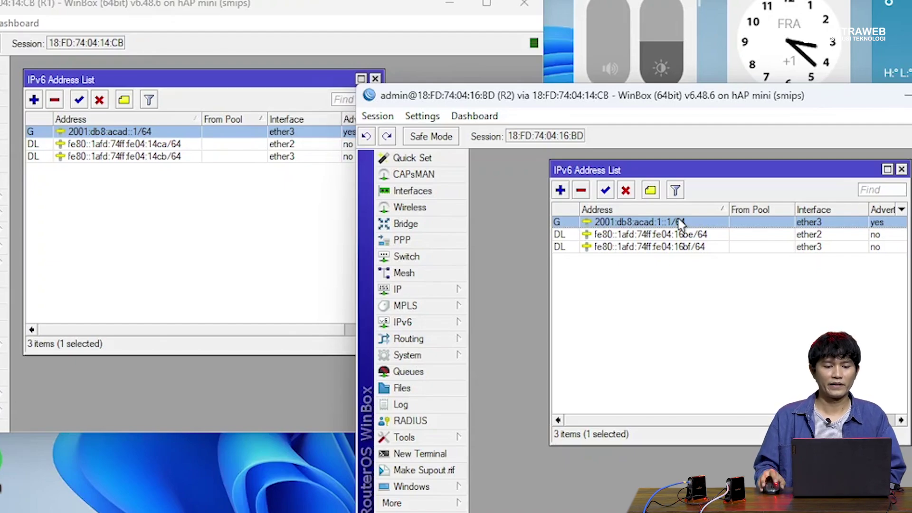
left_click(361, 43)
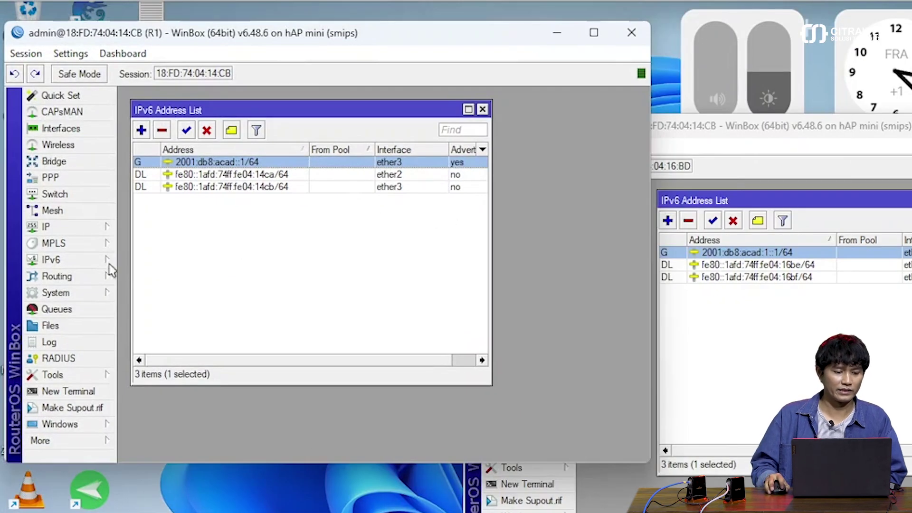
left_click(86, 261)
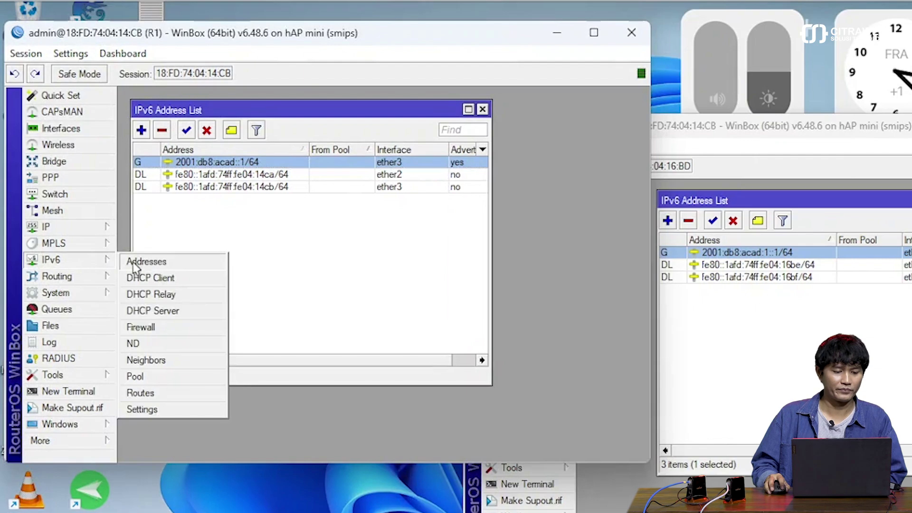
left_click(168, 393)
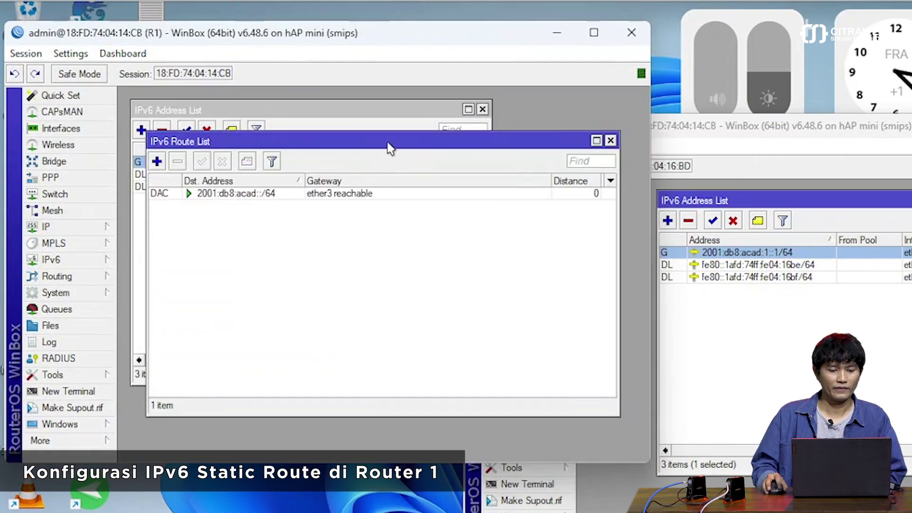
left_click_drag(389, 147, 383, 160)
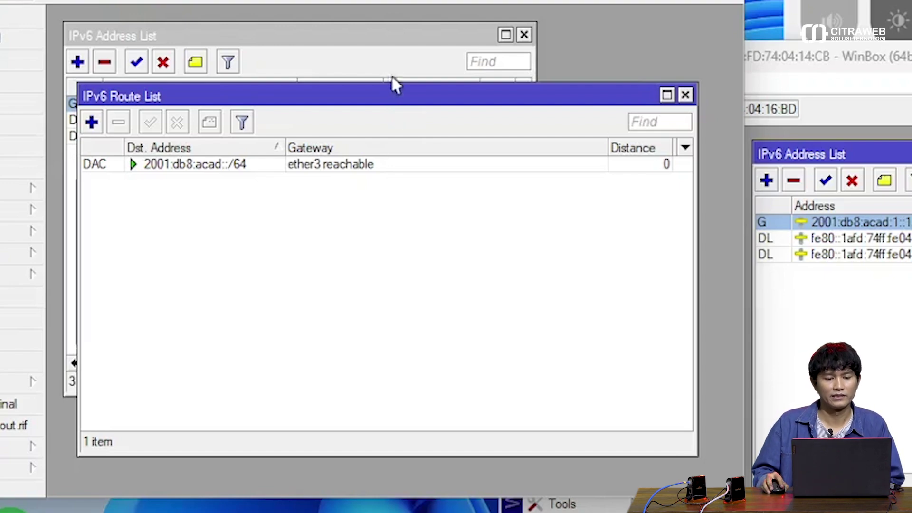
left_click_drag(348, 102, 352, 137)
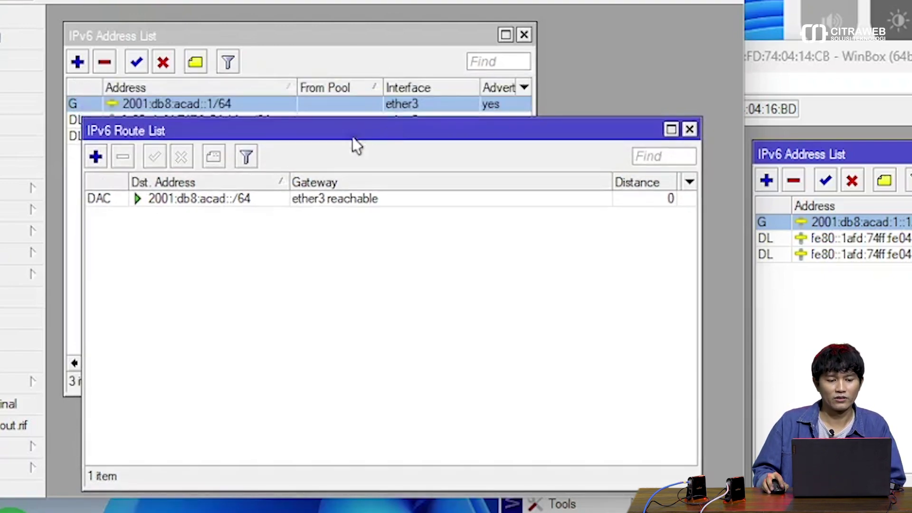
- Start a new IPv6 route on R1 with destination address 2001:db8:acad:1::/64
left_click(96, 156)
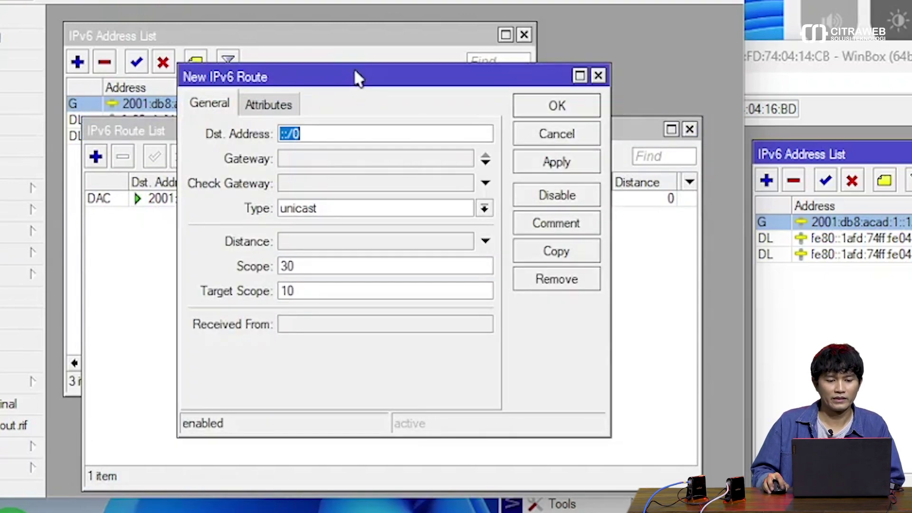
left_click_drag(357, 79, 367, 111)
left_click(338, 167)
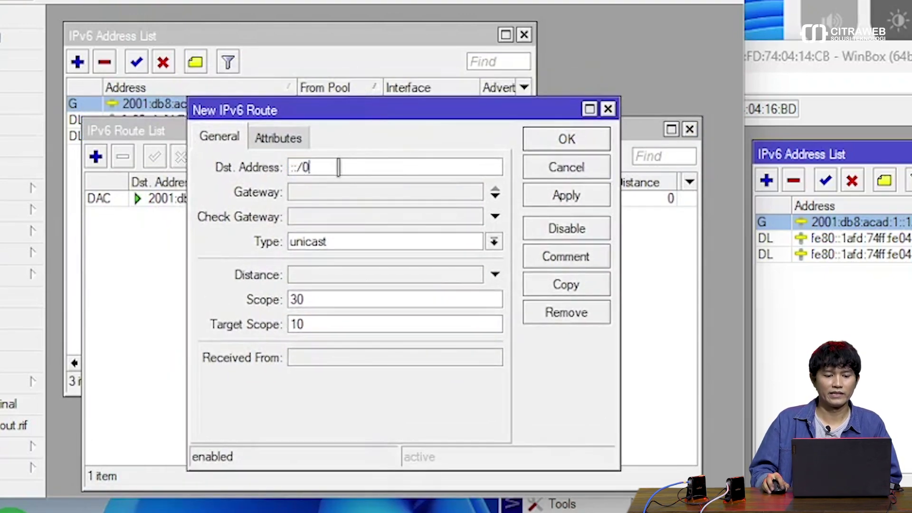
double_click(338, 167)
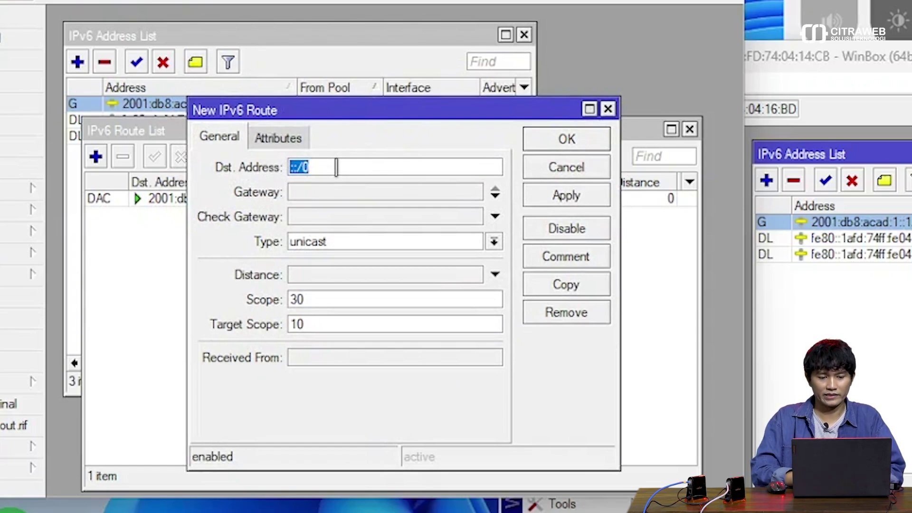
type("200")
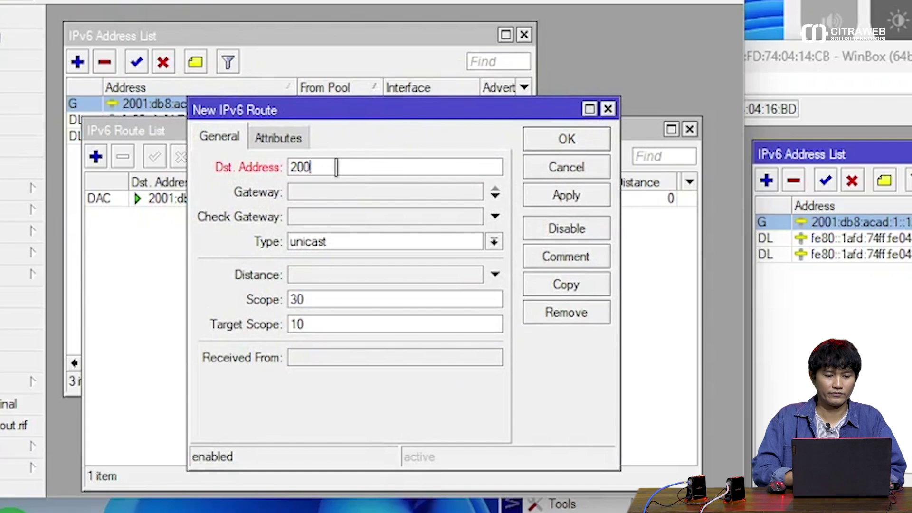
type("1:")
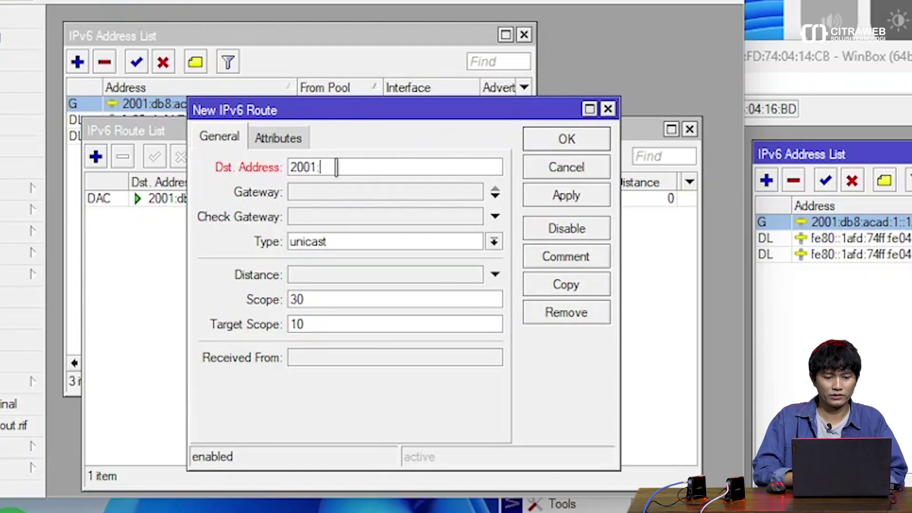
type("db8:")
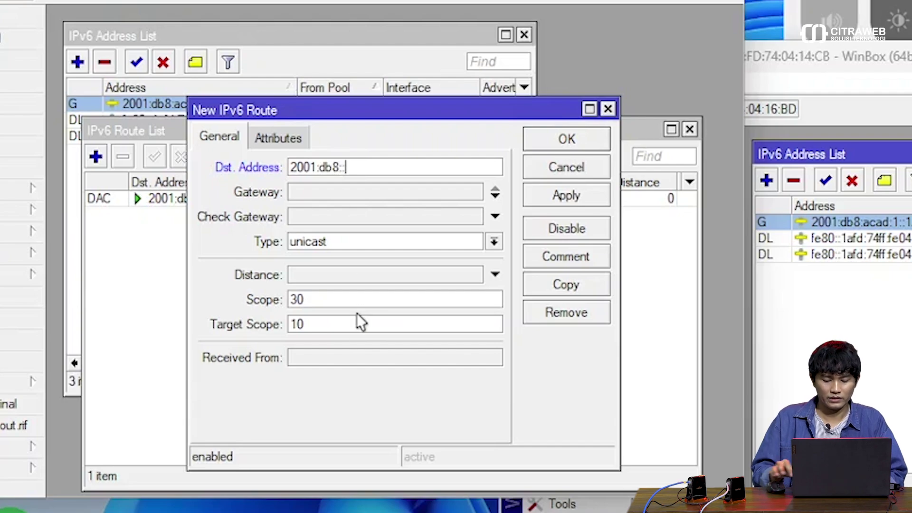
type("acad")
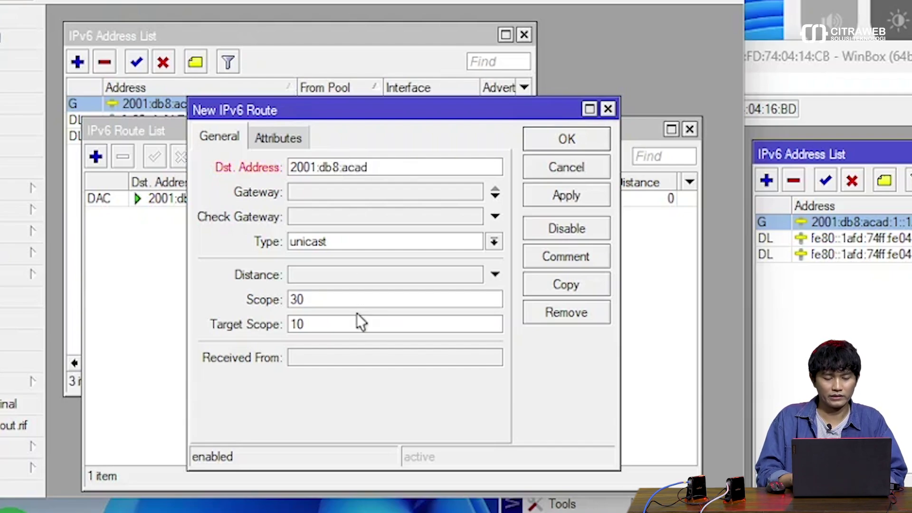
type("::/")
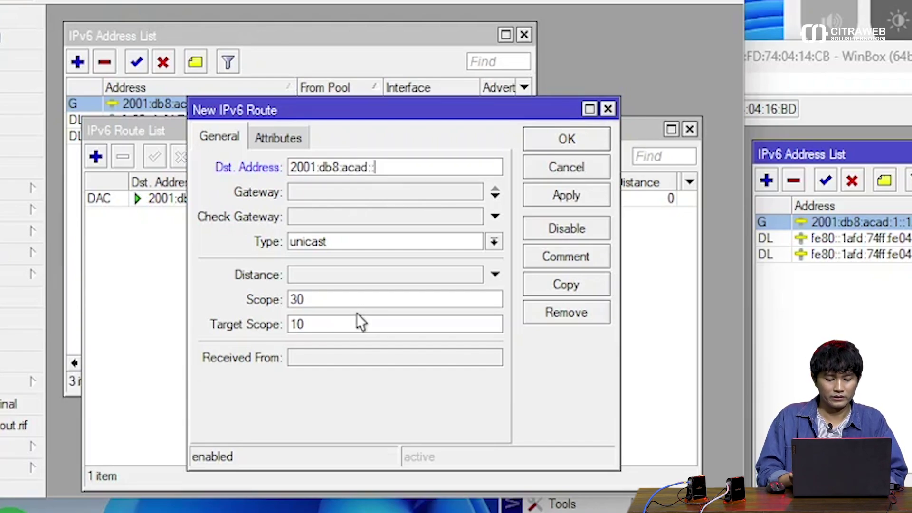
key("BackSpace")
key("BackSpace")
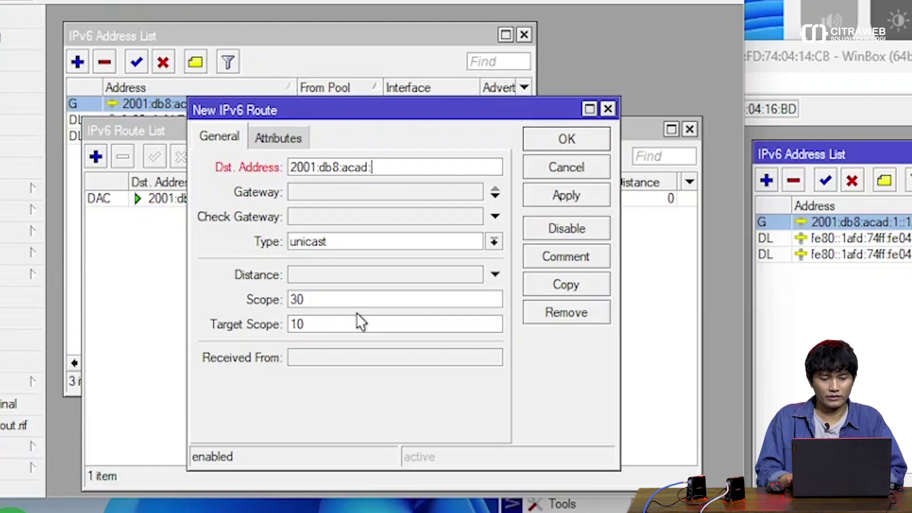
type("1")
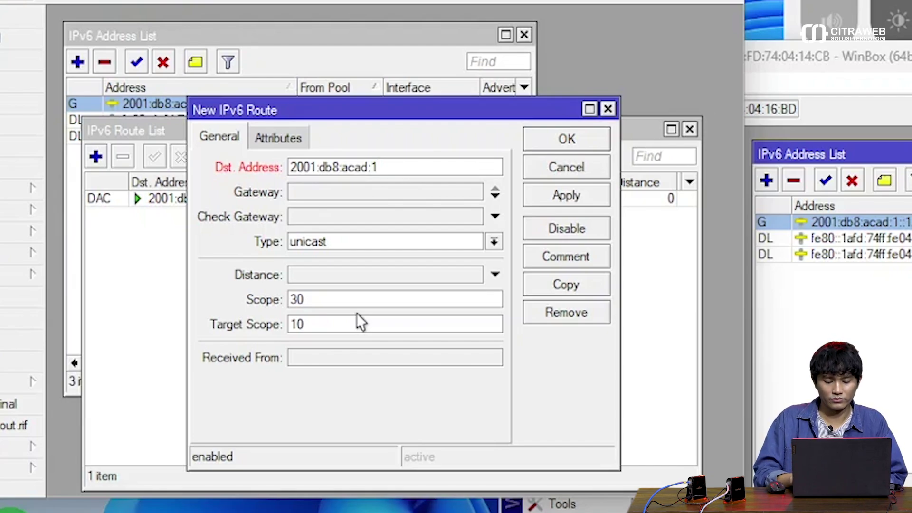
type("::/64")
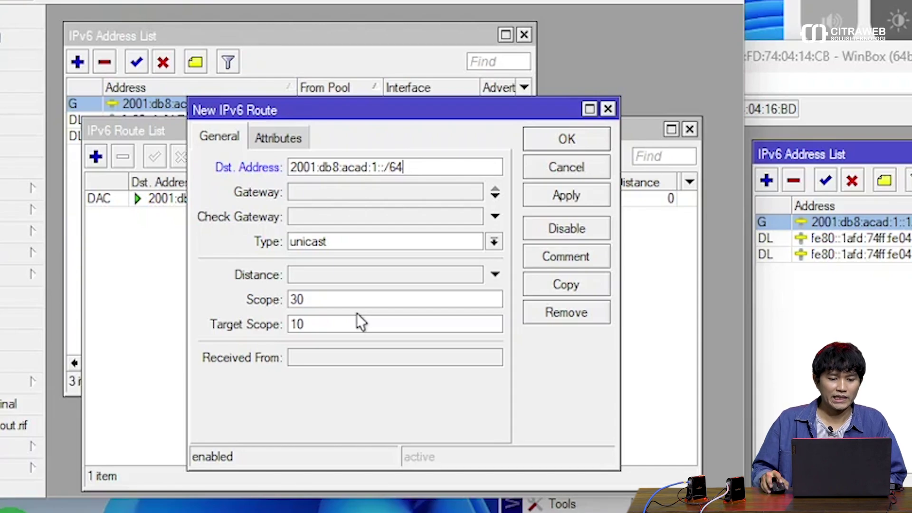
- Activate the gateway field of R1's new route and copy R2's link-local ether2 address from its address details
left_click_drag(402, 109, 397, 143)
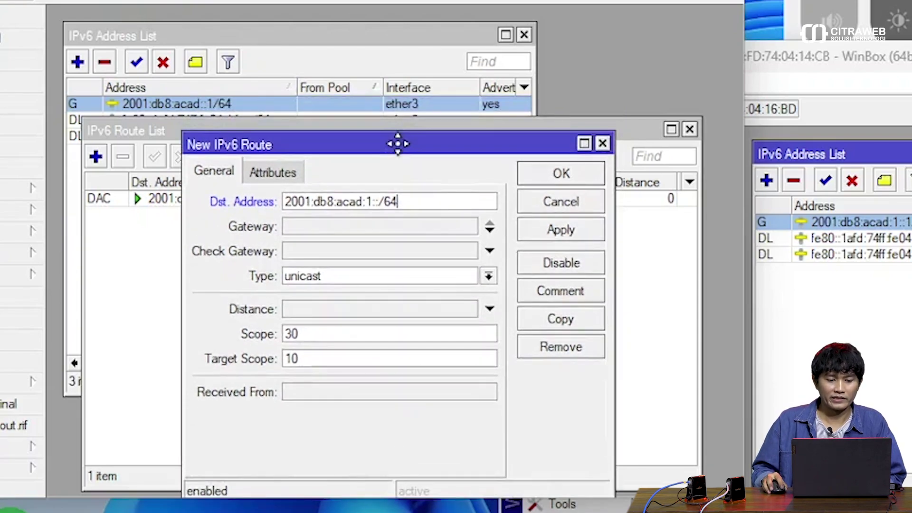
left_click(395, 227)
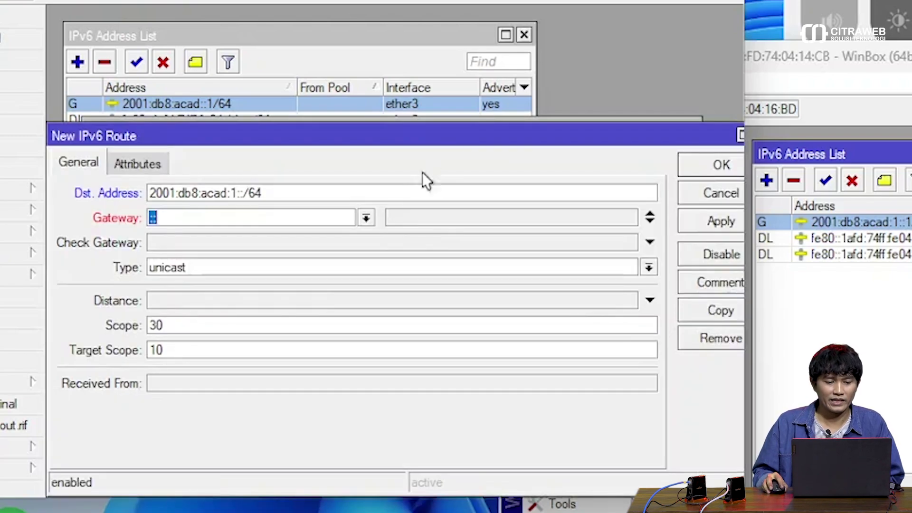
left_click_drag(399, 137, 427, 148)
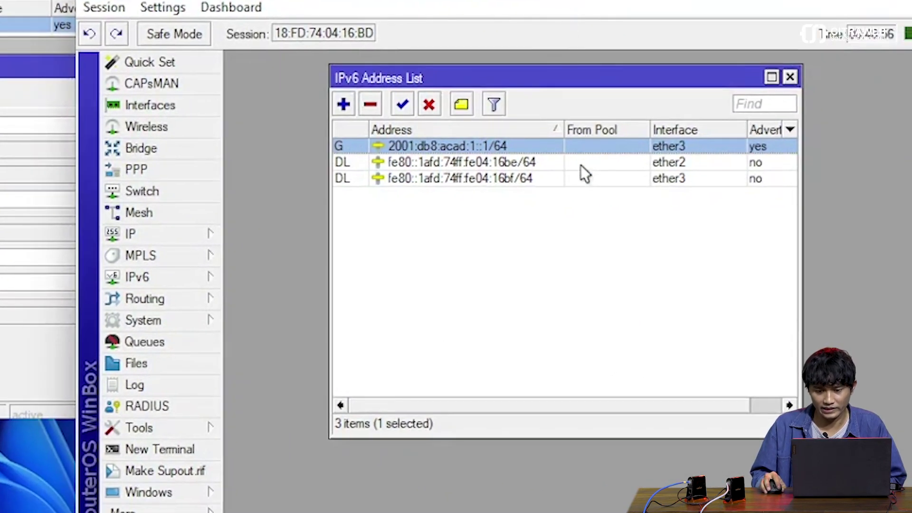
left_click(572, 163)
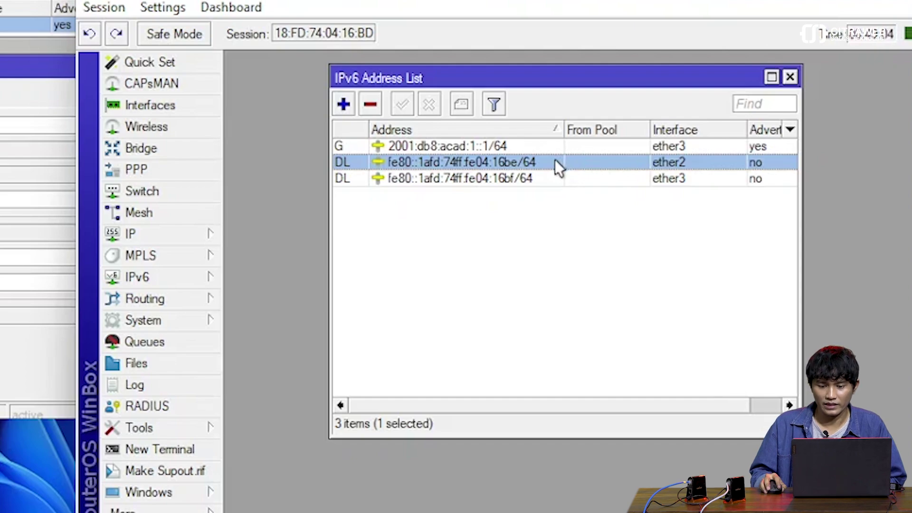
double_click(555, 158)
double_click(538, 207)
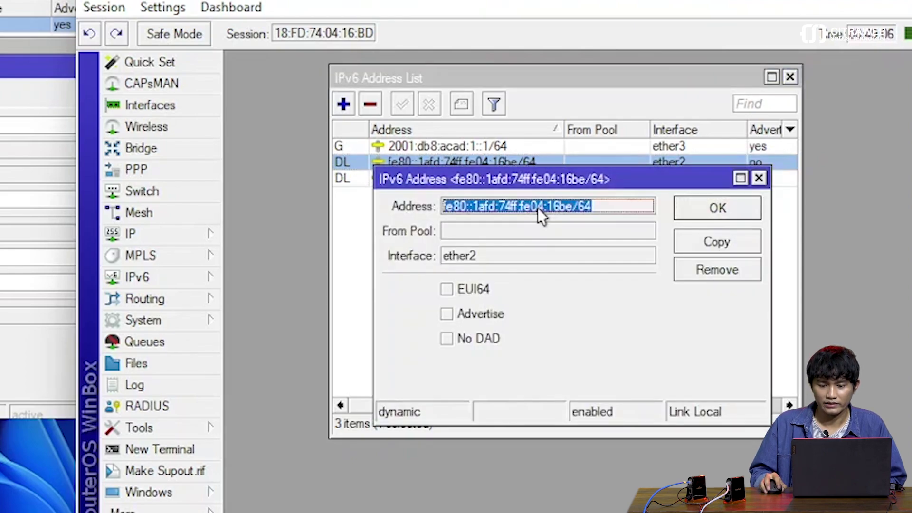
right_click(538, 205)
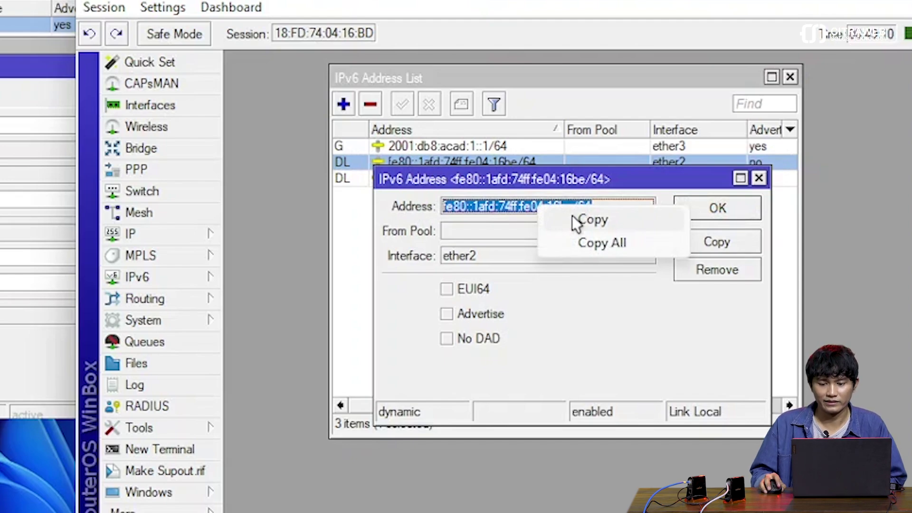
left_click(572, 215)
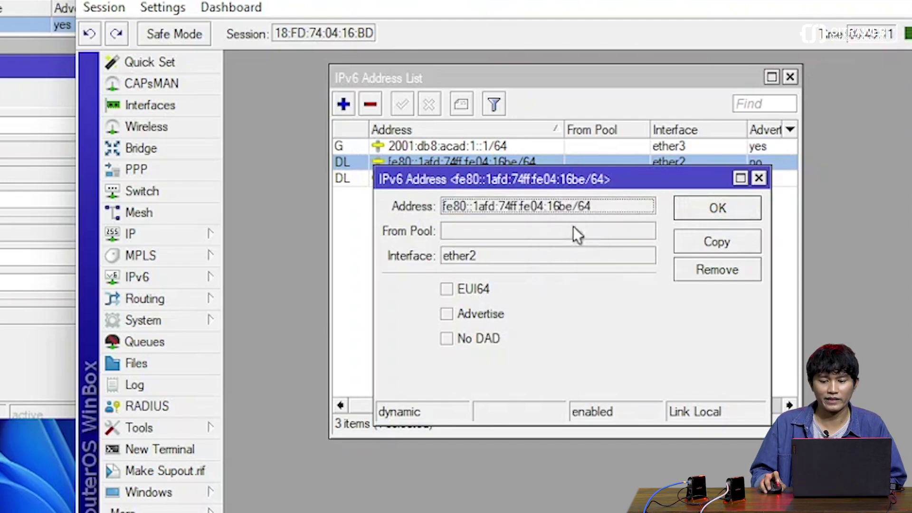
left_click(759, 178)
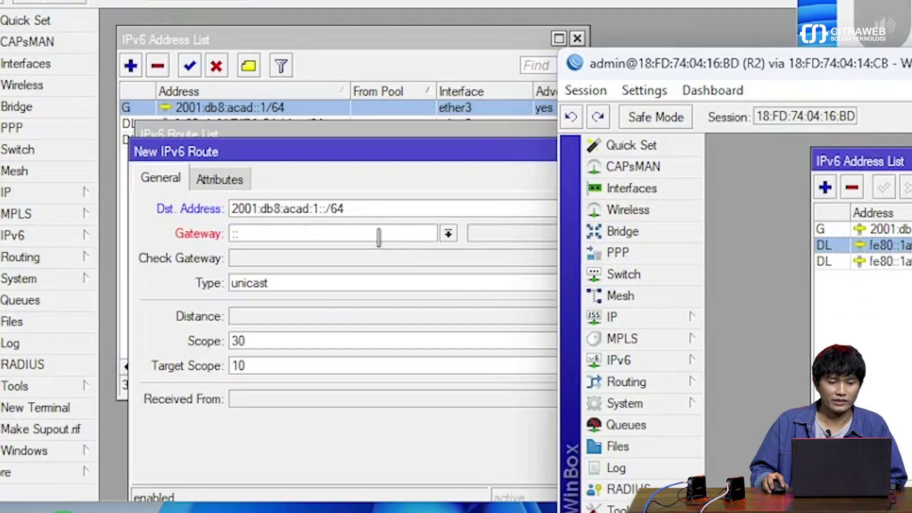
- Set the new route's gateway to the copied link-local address without its prefix length, plus the outgoing interface: fe80::1afd:74ff:fe04:16be%ether2
left_click(379, 235)
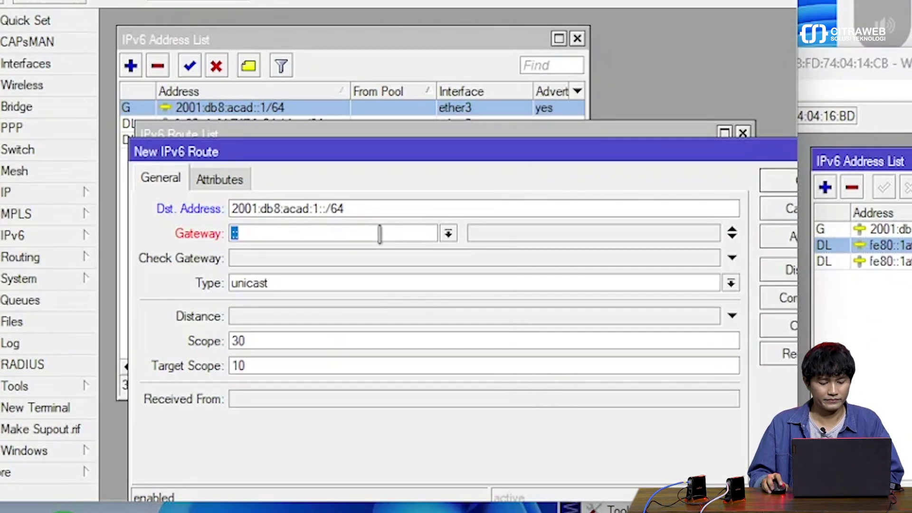
key("ctrl+v")
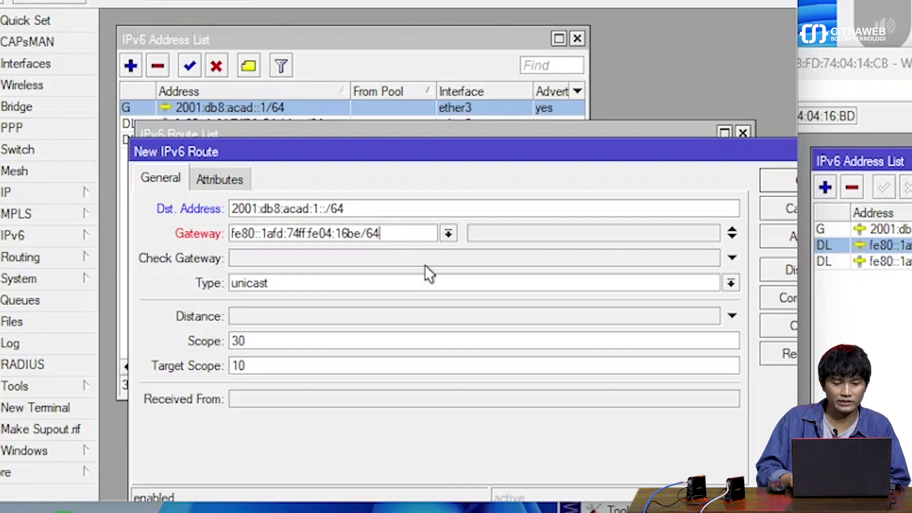
key("BackSpace")
key("BackSpace")
key("BackSpace")
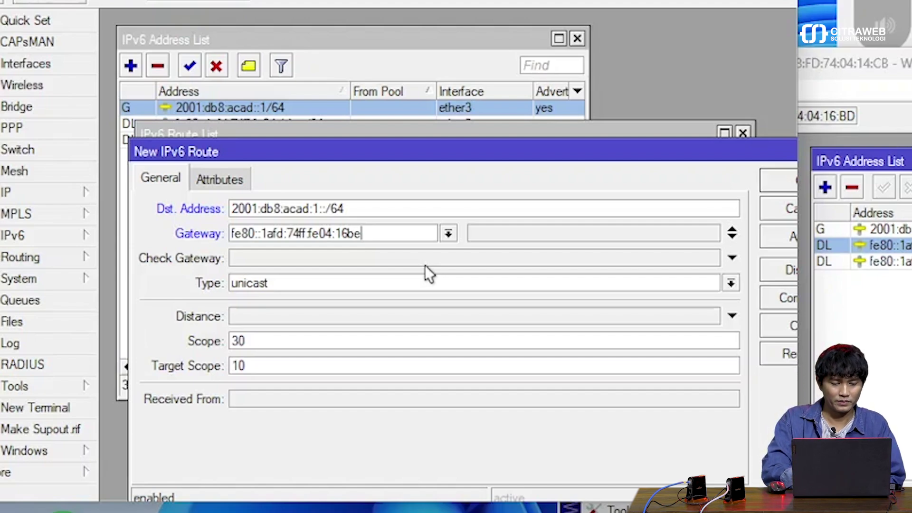
type("%")
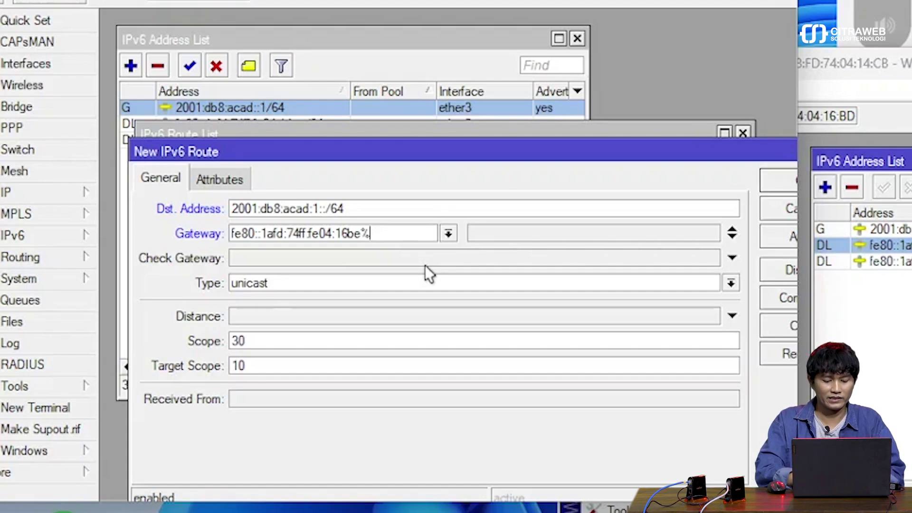
type("ether")
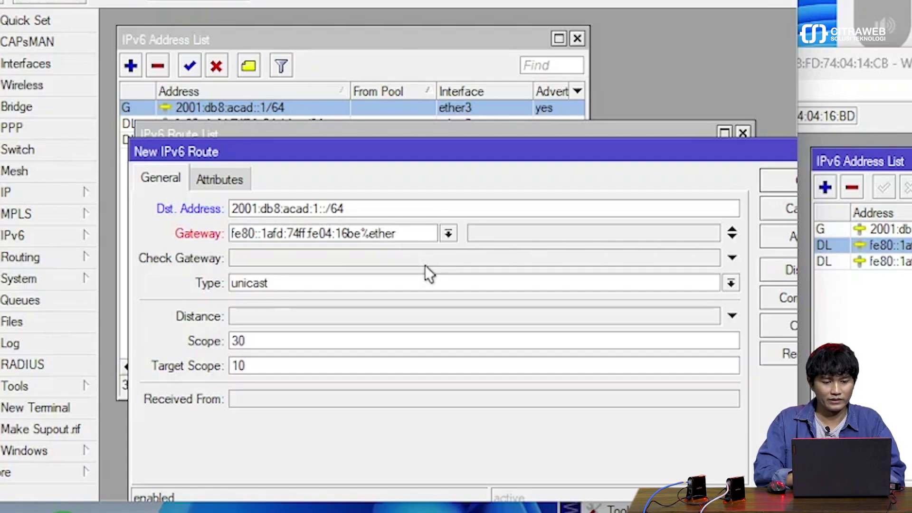
type("2")
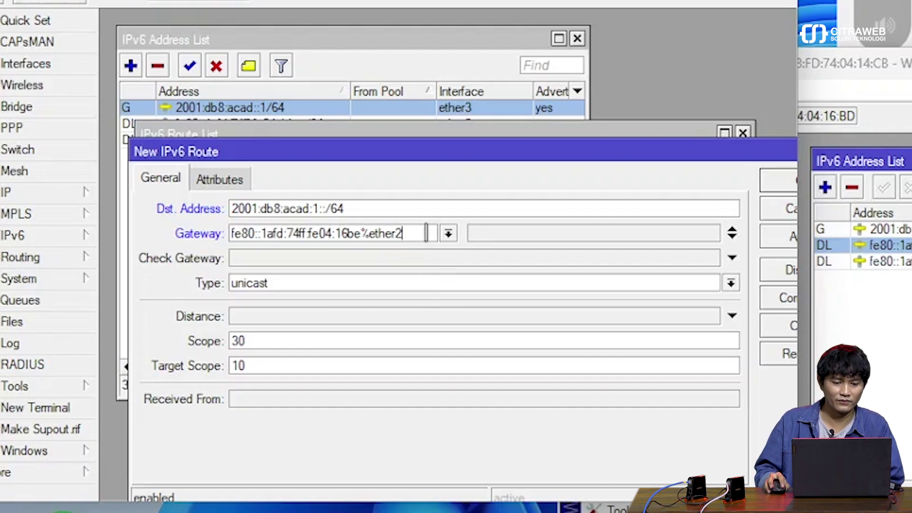
- Highlight the %ether2 suffix in the gateway, clear the selection, and apply the new route on R1
left_click_drag(401, 232, 364, 228)
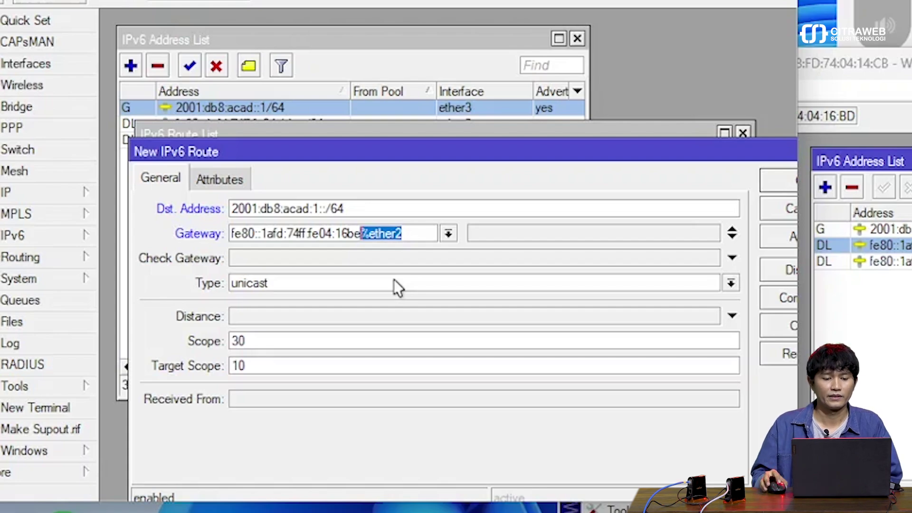
left_click(422, 232)
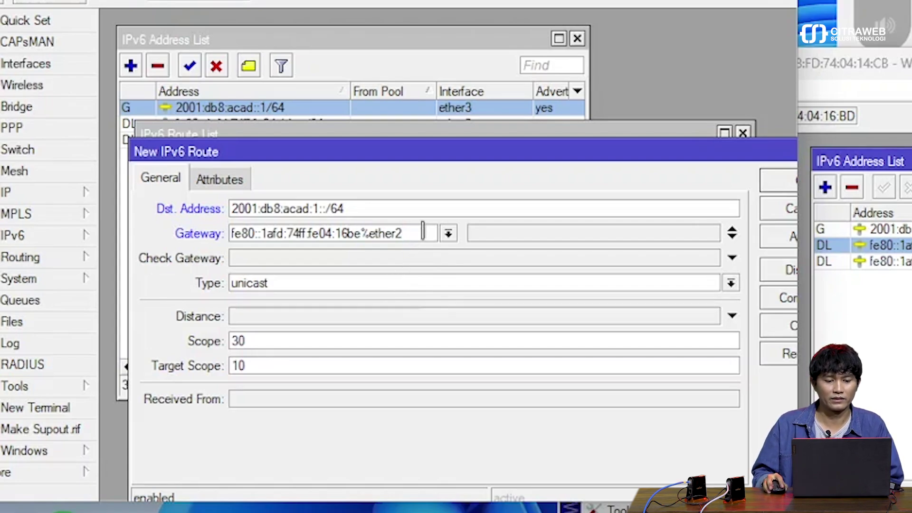
left_click_drag(454, 155, 440, 175)
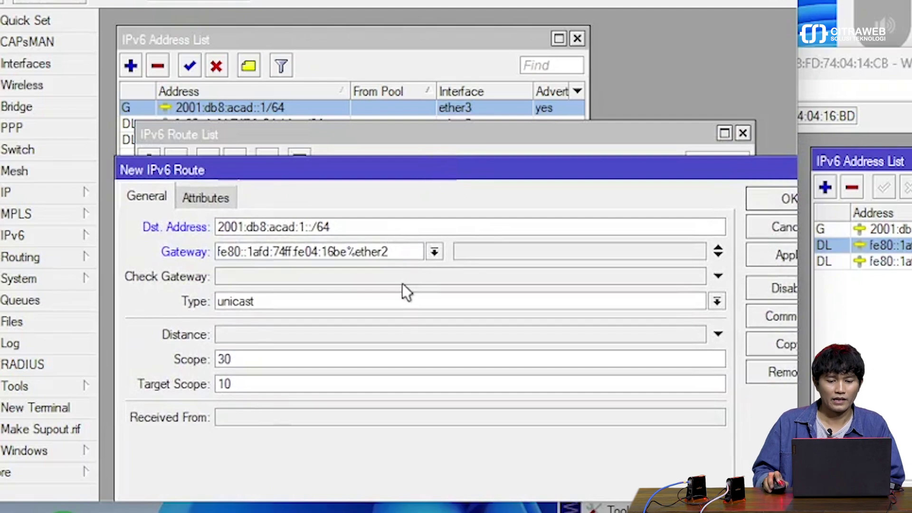
left_click(757, 262)
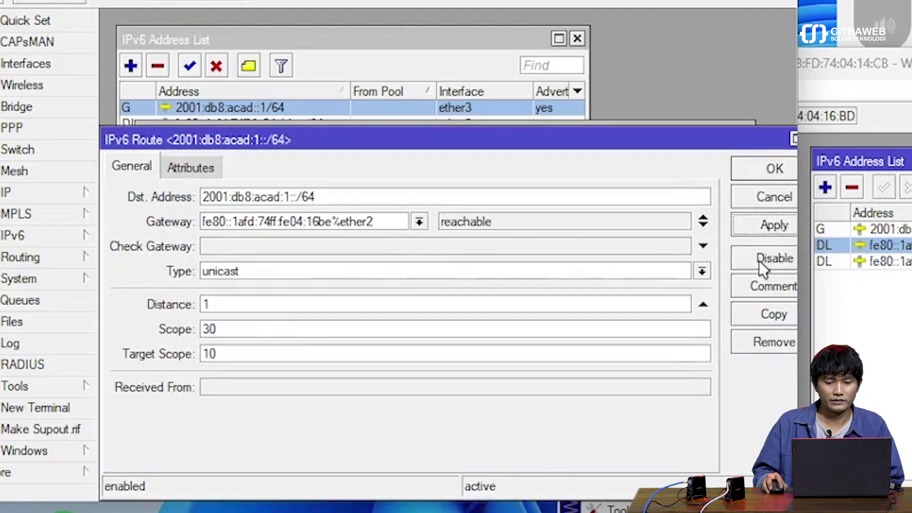
- Confirm R1's new IPv6 route and add the comment "ke LAN R2" to the 2001:db8:acad:1::/64 route
left_click(771, 174)
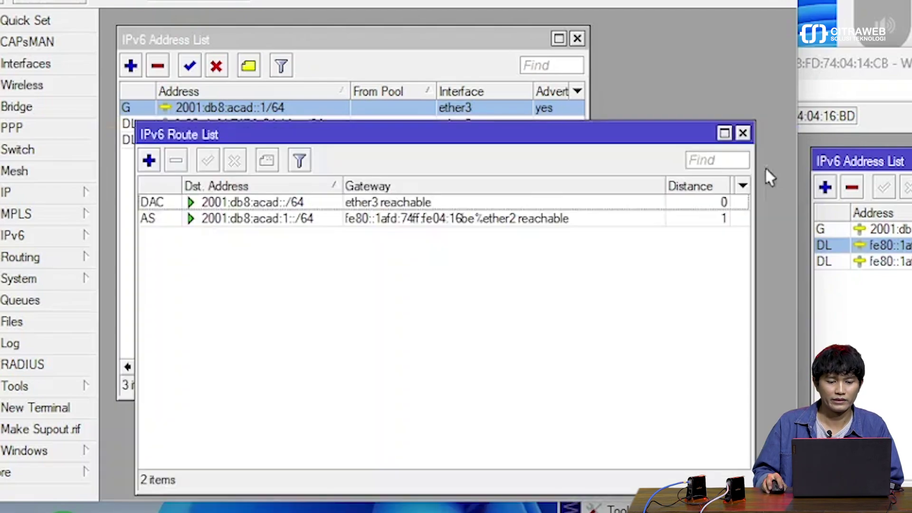
left_click(397, 202)
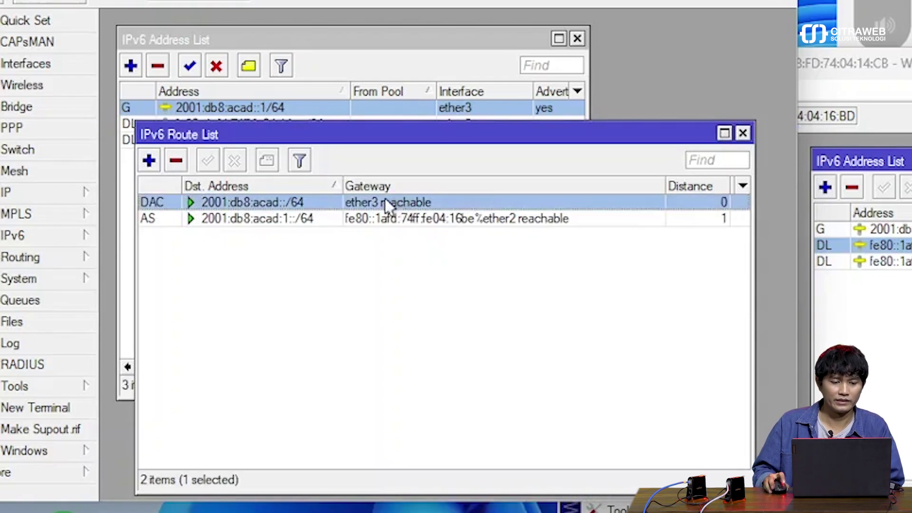
left_click(406, 219)
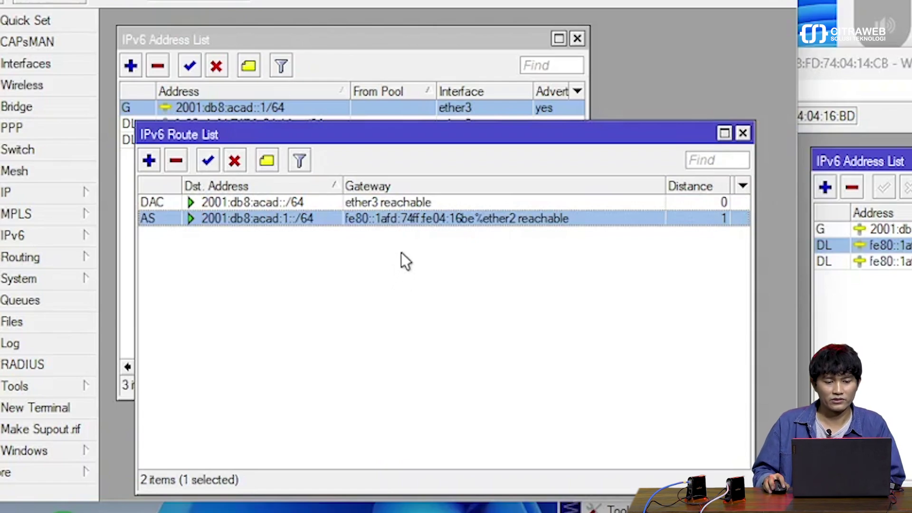
left_click(266, 160)
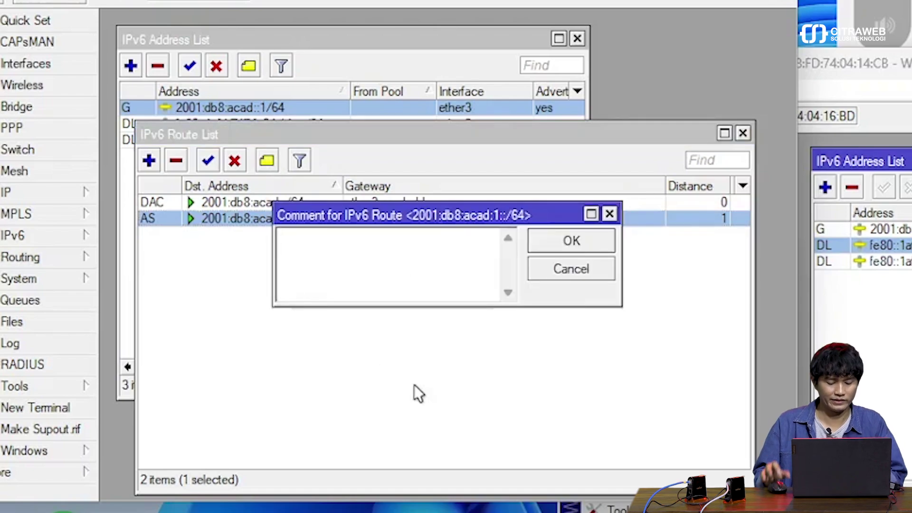
type("ke ")
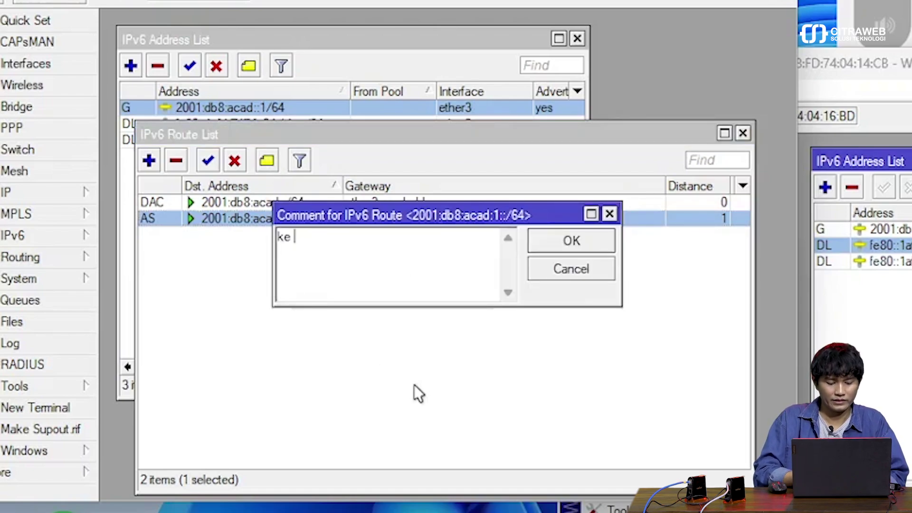
type("LAN R2")
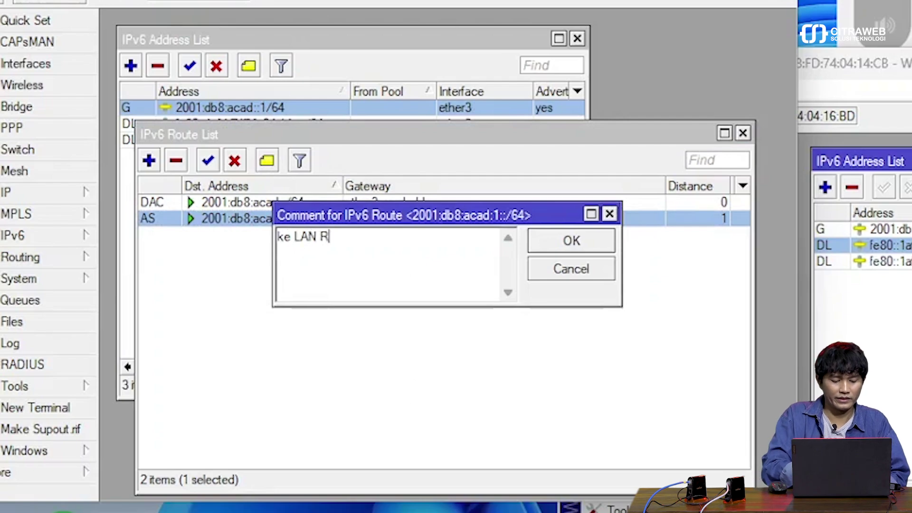
left_click(567, 242)
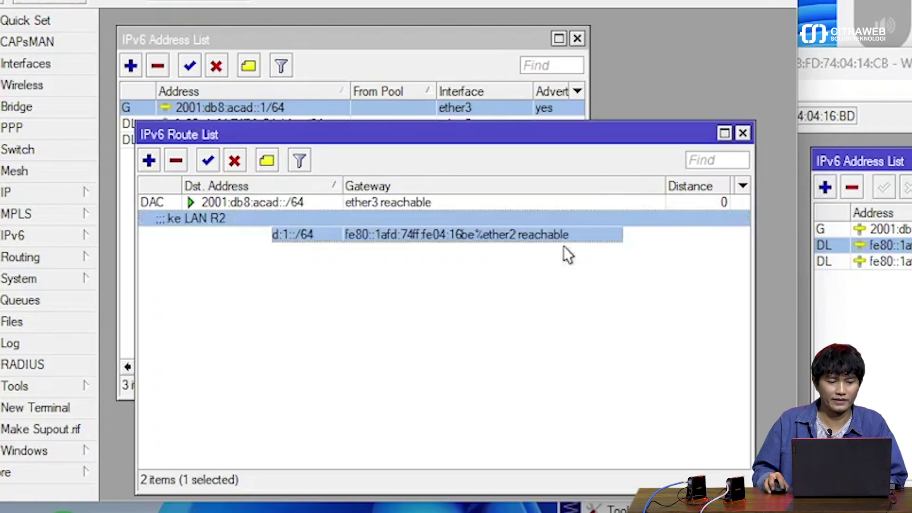
left_click(558, 314)
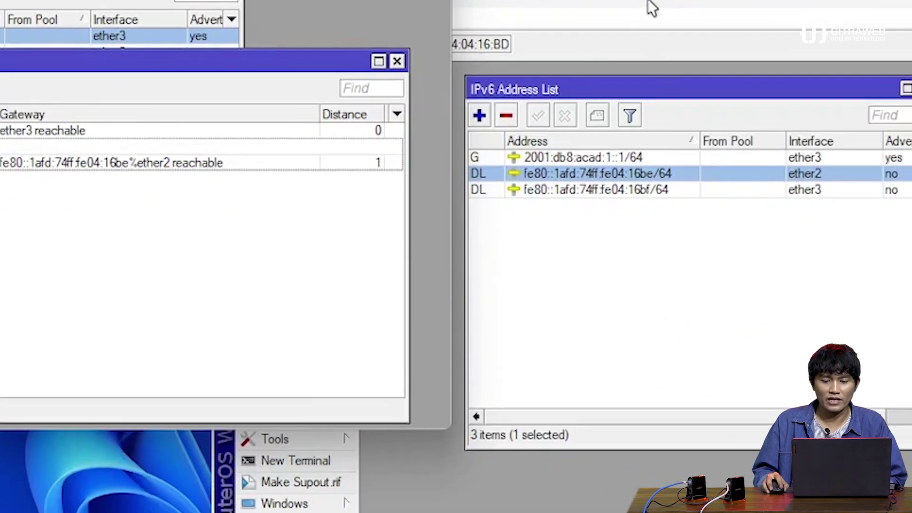
- Start a new IPv6 route on R2 with destination address 2001:db8:acad::/64
left_click(648, 6)
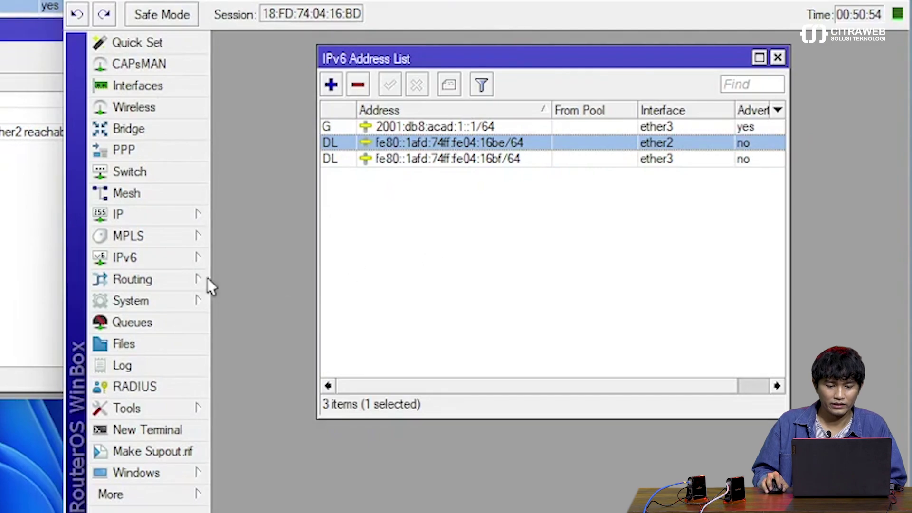
left_click(169, 258)
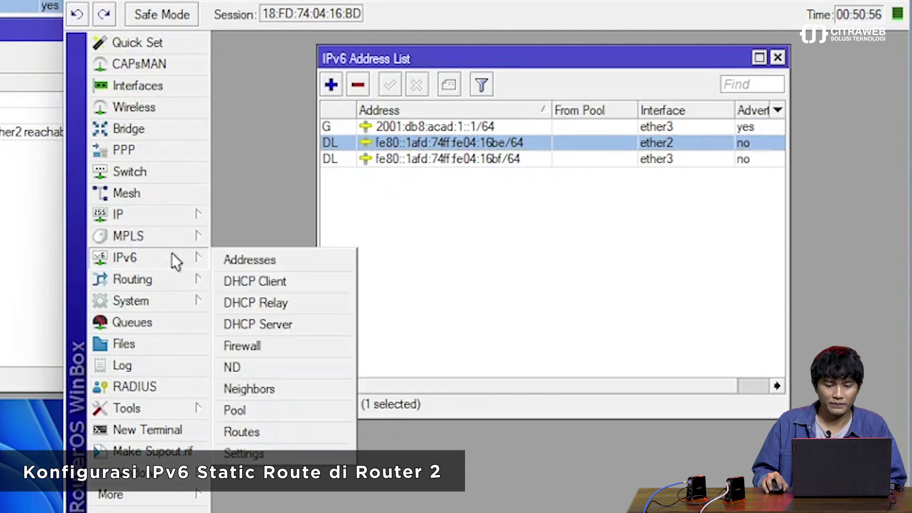
left_click(285, 430)
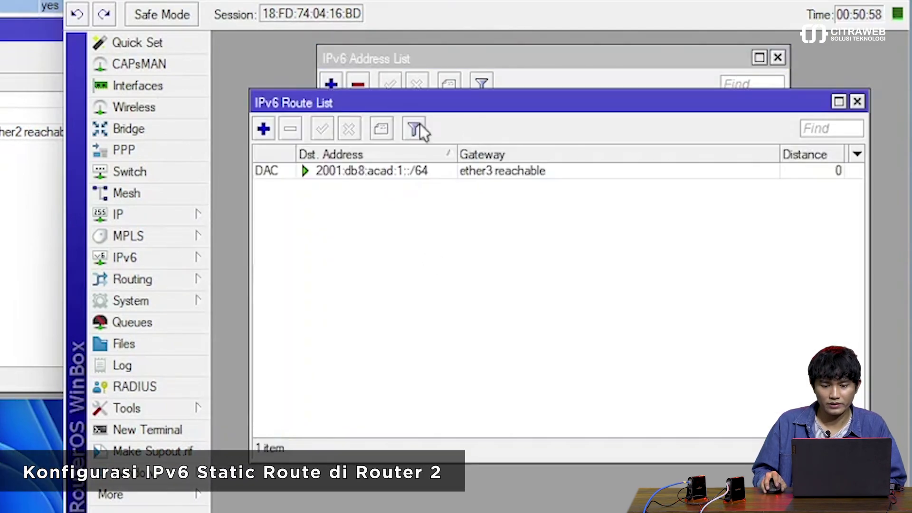
left_click(269, 131)
left_click_drag(486, 109, 452, 144)
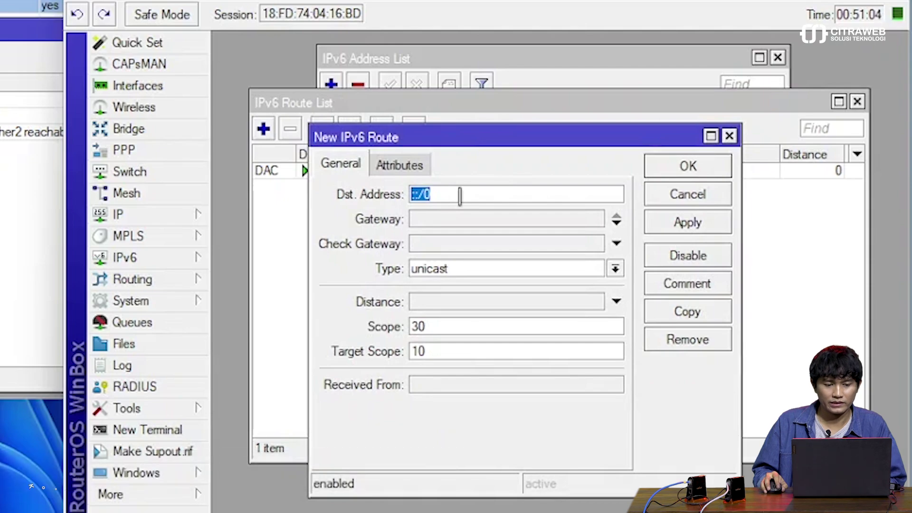
type("2001")
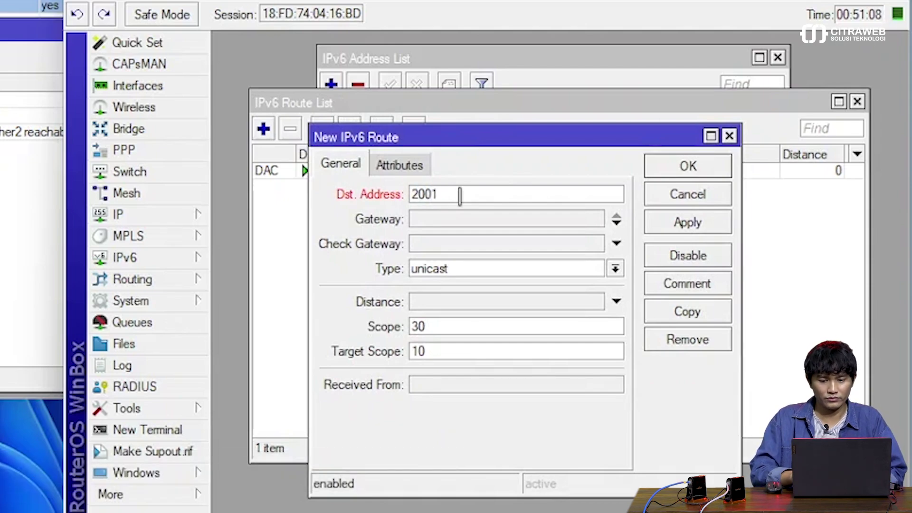
type(":")
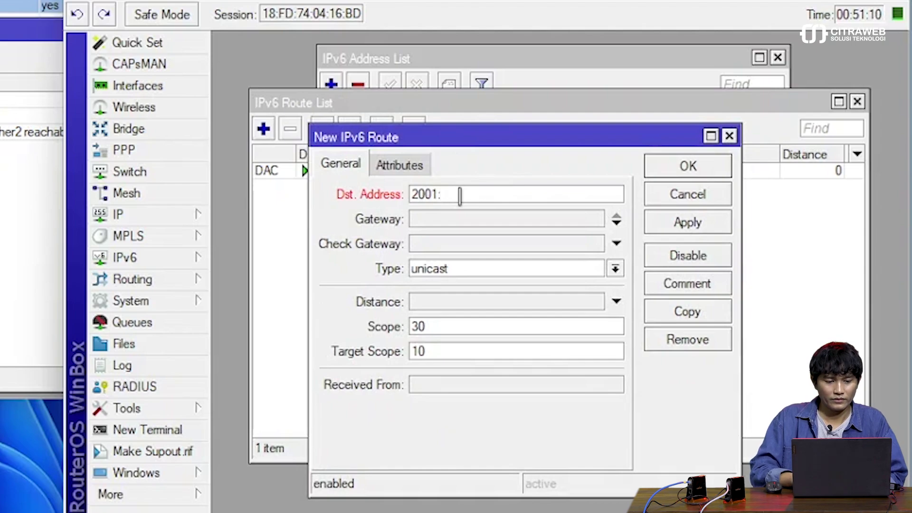
type("db")
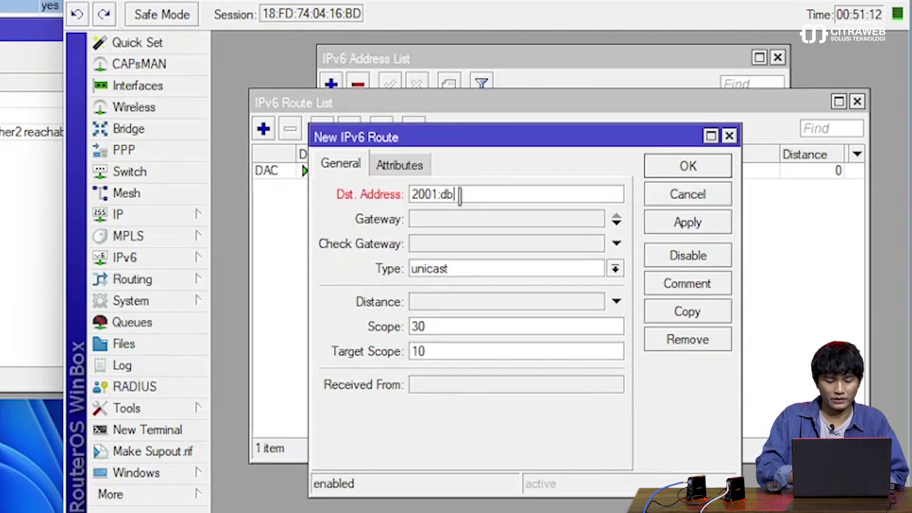
type("8:acad")
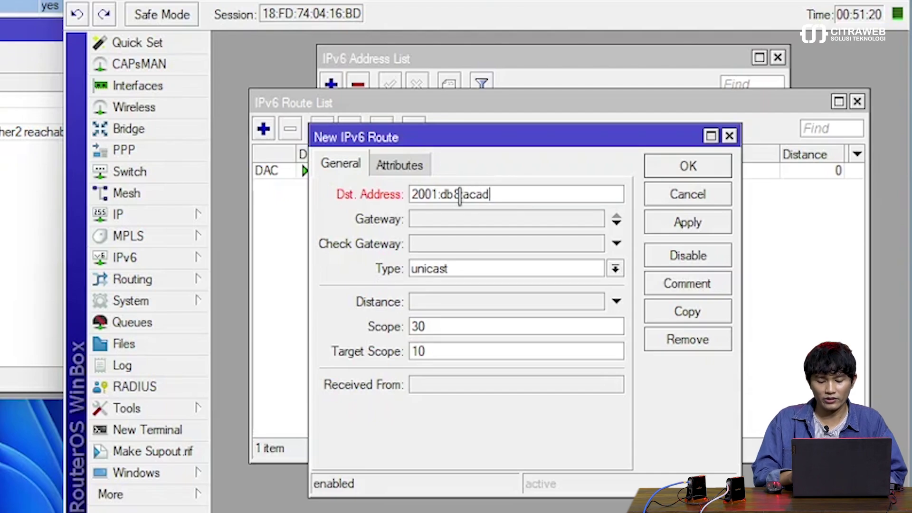
type("::")
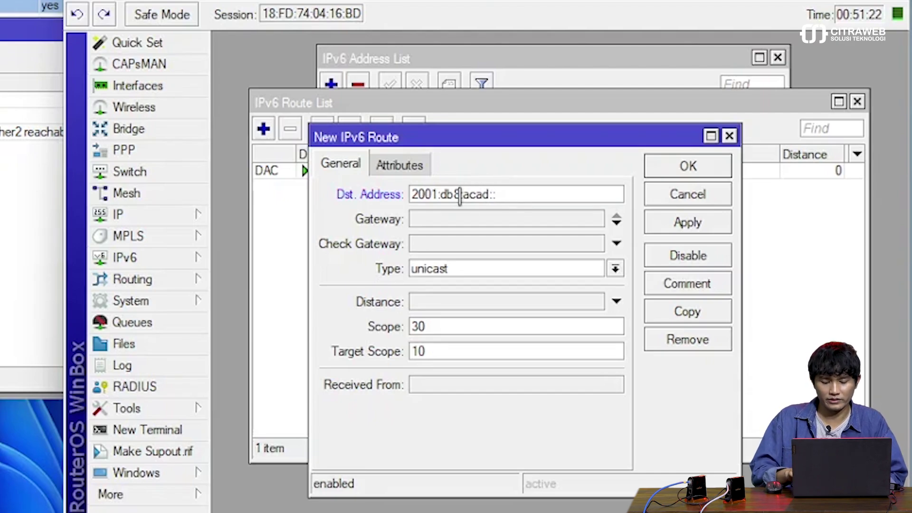
type("/64")
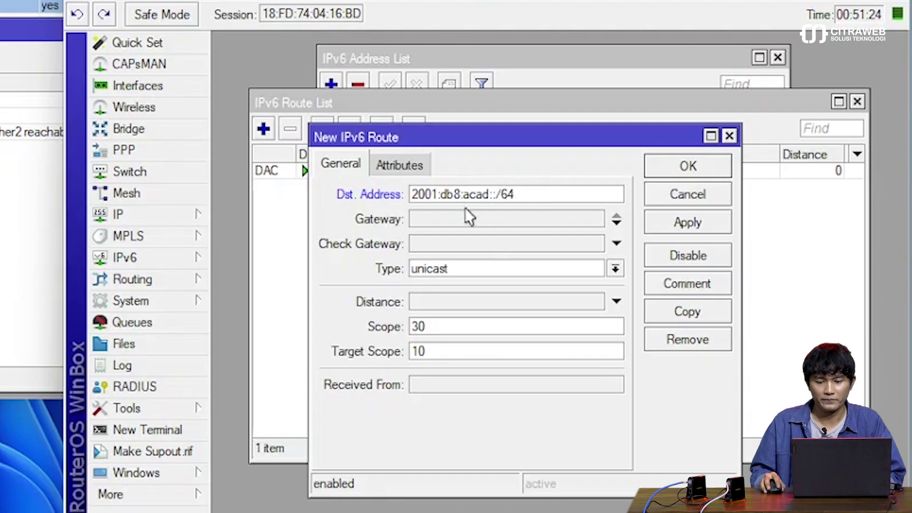
- Activate the gateway field of R2's new route and copy R1's link-local ether2 address from its address details
left_click(479, 219)
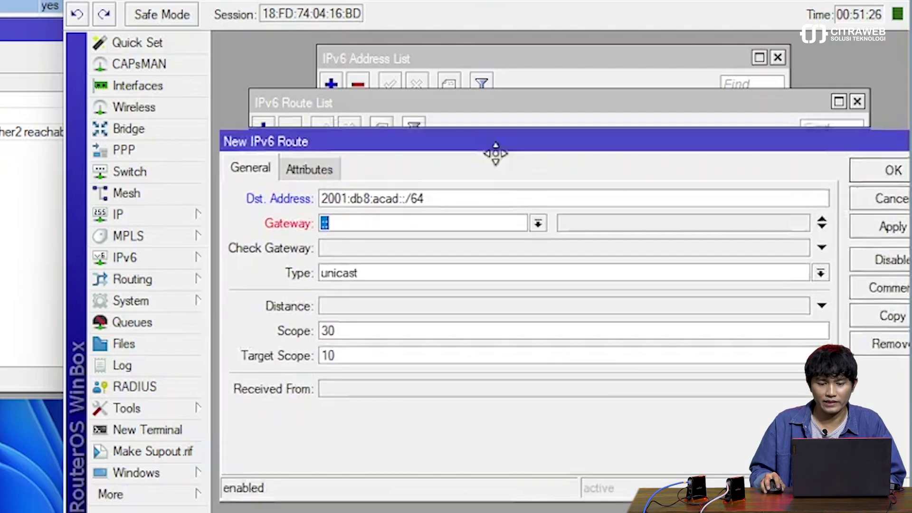
left_click_drag(494, 152, 505, 183)
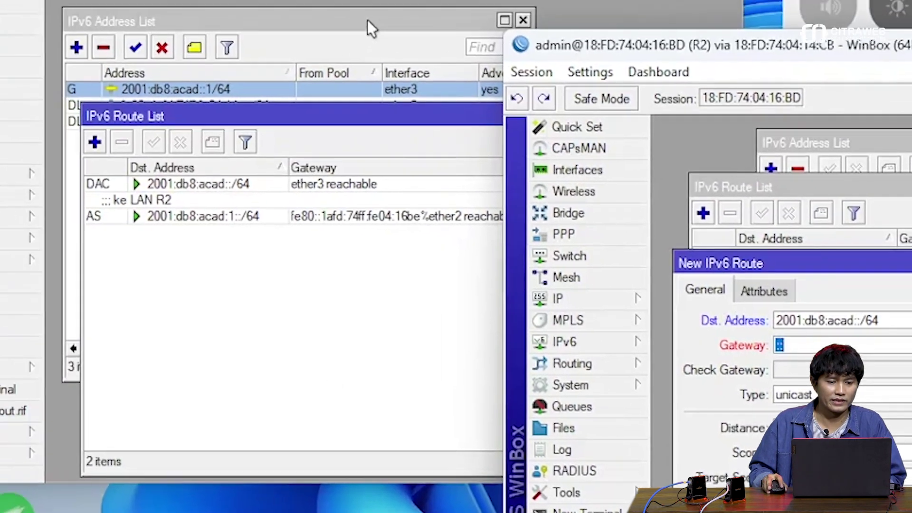
left_click(372, 28)
left_click(326, 110)
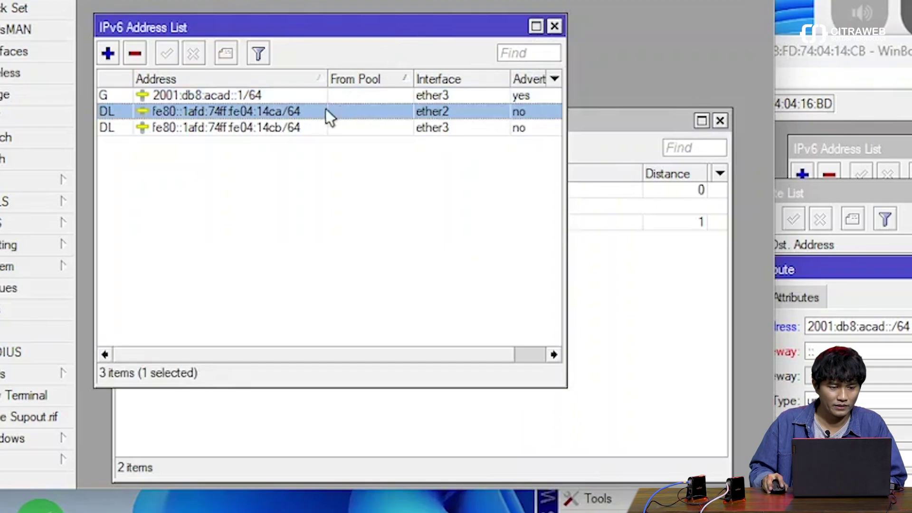
double_click(313, 113)
double_click(369, 196)
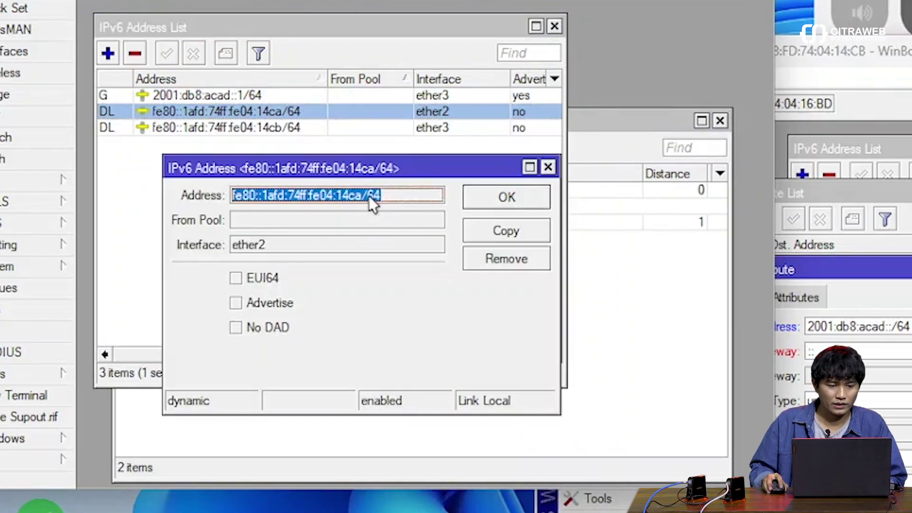
right_click(368, 195)
left_click(384, 209)
- Set R2's route gateway to the copied address without its prefix length, plus the outgoing interface: fe80::1afd:74ff:fe04:14ca%ether2, and save the route
left_click(880, 350)
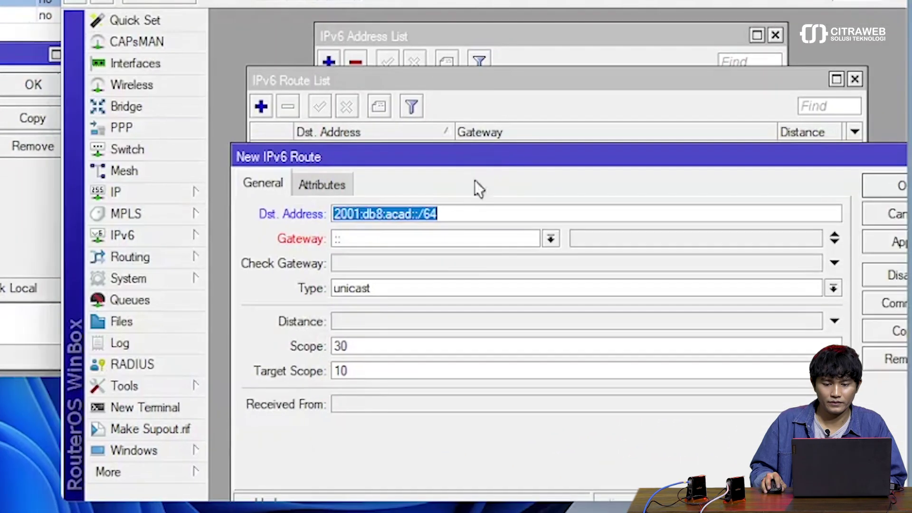
double_click(405, 239)
key("ctrl+v")
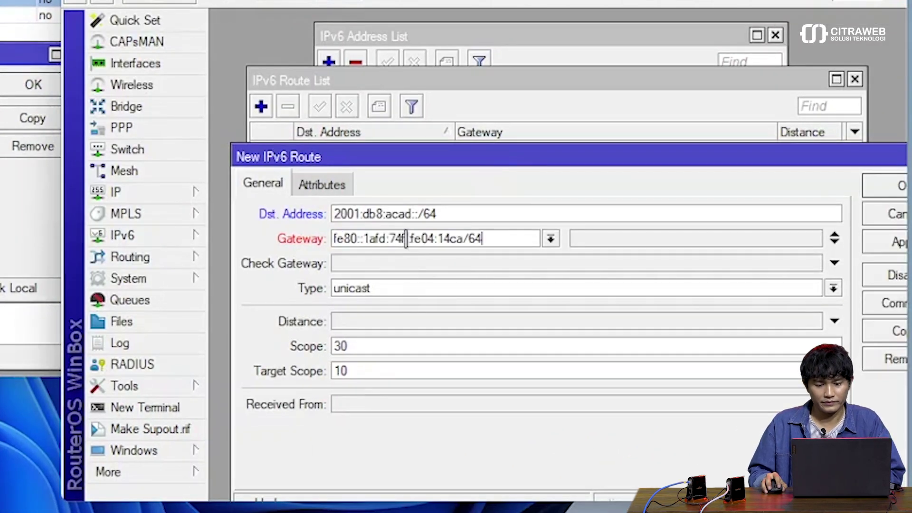
key("BackSpace")
key("BackSpace")
key("BackSpace")
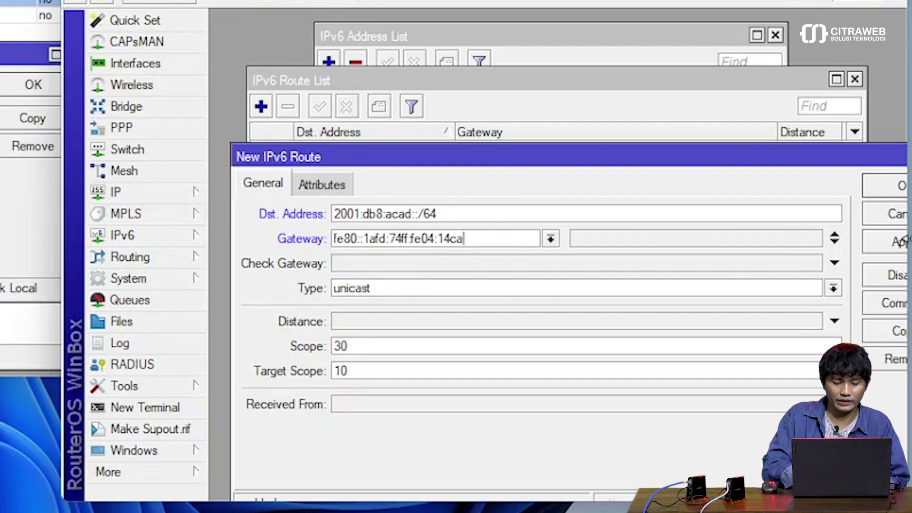
type("%")
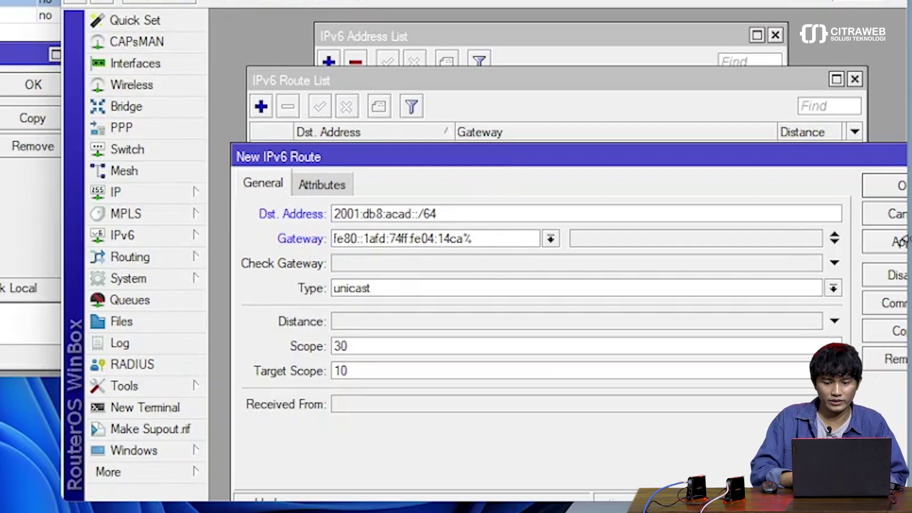
type("ether2")
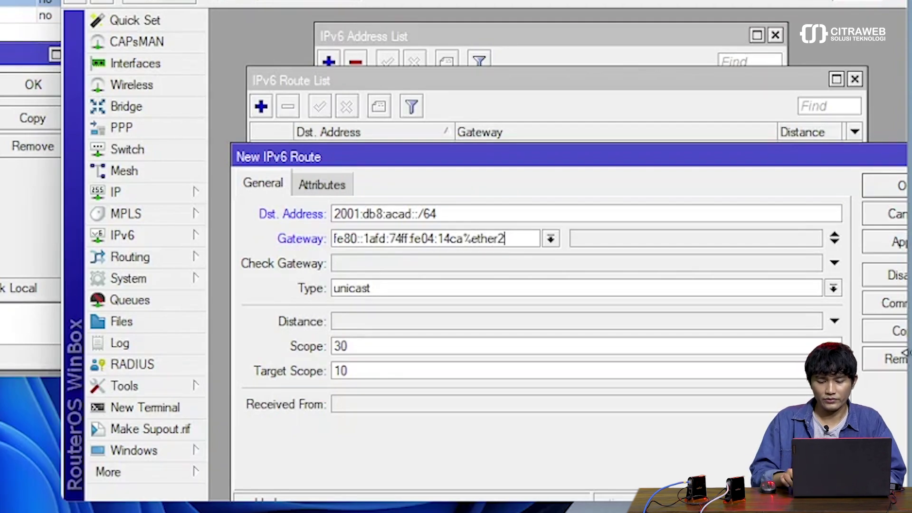
left_click(899, 241)
left_click(885, 170)
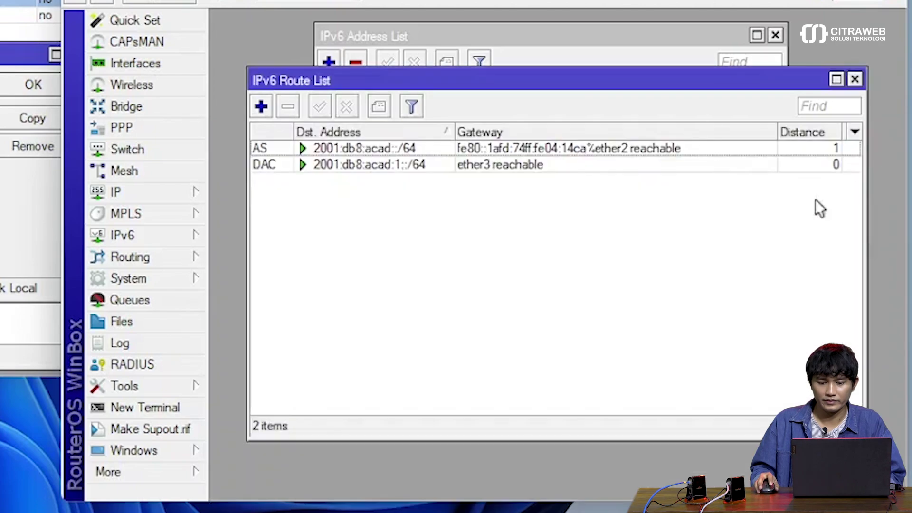
- Add the comment "ke LAN R1" to R2's 2001:db8:acad::/64 route and close R1's ether2 address details
left_click(475, 149)
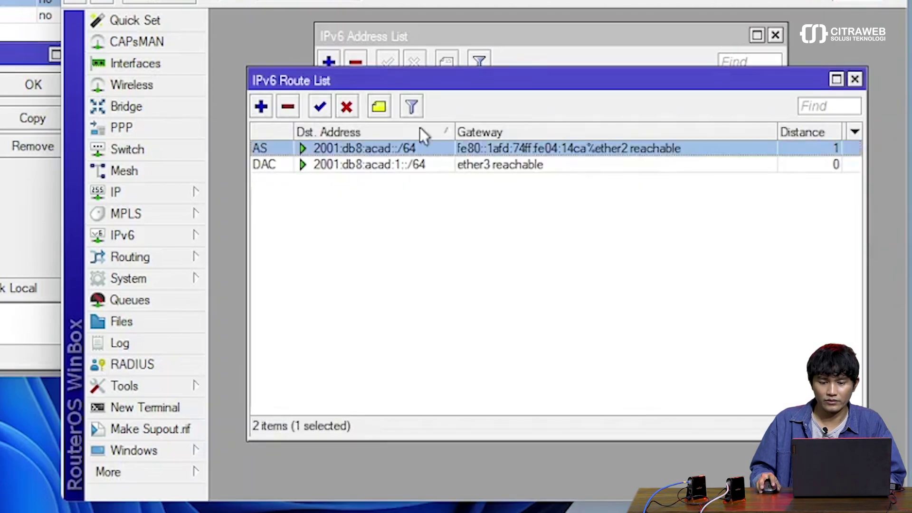
left_click(378, 106)
type("ke LA")
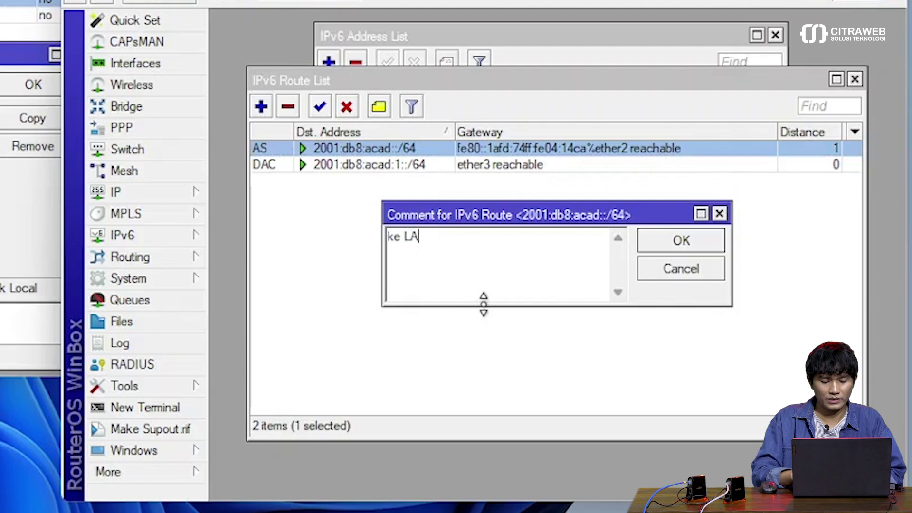
type("NR")
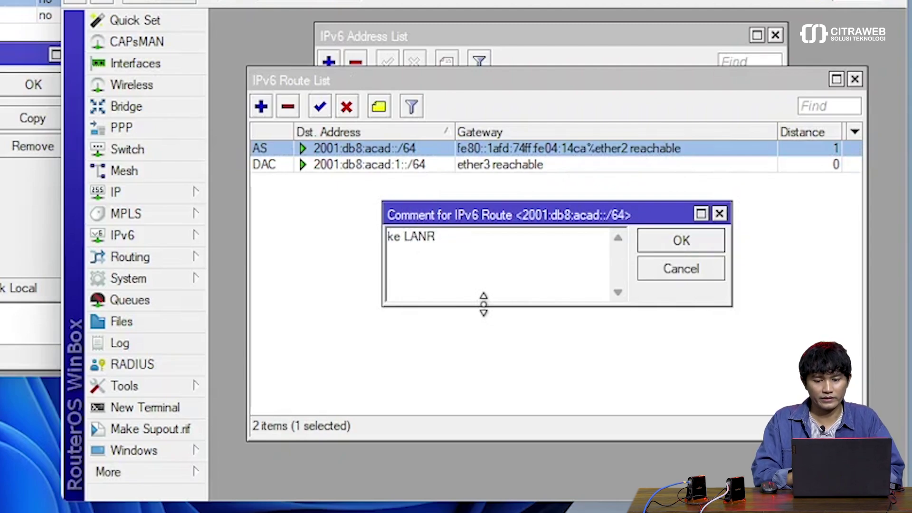
key("BackSpace")
type("R1")
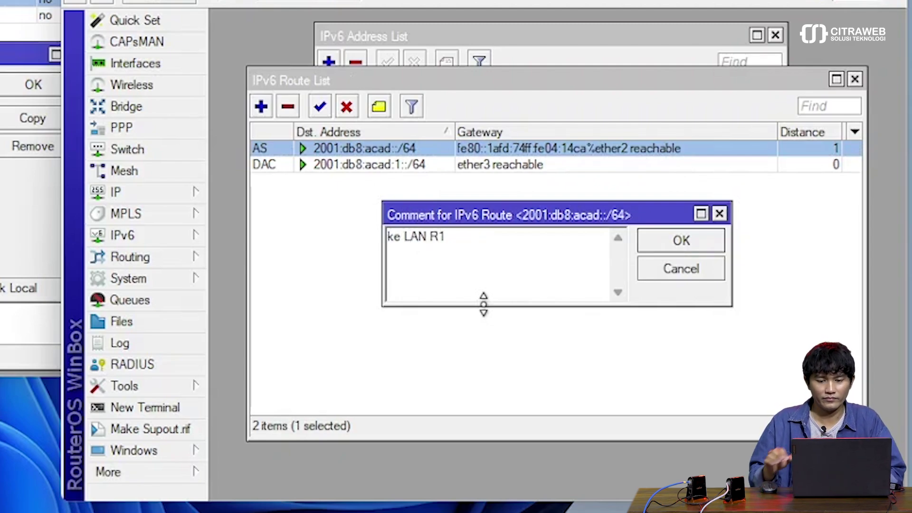
left_click(692, 240)
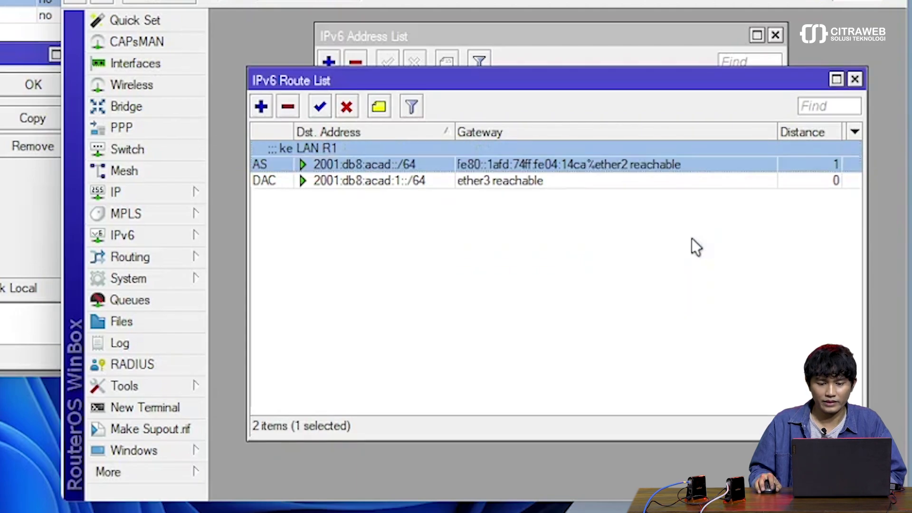
left_click(459, 265)
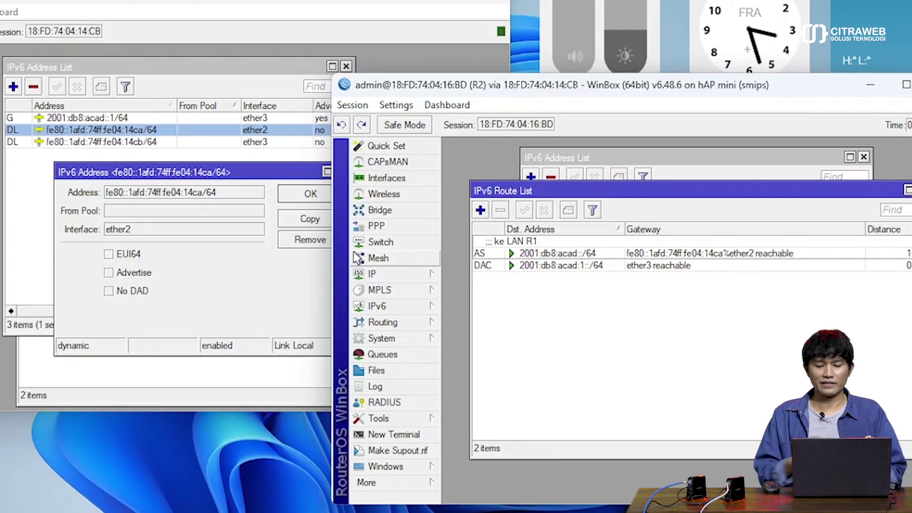
left_click(313, 196)
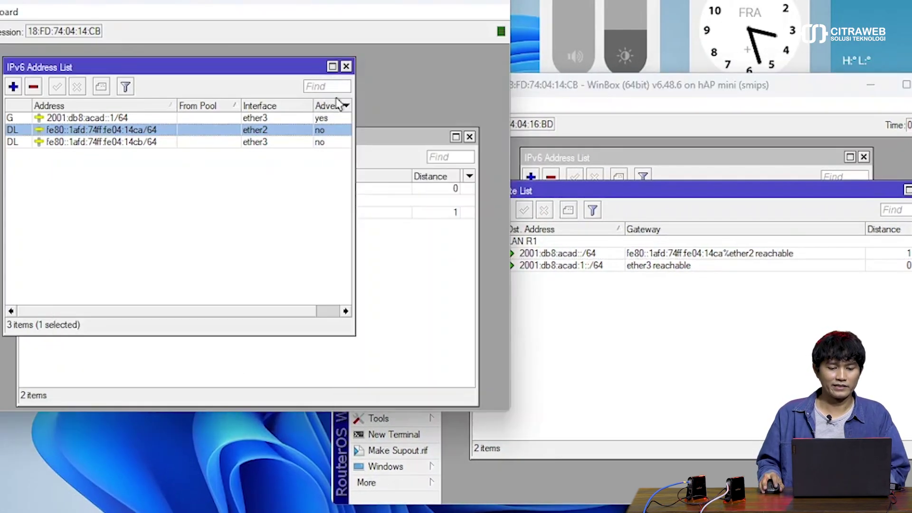
- Close the IPv6 address lists on R1 and R2 and reposition both routers' IPv6 route lists
left_click(346, 67)
left_click_drag(311, 141, 302, 66)
left_click(759, 163)
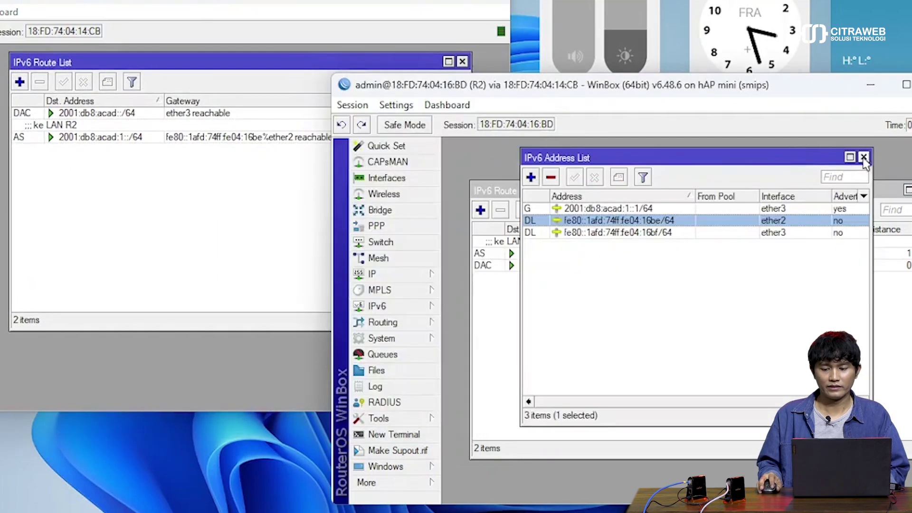
left_click(863, 157)
left_click_drag(807, 190, 802, 151)
- Review the commented static routes to LAN R1 on R2 and to LAN R2 on R1
left_click(670, 215)
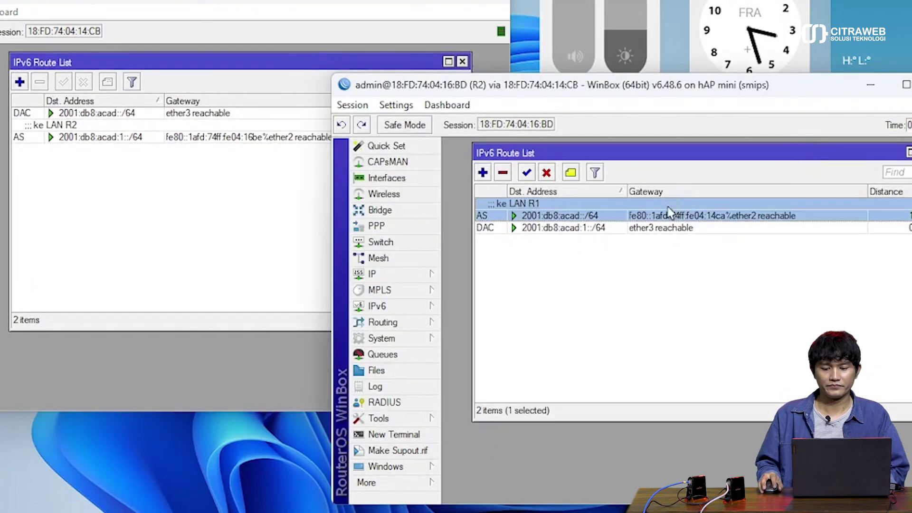
left_click(137, 139)
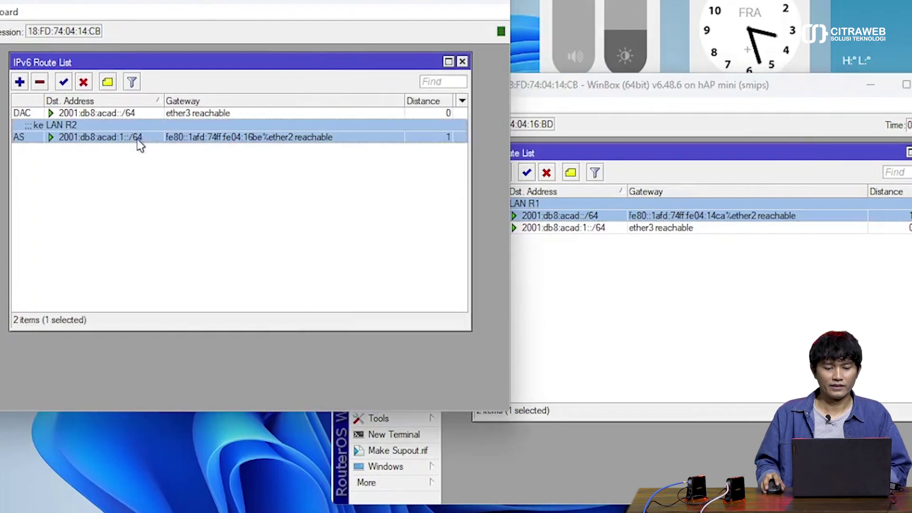
left_click(645, 90)
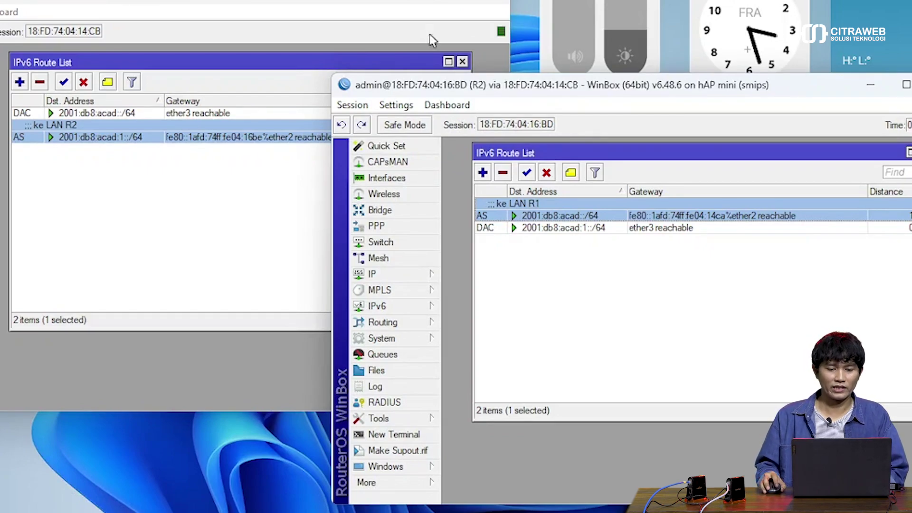
- Open a new terminal on R1, bring up a fresh prompt and reposition the terminal window
left_click(266, 6)
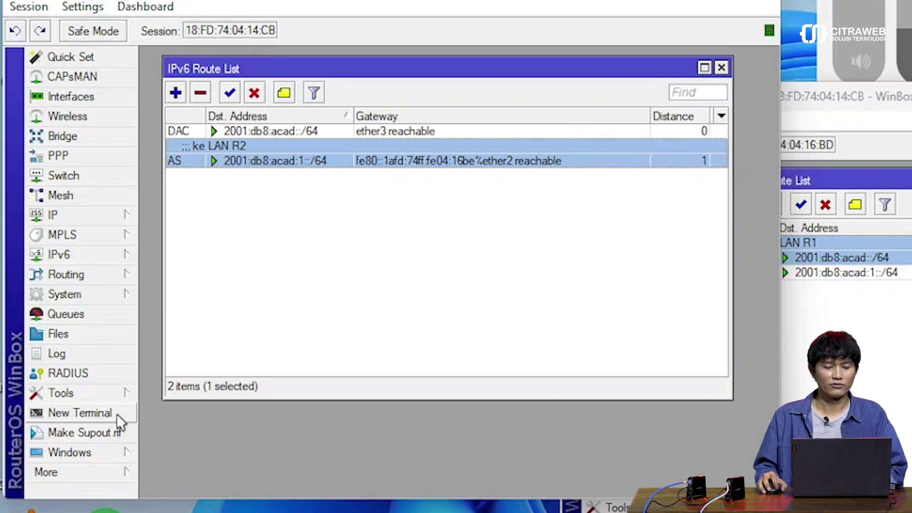
left_click(116, 415)
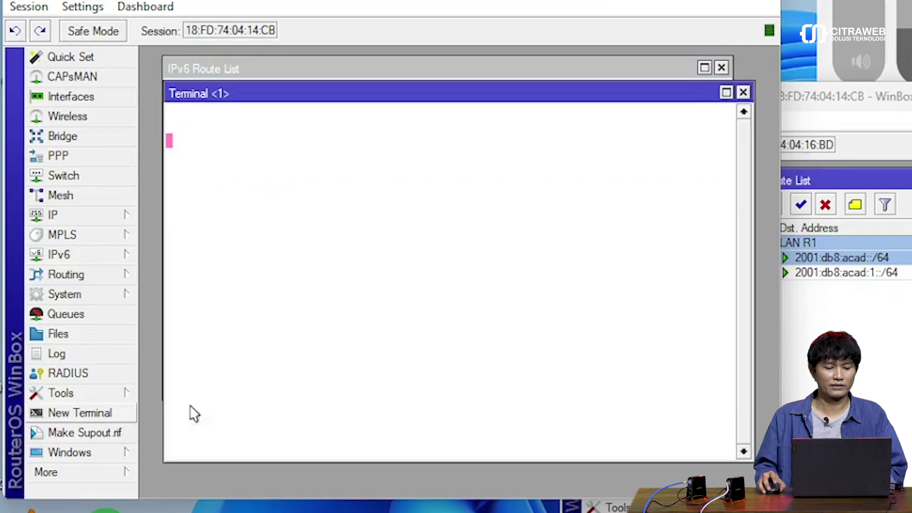
key("Return")
key("Return")
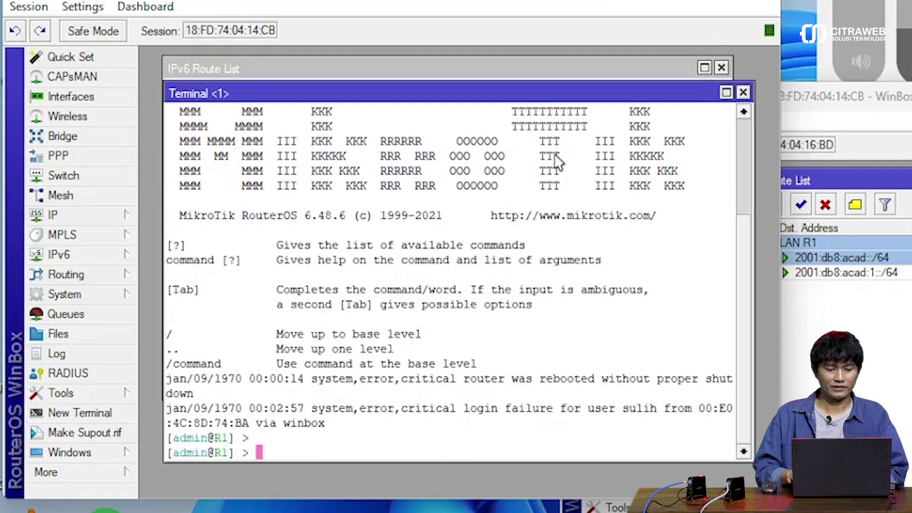
left_click_drag(489, 90, 520, 70)
- Enter the command ping 2001:db8:acad:1::1 in R1's terminal without a prefix length, leaving it unexecuted
type("ping ")
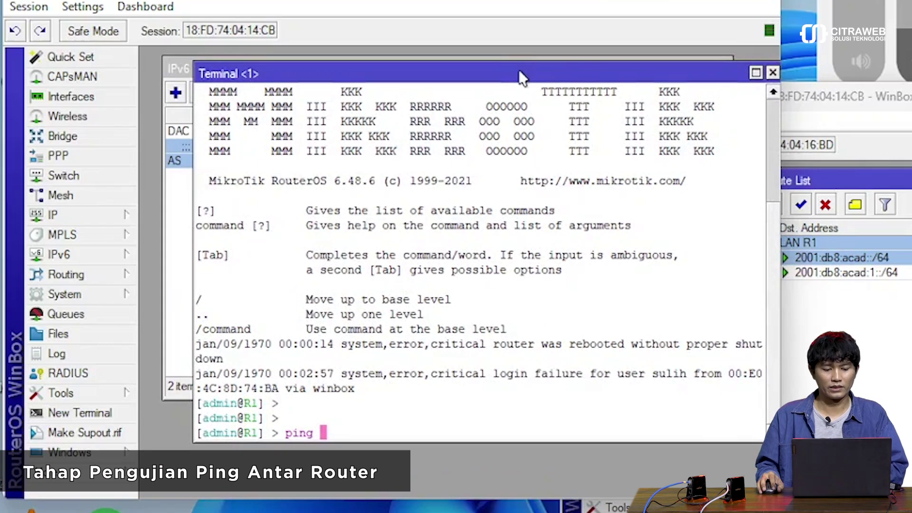
type("2001:")
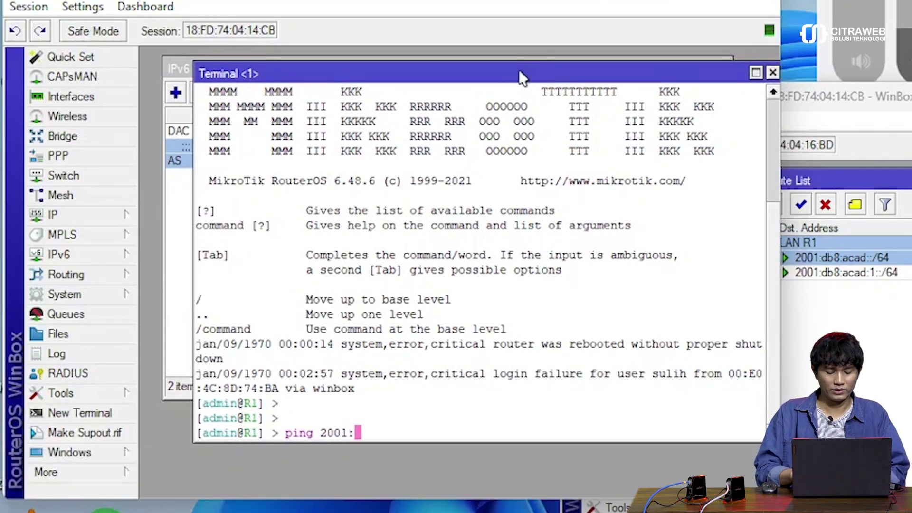
type("db8:")
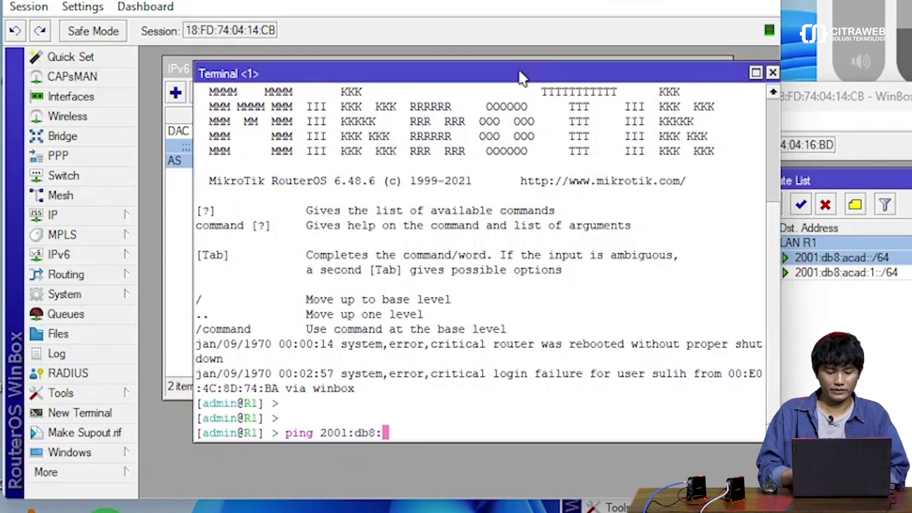
type("acad:")
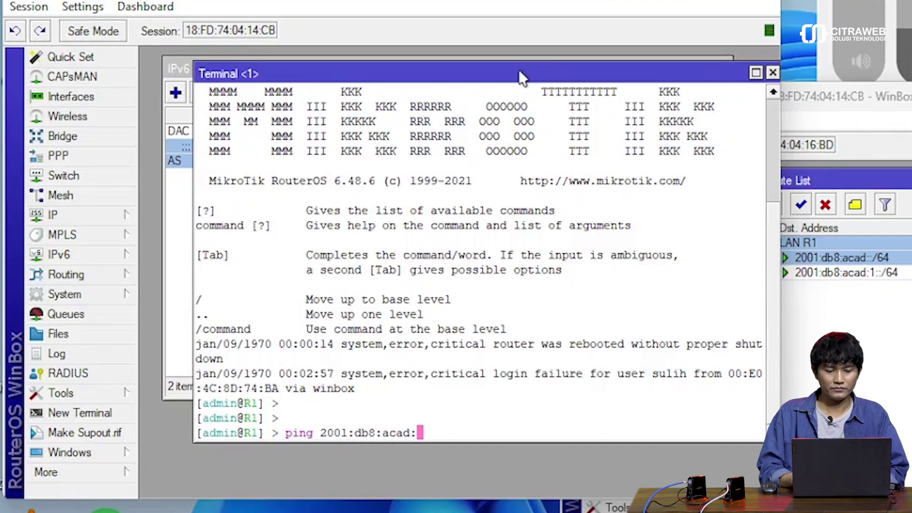
type("1:")
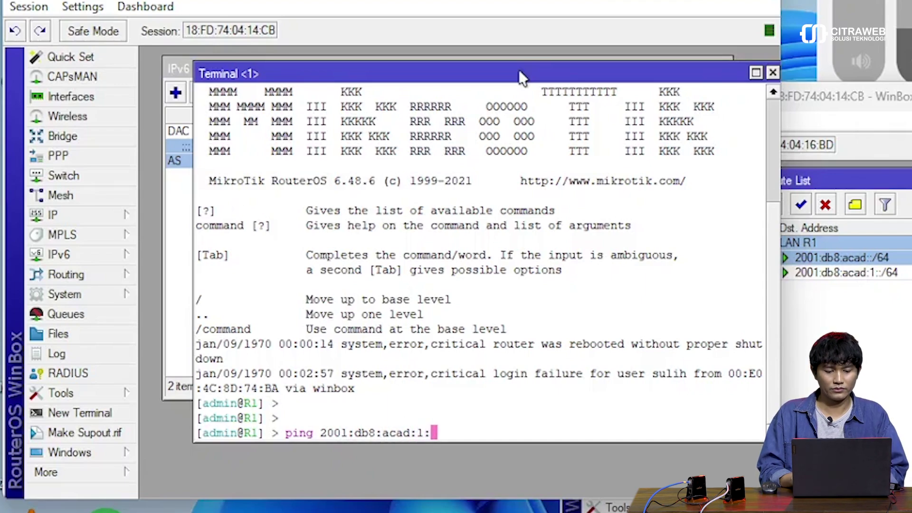
type(":")
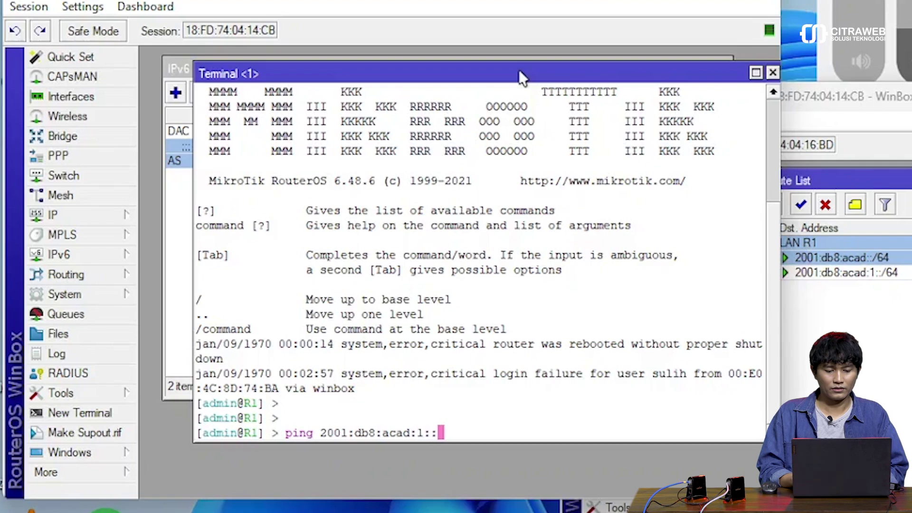
type("1/")
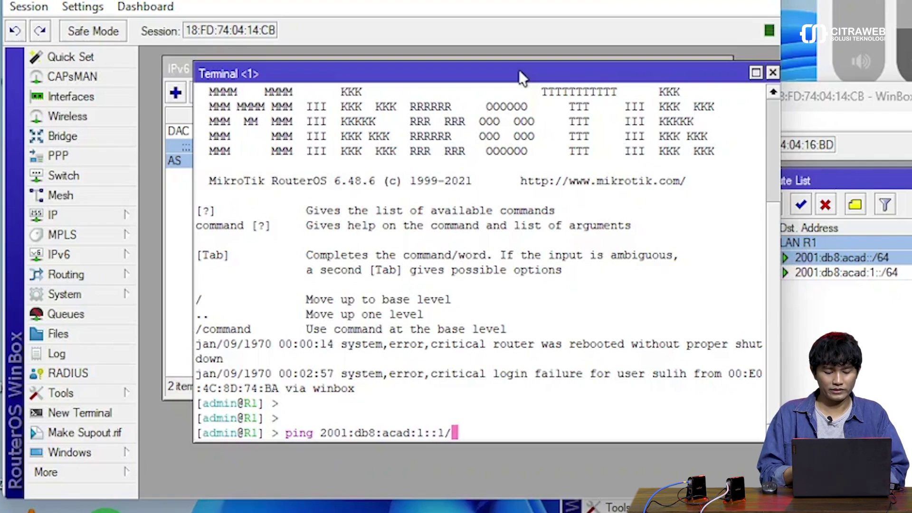
key("BackSpace")
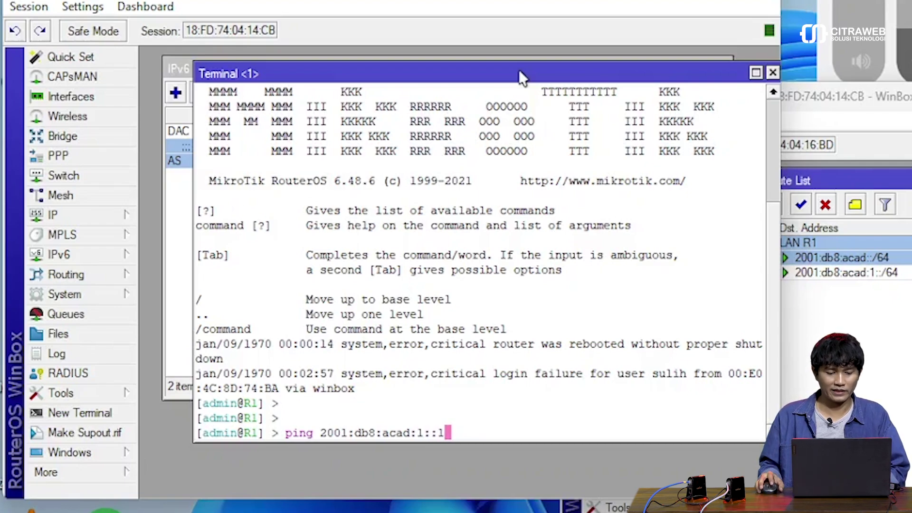
- Open R2's IPv6 address list and check the global address on ether3 against the ping target
left_click(788, 209)
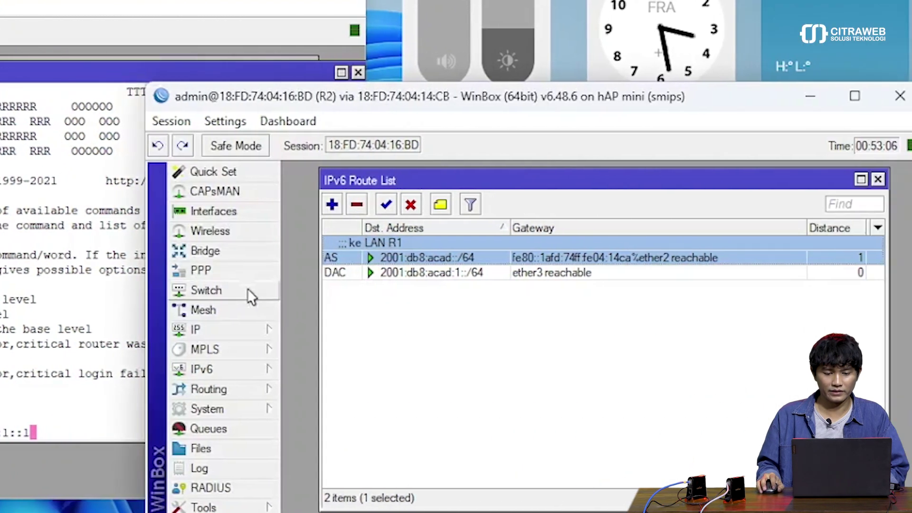
left_click(249, 370)
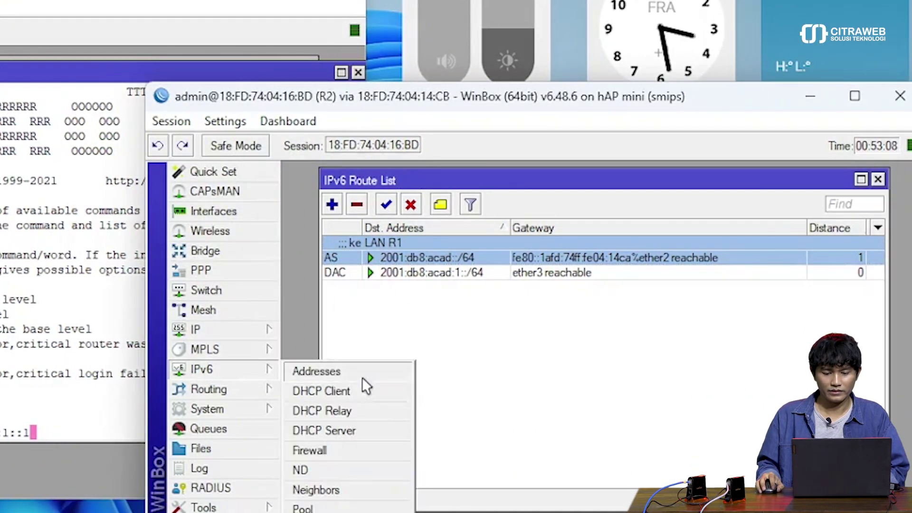
left_click(363, 377)
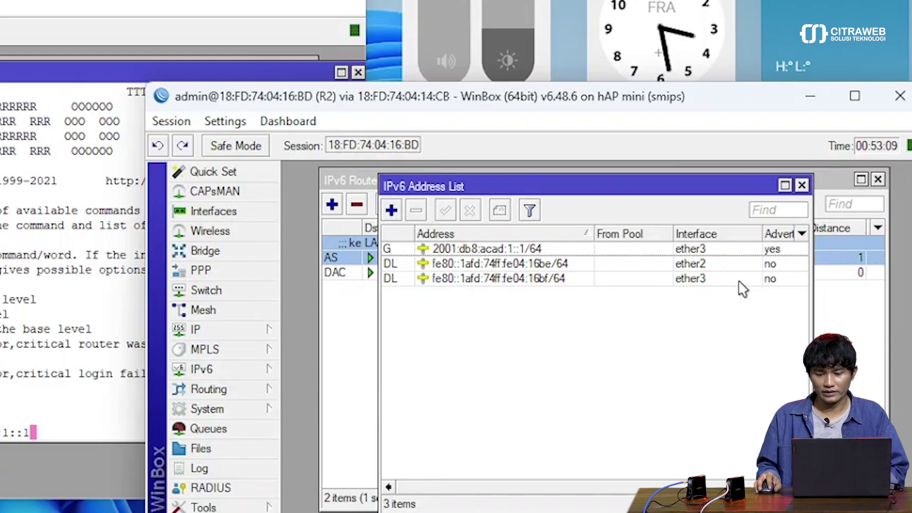
left_click(703, 250)
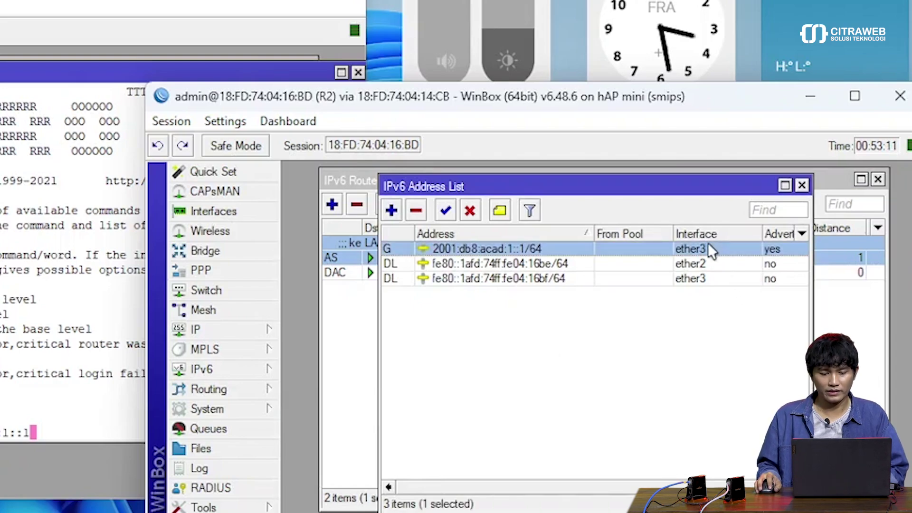
- Add the Time display to R1's dashboard, then run the prepared ping to R2's ether3 address and stop it after several replies
left_click(67, 420)
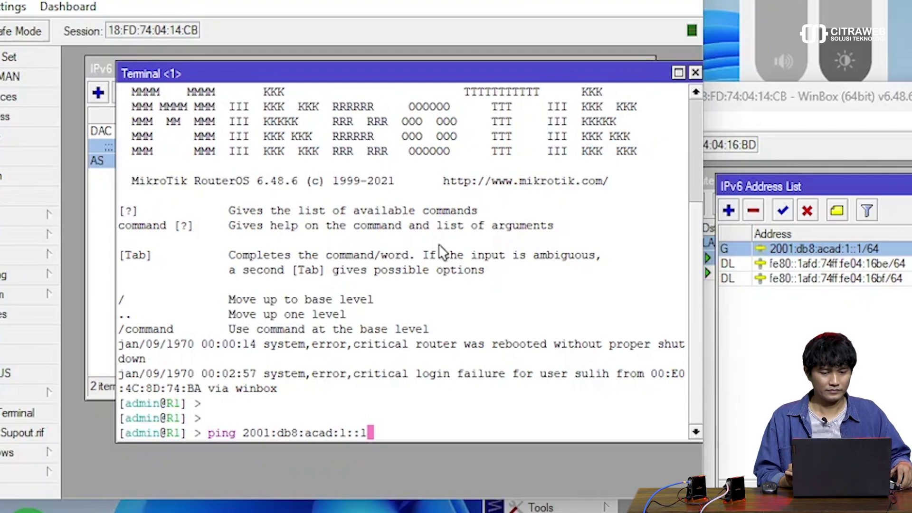
right_click(489, 34)
left_click(542, 59)
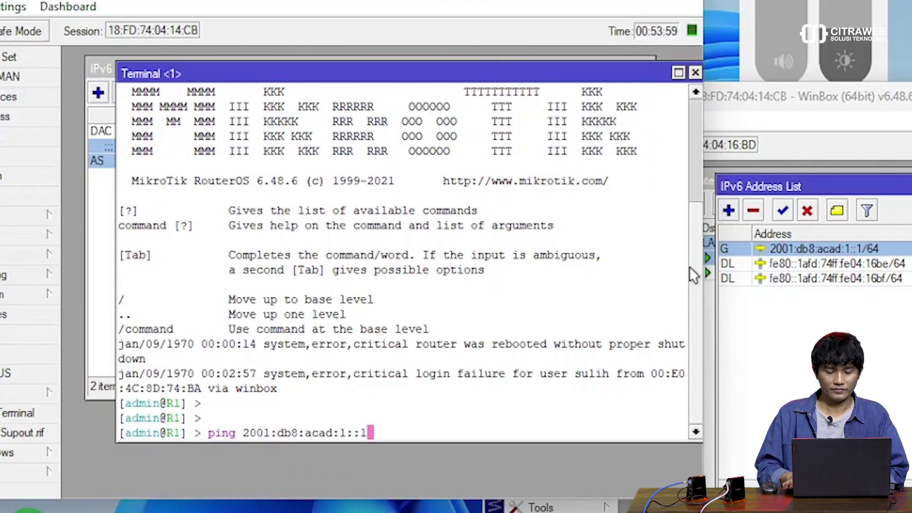
key("Return")
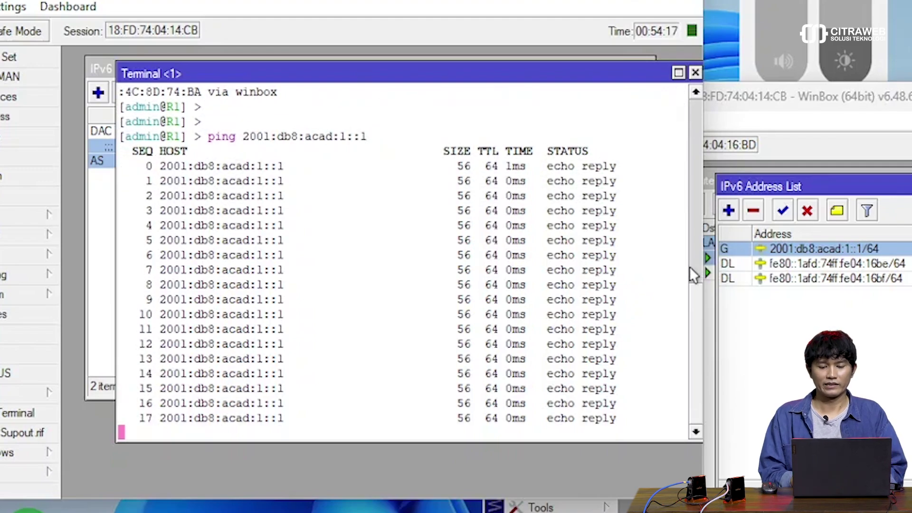
key("ctrl+c")
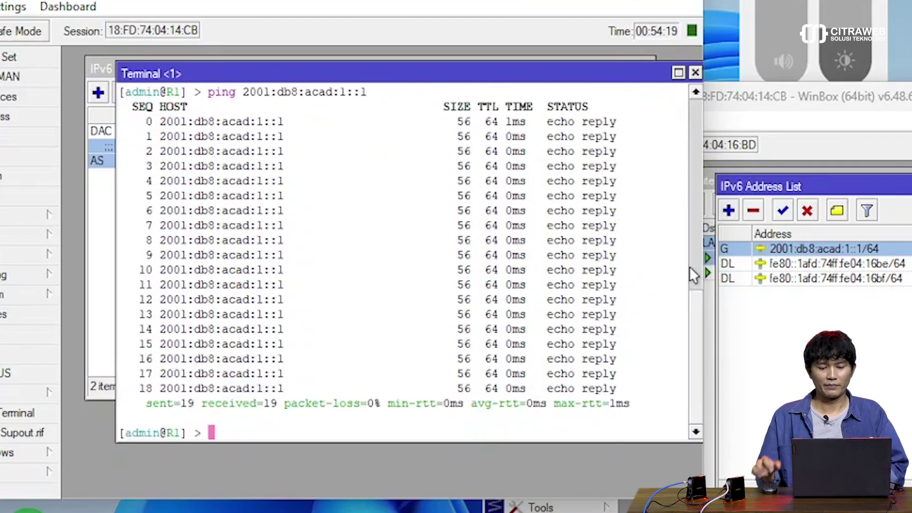
- Open a new terminal on R2 and begin a ping command to R1's 2001:db8:acad::/64 network
left_click(707, 247)
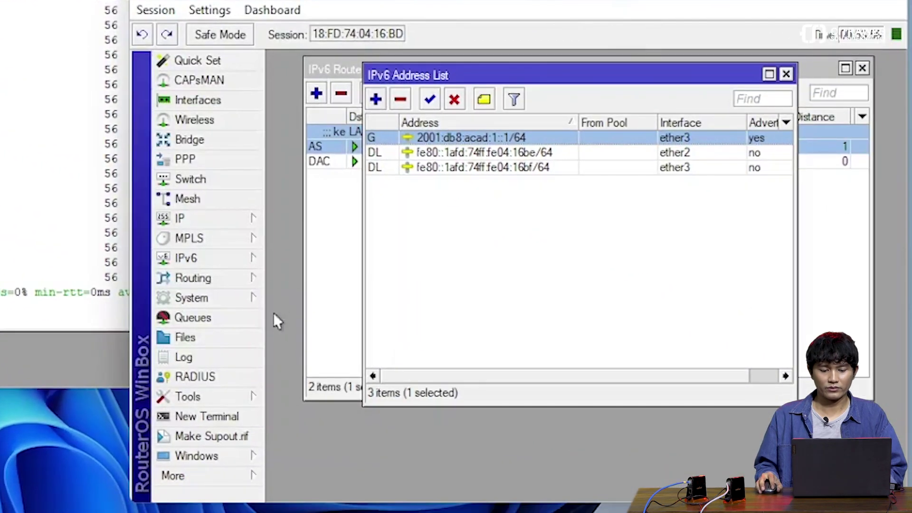
left_click(233, 416)
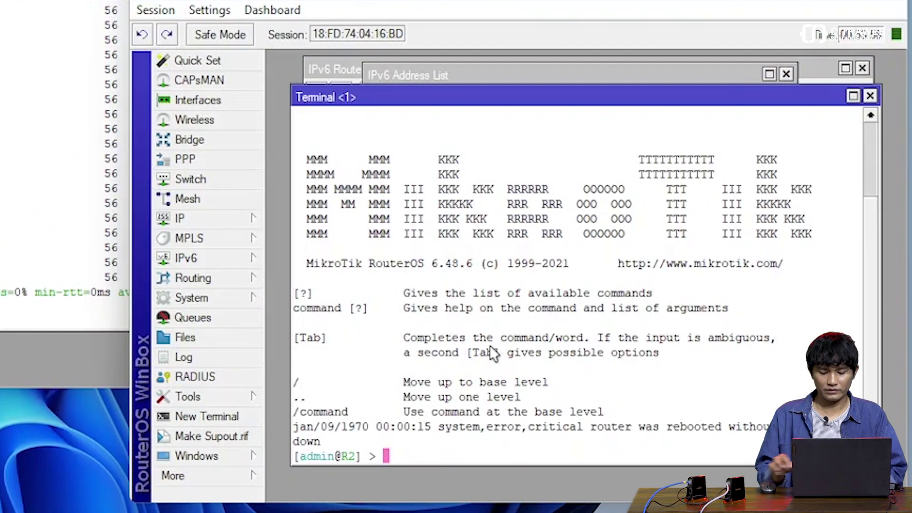
type("ping 200")
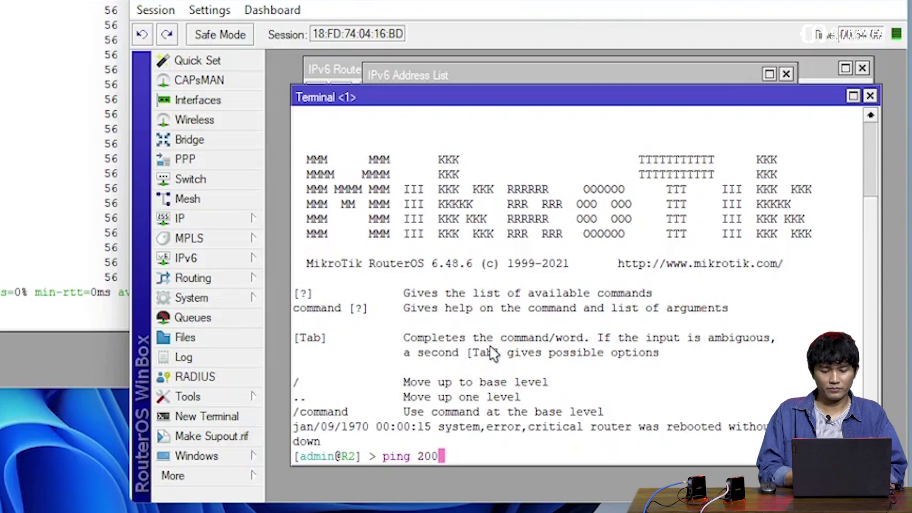
type("1:")
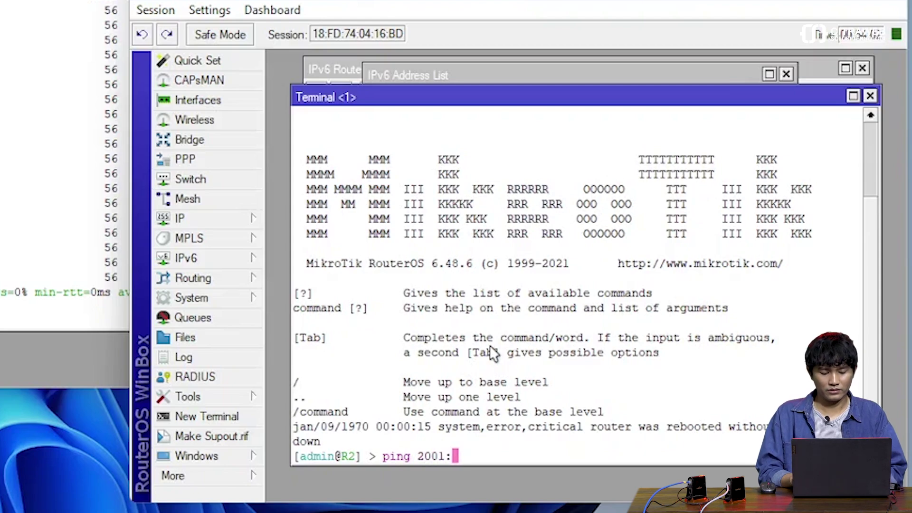
type("db8:aca")
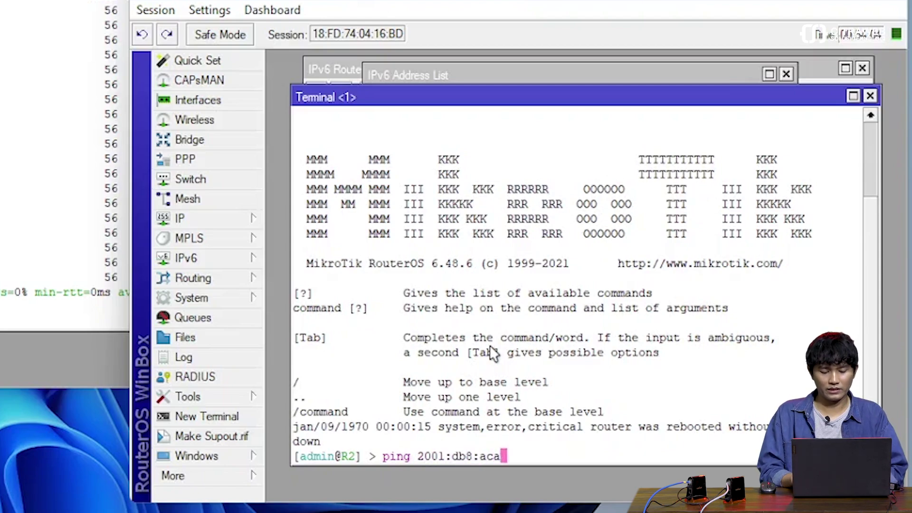